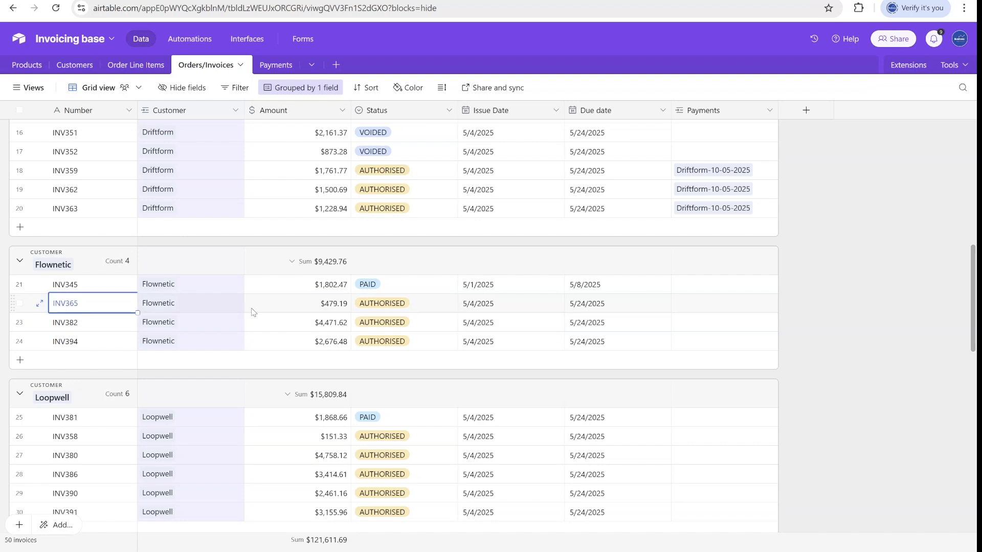
Inspect the Flownetic invoice statuses and select Loopwell's five AUTHORISED invoice statuses.
{"action": "left_click", "coordinate": [425, 309]}
{"action": "left_click", "coordinate": [97, 323]}
{"action": "left_click", "coordinate": [101, 343]}
{"action": "scroll", "coordinate": [127, 437], "scroll_direction": "down", "scroll_amount": 1}
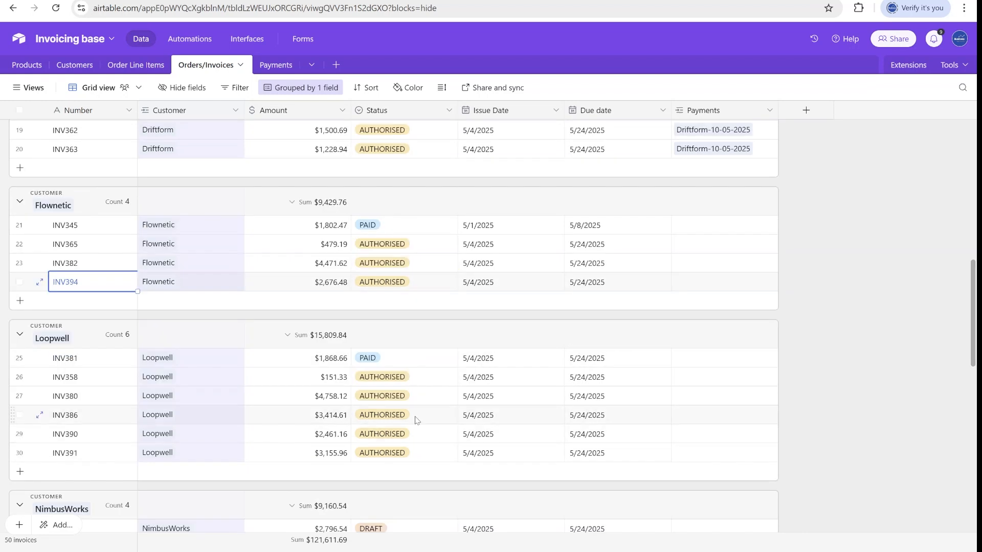
{"action": "left_click_drag", "start_coordinate": [432, 386], "coordinate": [445, 473]}
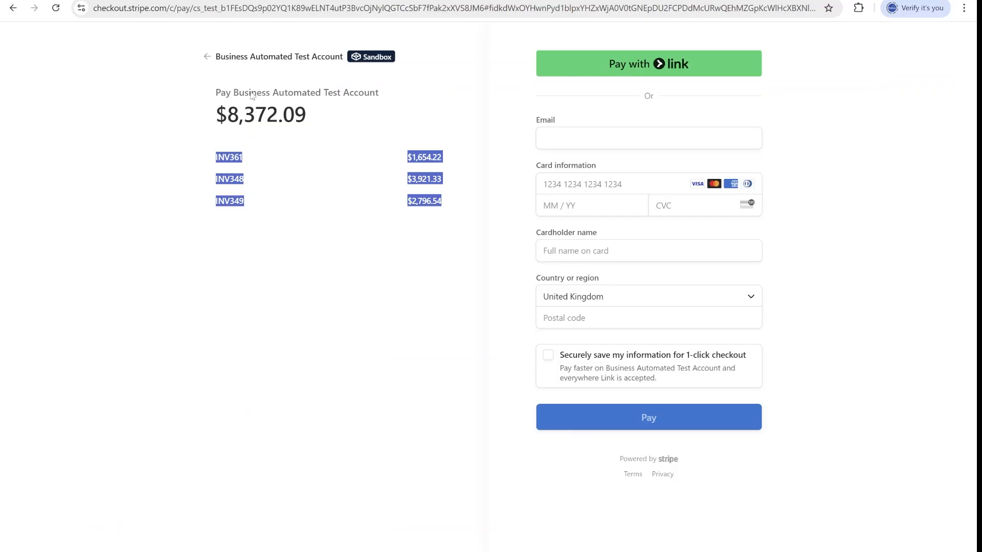
Compare the Stripe checkout's listed invoices and the Make scenario, then open the Customers table.
{"action": "left_click", "coordinate": [376, 216]}
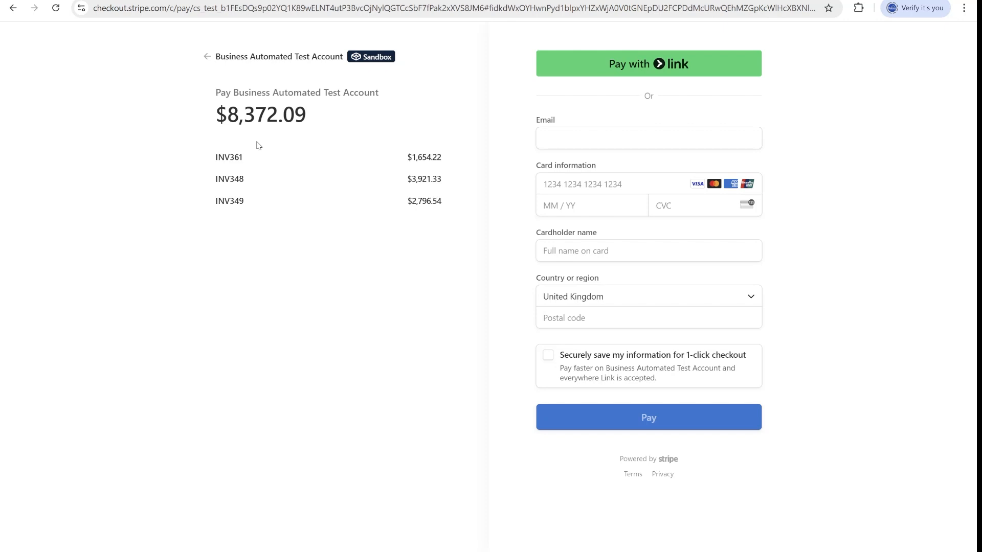
{"action": "left_click_drag", "start_coordinate": [217, 168], "coordinate": [467, 169]}
{"action": "left_click", "coordinate": [444, 204]}
{"action": "left_click", "coordinate": [225, 1]}
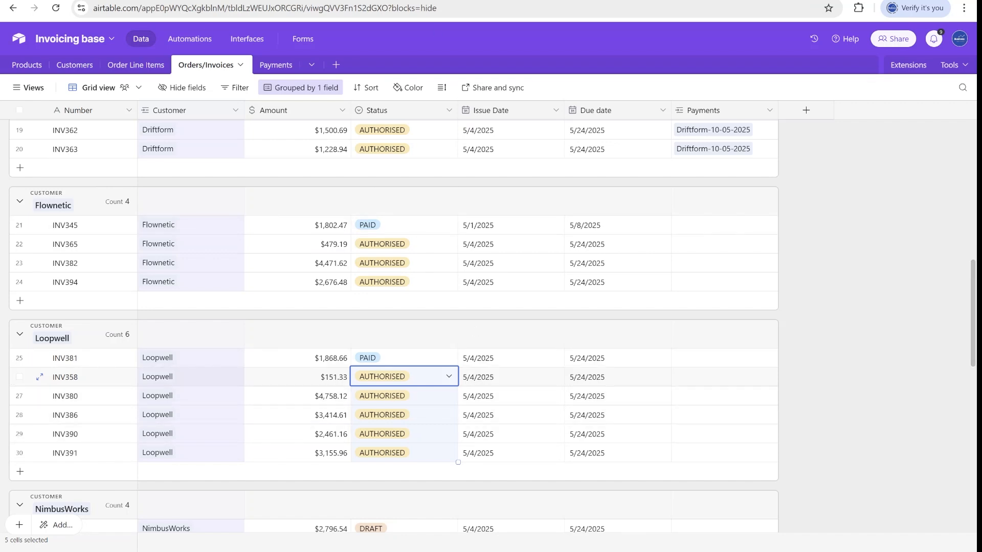
{"action": "left_click", "coordinate": [441, 0]}
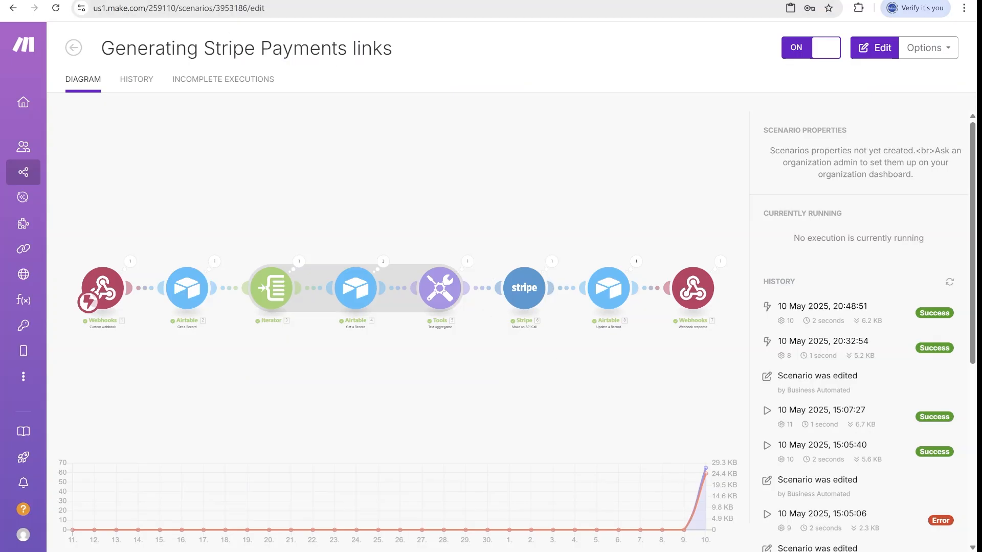
{"action": "left_click", "coordinate": [353, 1]}
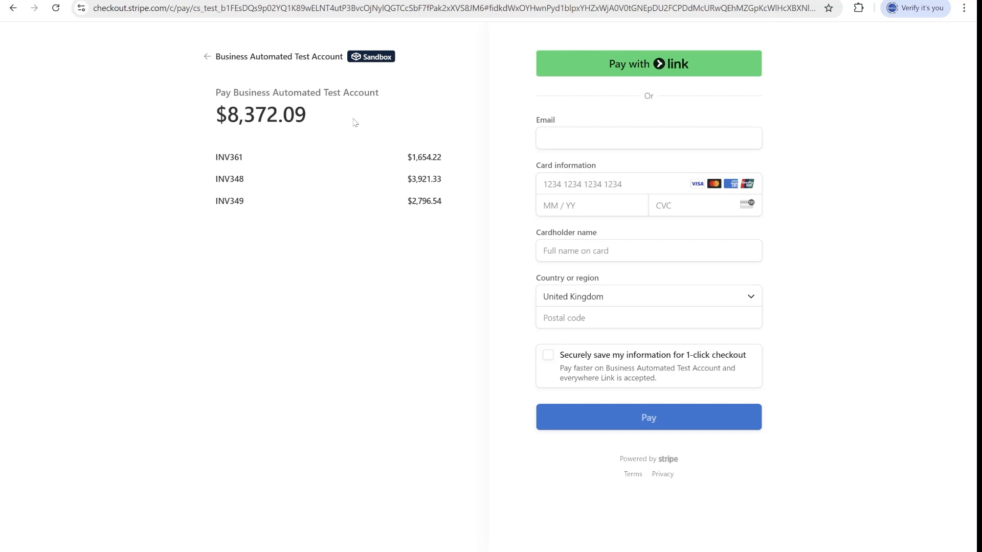
{"action": "left_click", "coordinate": [225, 0]}
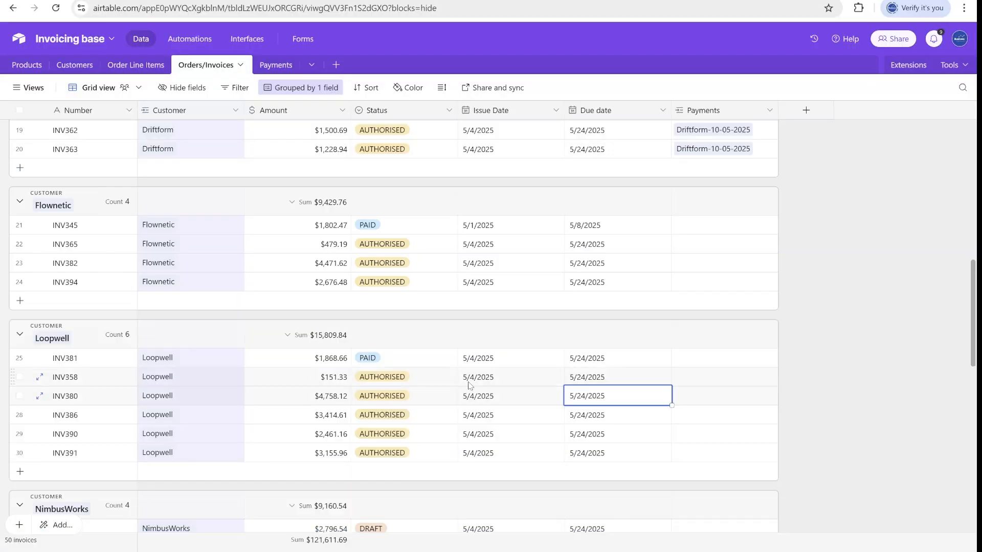
{"action": "left_click", "coordinate": [75, 65]}
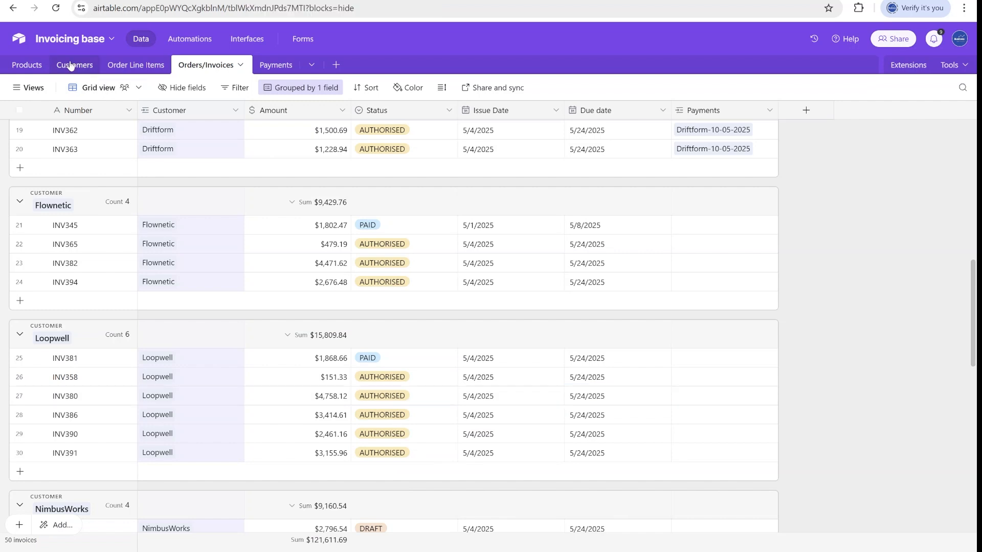
Back in Orders/Invoices, review the status options of Loopwell invoices INV358 and INV386.
{"action": "left_click", "coordinate": [215, 66]}
{"action": "scroll", "coordinate": [403, 404], "scroll_direction": "down", "scroll_amount": 1}
{"action": "left_click", "coordinate": [404, 318]}
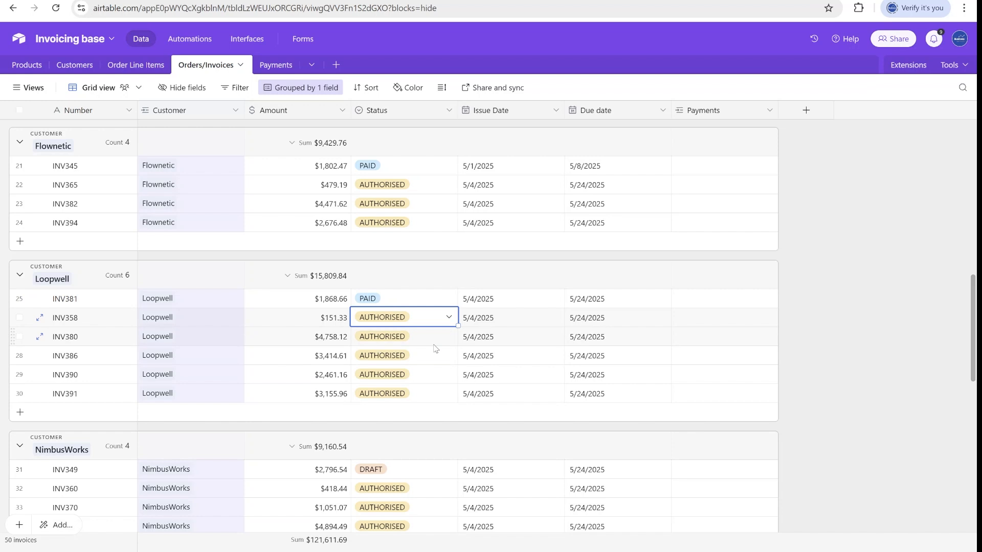
{"action": "scroll", "coordinate": [432, 335], "scroll_direction": "down", "scroll_amount": 1}
{"action": "left_click", "coordinate": [427, 300]}
{"action": "left_click", "coordinate": [428, 301]}
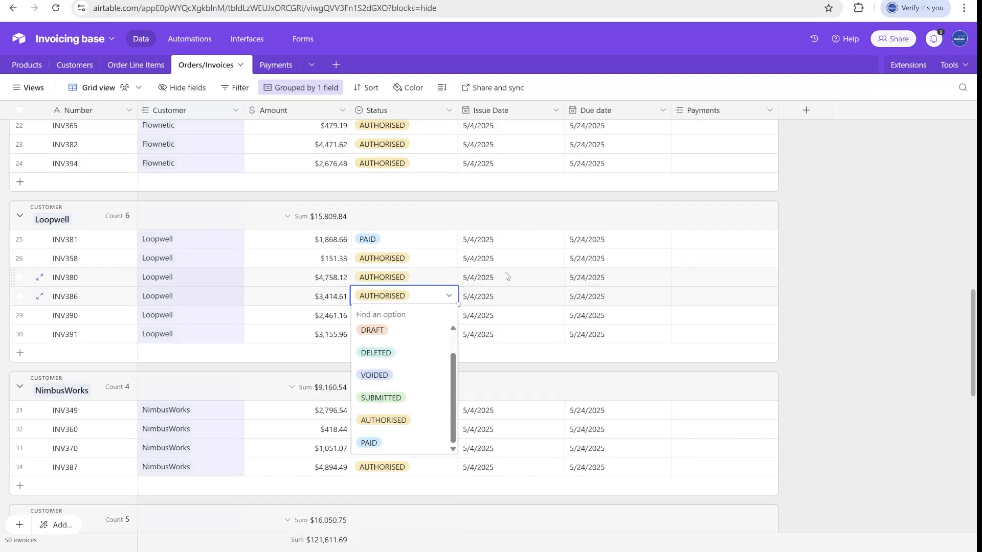
Select the five AUTHORISED Loopwell statuses from INV358 to INV391, then go to Payments.
{"action": "left_click_drag", "start_coordinate": [506, 272], "coordinate": [479, 266]}
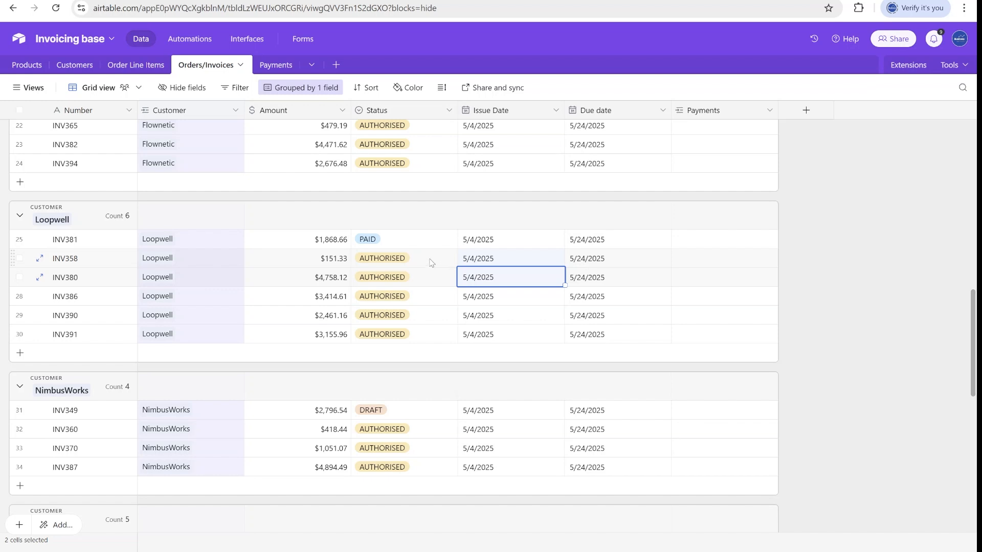
{"action": "left_click", "coordinate": [431, 263]}
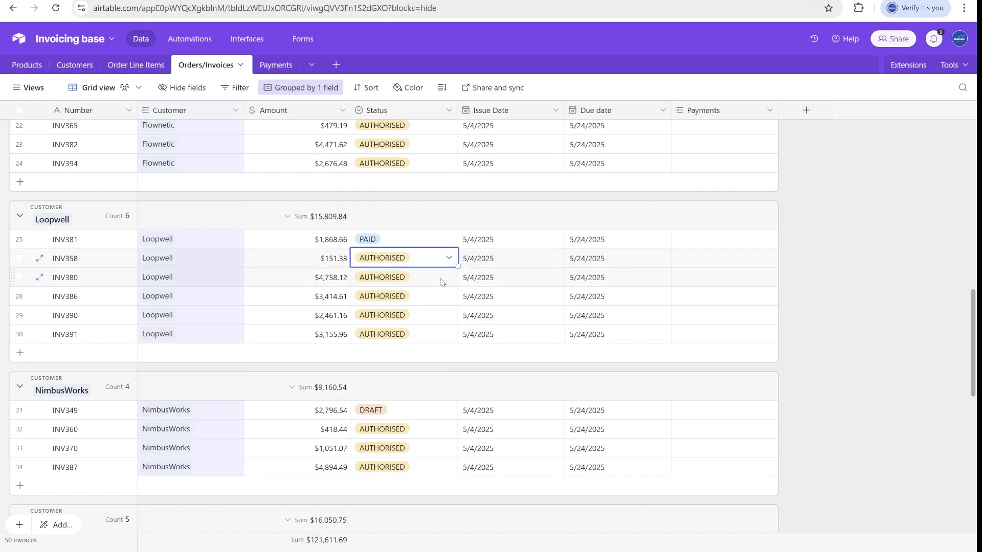
{"action": "left_click_drag", "start_coordinate": [438, 279], "coordinate": [424, 346]}
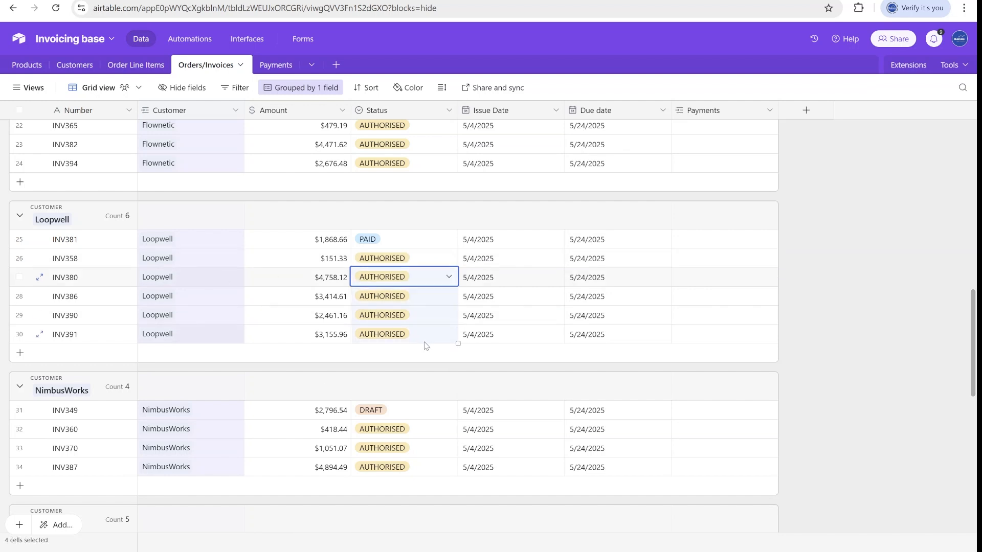
{"action": "left_click_drag", "start_coordinate": [439, 264], "coordinate": [438, 350]}
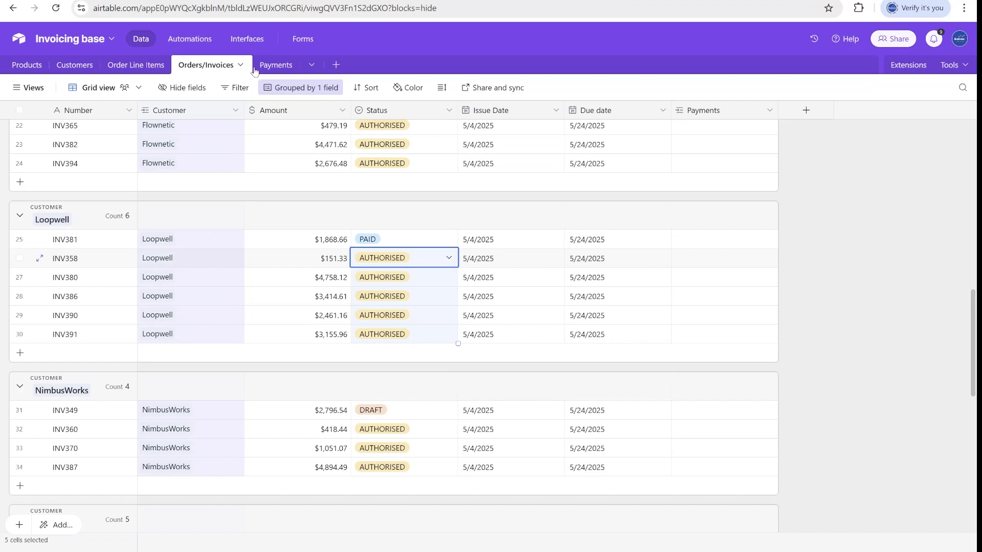
{"action": "left_click", "coordinate": [272, 66]}
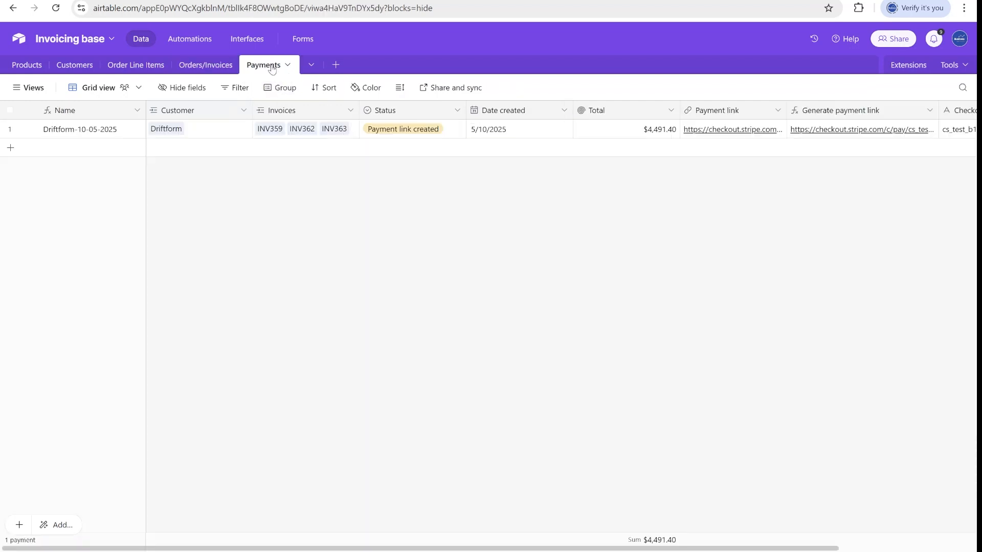
Add a new payment record and link it to the customer Flownetic.
{"action": "left_click", "coordinate": [11, 147]}
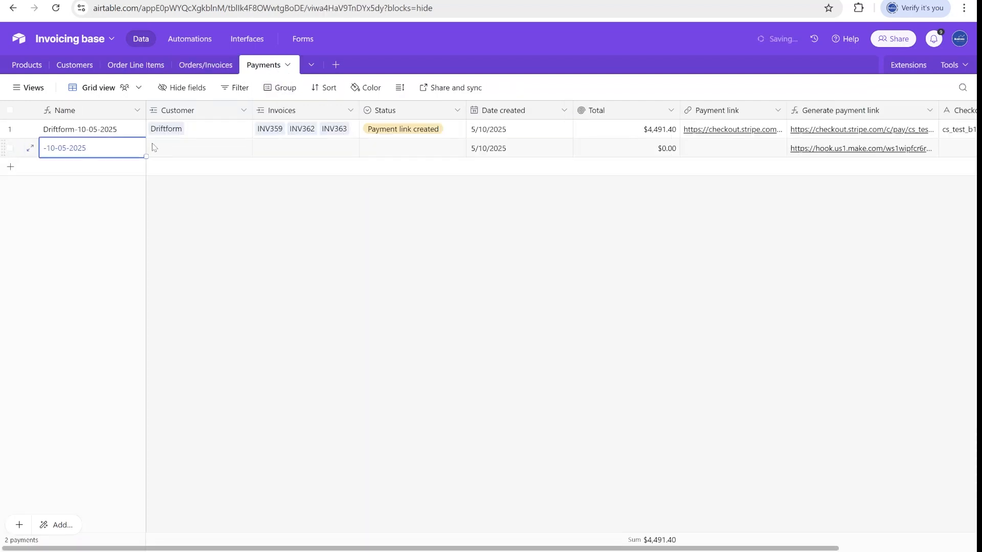
{"action": "left_click", "coordinate": [160, 149]}
{"action": "left_click", "coordinate": [156, 147]}
{"action": "left_click", "coordinate": [235, 258]}
{"action": "left_click", "coordinate": [282, 153]}
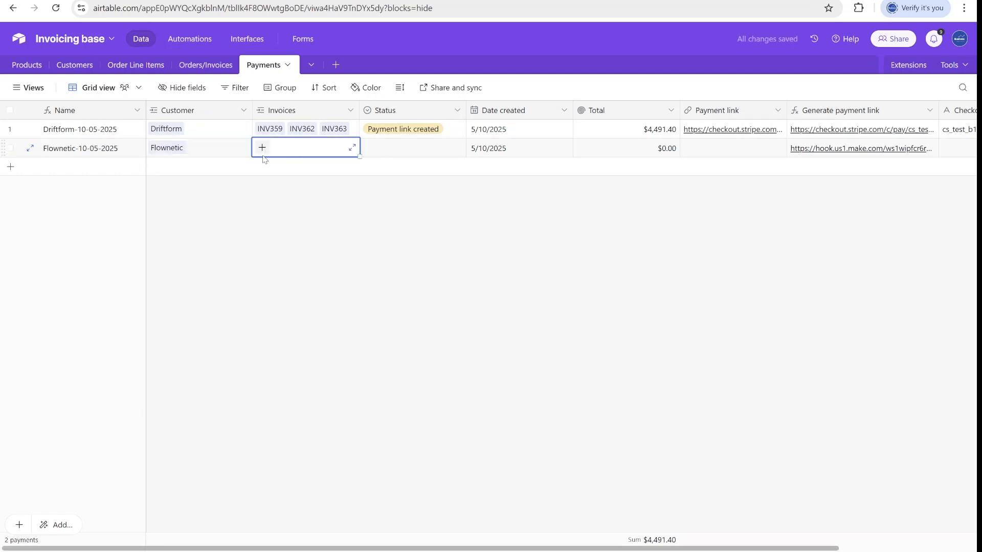
Leave the new payment's Status empty and check its 5/10/2025 creation date.
{"action": "left_click", "coordinate": [396, 152]}
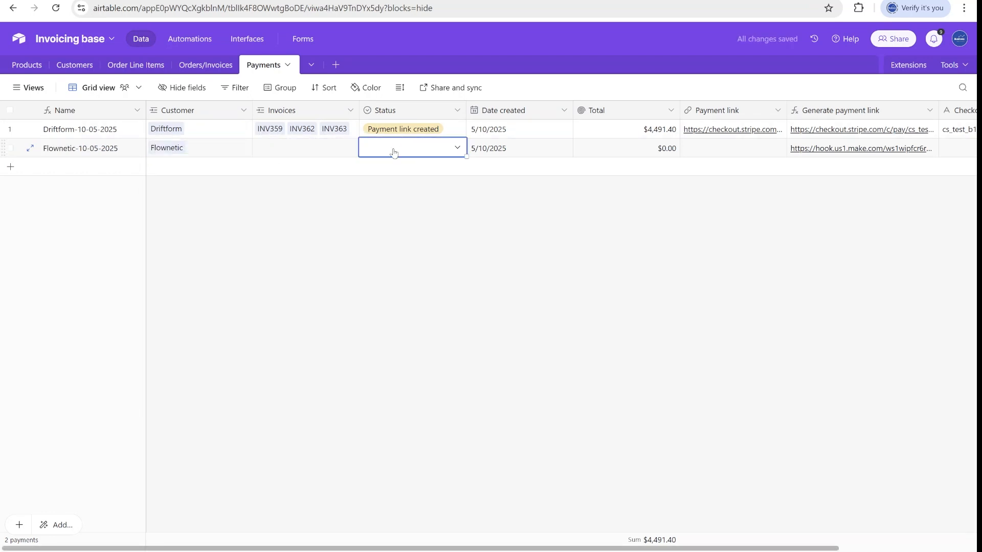
{"action": "left_click", "coordinate": [404, 152]}
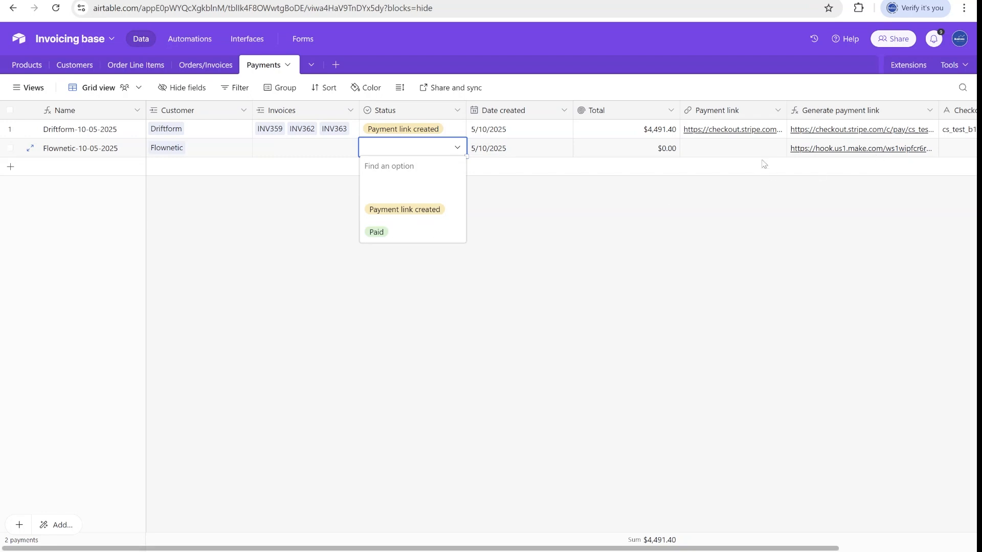
{"action": "left_click", "coordinate": [737, 152]}
{"action": "left_click", "coordinate": [518, 153]}
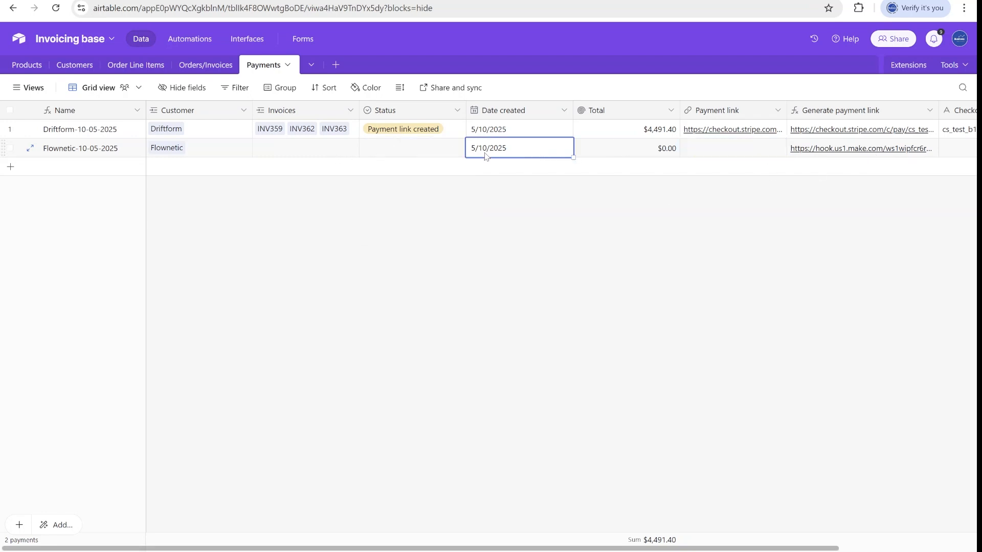
Check the Date created field settings, keeping the payment's date at 5/10/2025.
{"action": "double_click", "coordinate": [531, 112]}
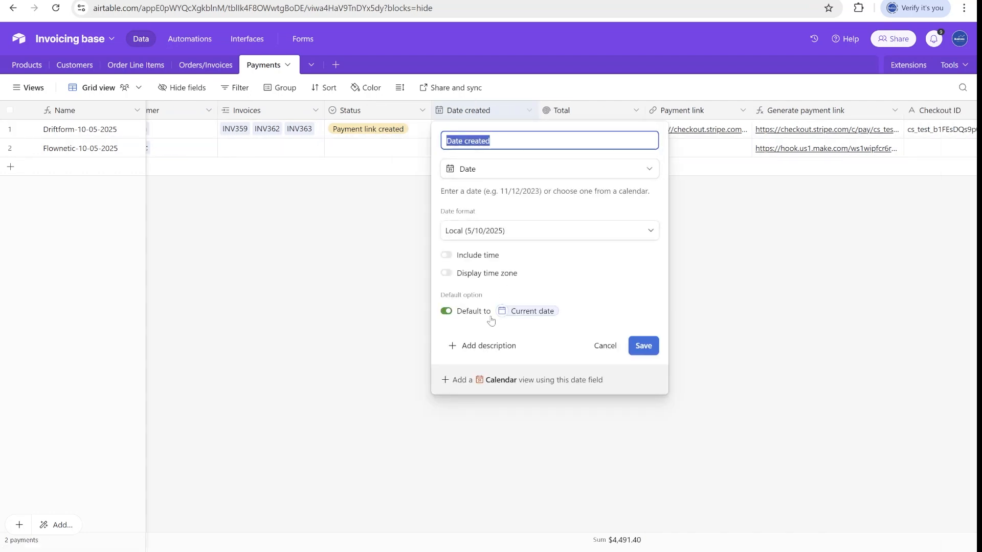
{"action": "left_click", "coordinate": [727, 154]}
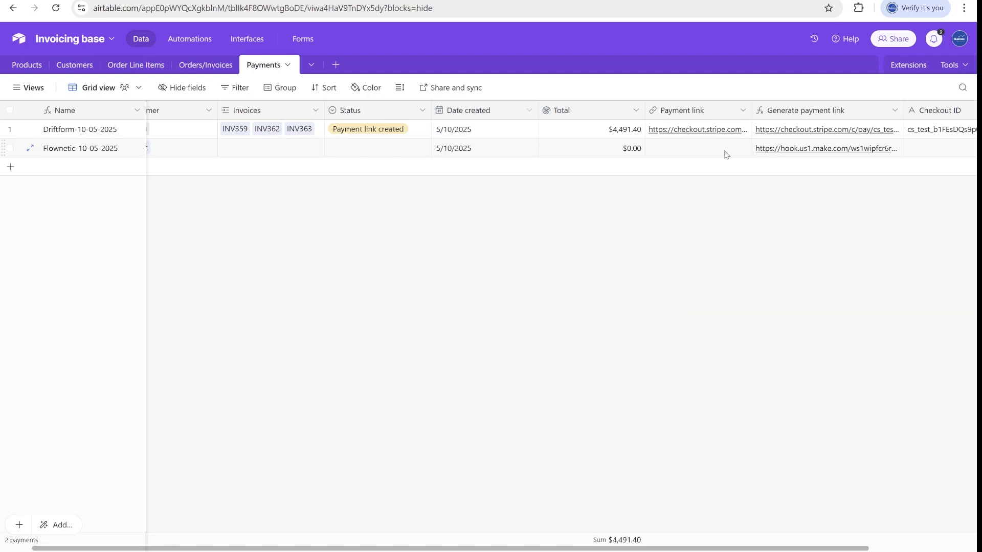
{"action": "double_click", "coordinate": [476, 154]}
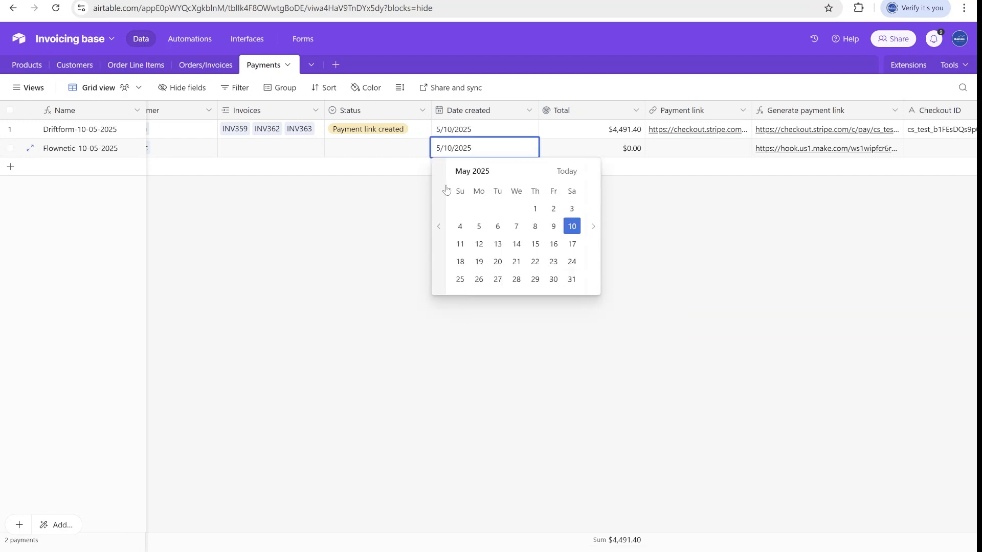
{"action": "left_click", "coordinate": [617, 149]}
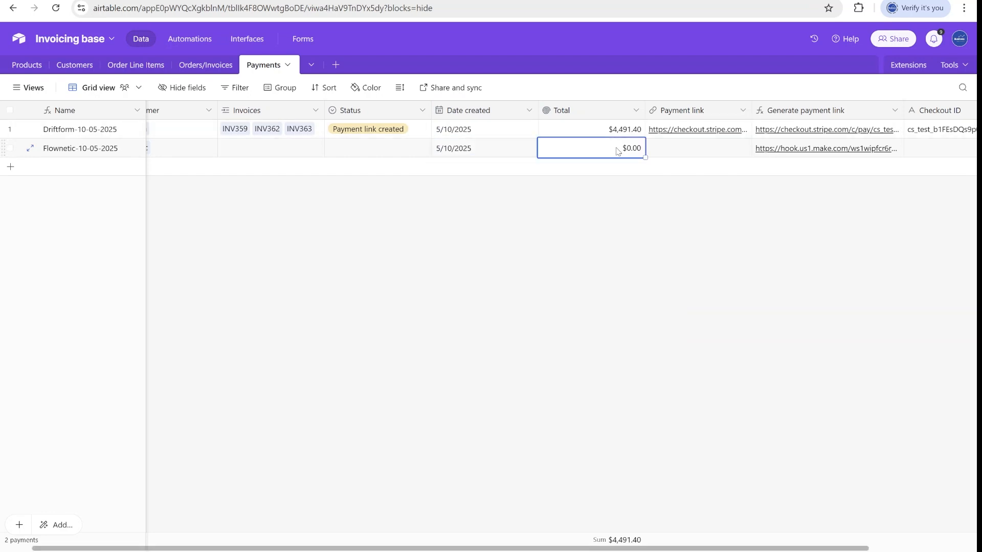
Link INV348 and INV347 to the Flownetic payment, giving a $7,117.39 total.
{"action": "left_click", "coordinate": [276, 147]}
{"action": "left_click", "coordinate": [228, 149]}
{"action": "left_click", "coordinate": [302, 378]}
{"action": "left_click", "coordinate": [271, 149]}
{"action": "left_click", "coordinate": [304, 318]}
{"action": "left_click", "coordinate": [572, 150]}
{"action": "left_click", "coordinate": [688, 147]}
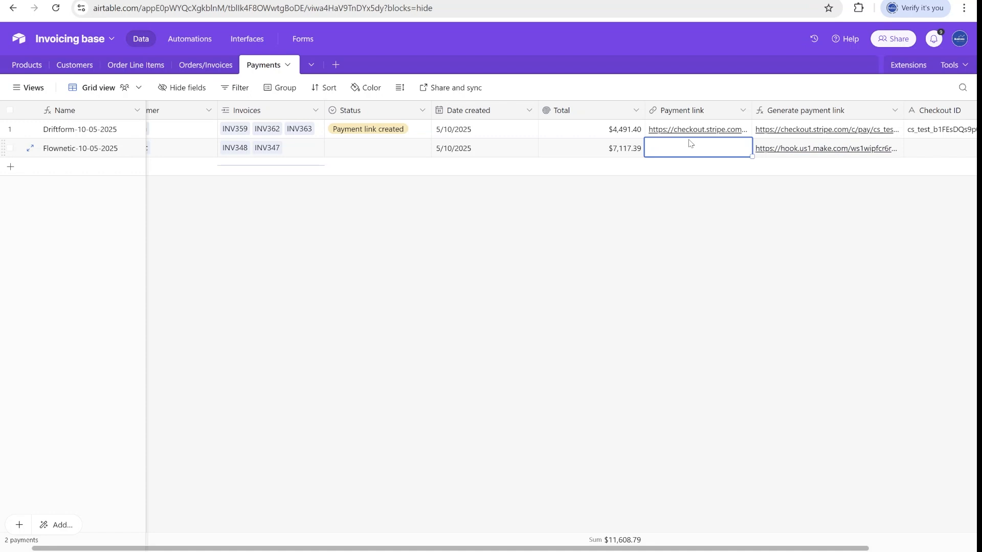
{"action": "key", "text": "Right"}
{"action": "key", "text": "Right"}
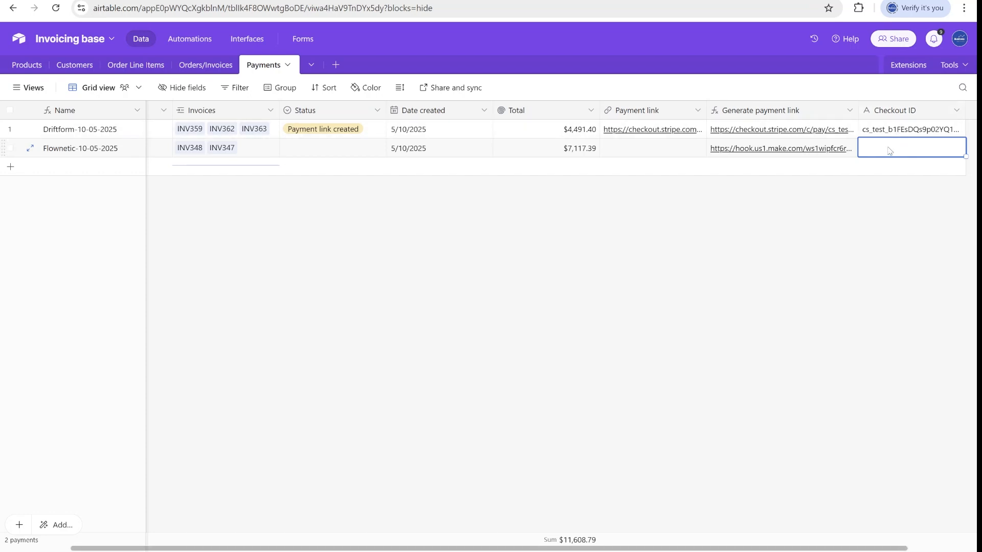
Review the Generate payment link formula's Make webhook URL and RECORD_ID() part, closing it unsaved.
{"action": "double_click", "coordinate": [787, 113]}
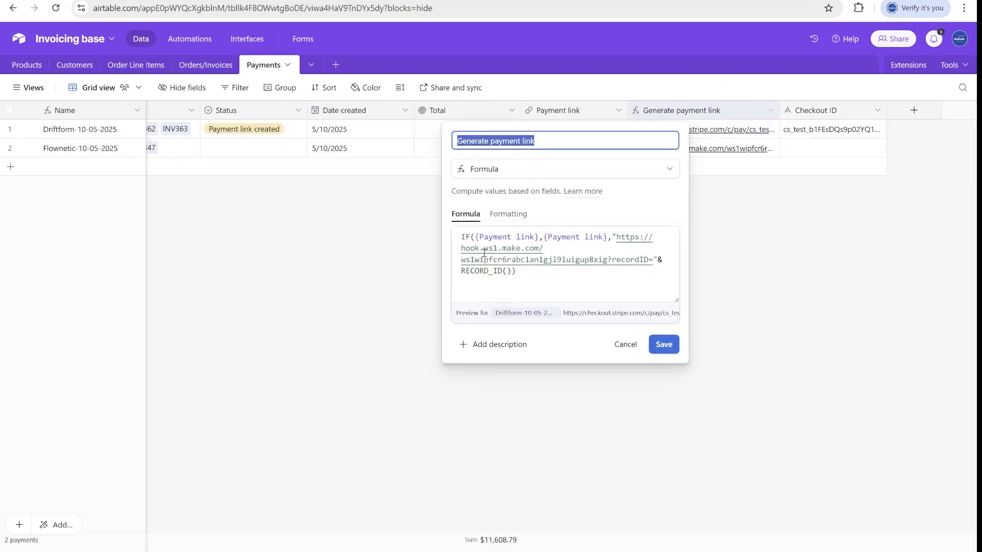
{"action": "left_click", "coordinate": [476, 237]}
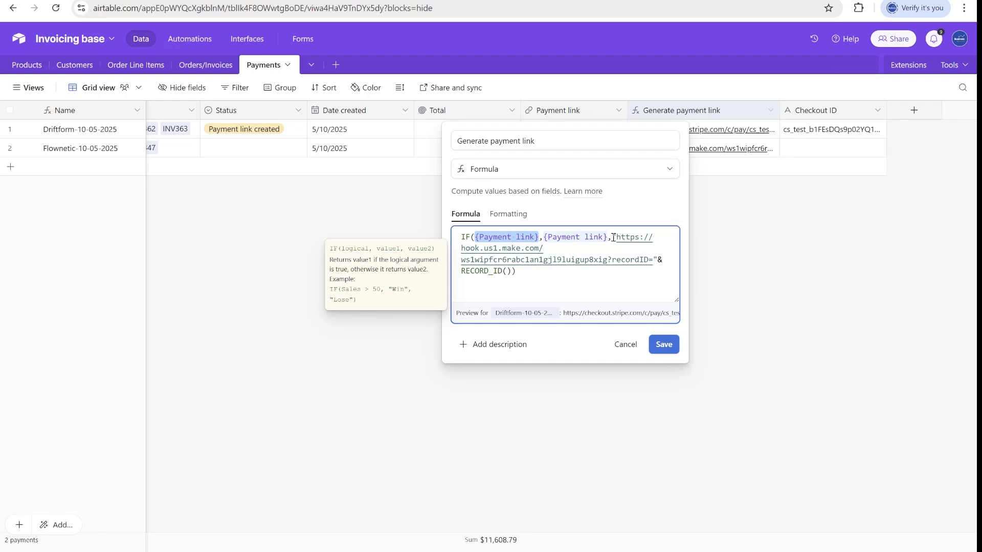
{"action": "left_click_drag", "start_coordinate": [620, 237], "coordinate": [638, 260]}
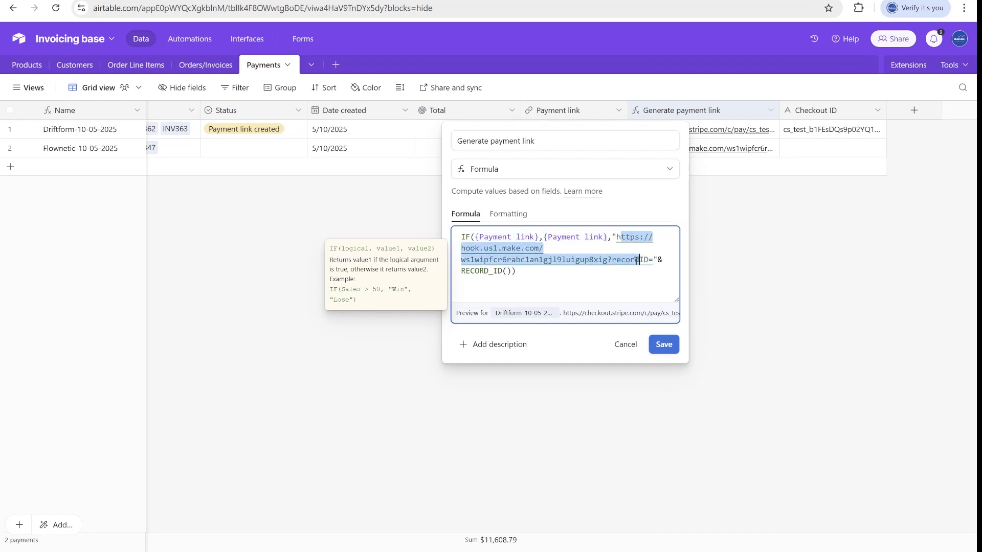
{"action": "left_click", "coordinate": [643, 260]}
{"action": "left_click_drag", "start_coordinate": [546, 273], "coordinate": [462, 271]}
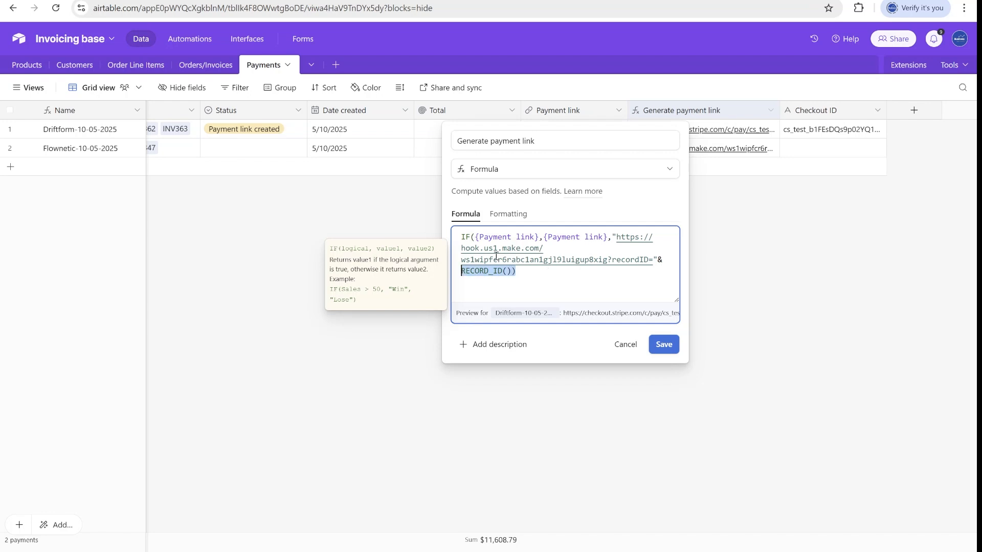
{"action": "left_click", "coordinate": [813, 137]}
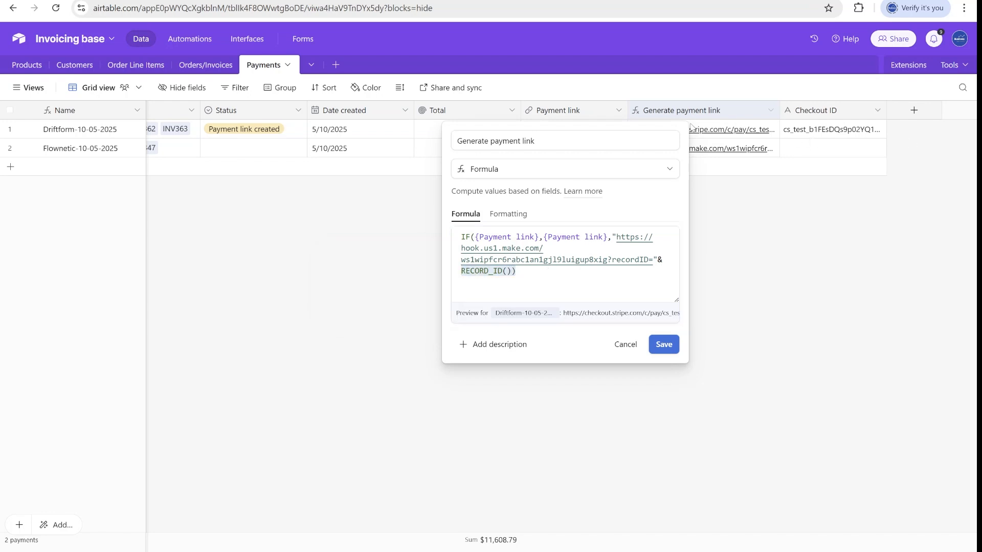
{"action": "left_click", "coordinate": [625, 344]}
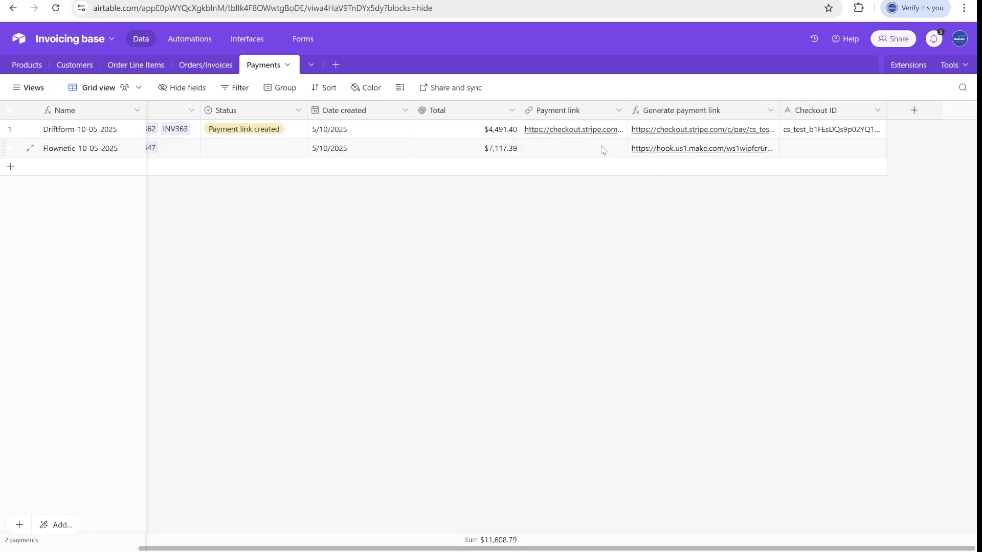
{"action": "left_click", "coordinate": [283, 1]}
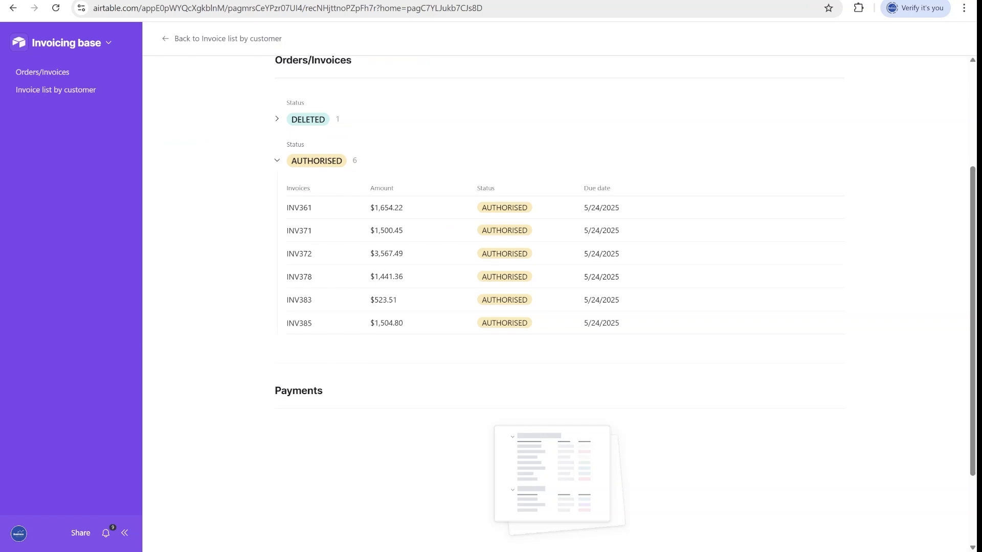
Return to Invoice list by customer and open BrightLayer's record page.
{"action": "scroll", "coordinate": [344, 68], "scroll_direction": "up", "scroll_amount": 3}
{"action": "left_click", "coordinate": [166, 39]}
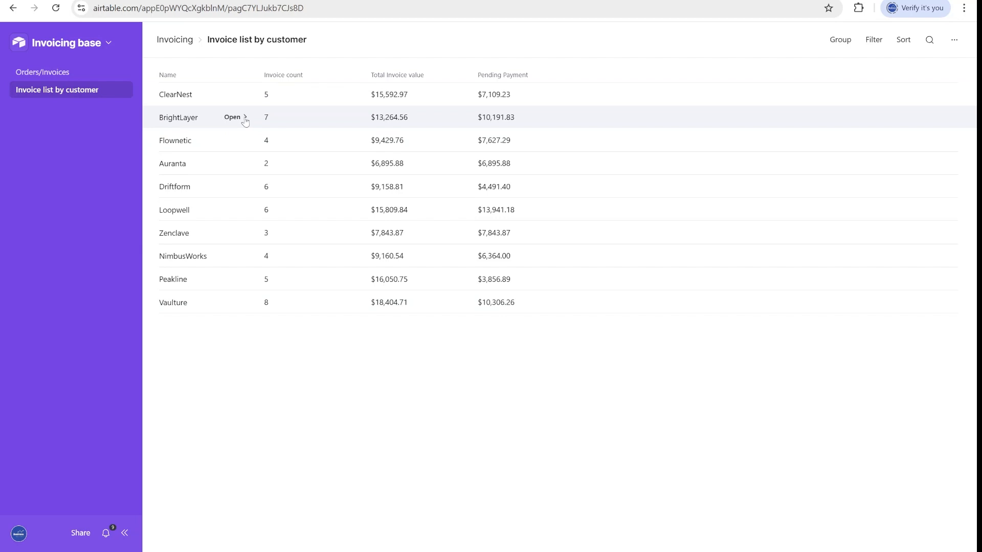
{"action": "left_click", "coordinate": [241, 119]}
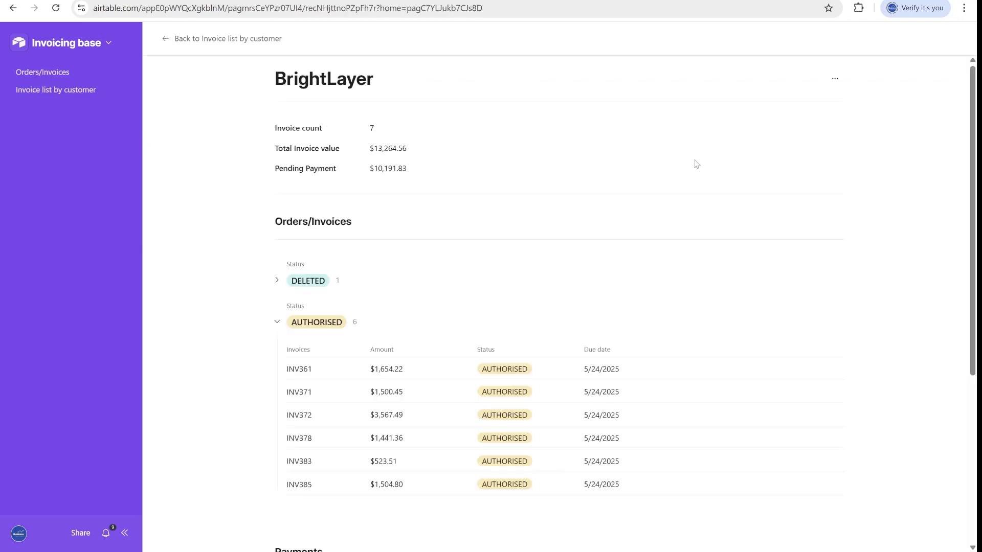
{"action": "scroll", "coordinate": [655, 232], "scroll_direction": "down", "scroll_amount": 2}
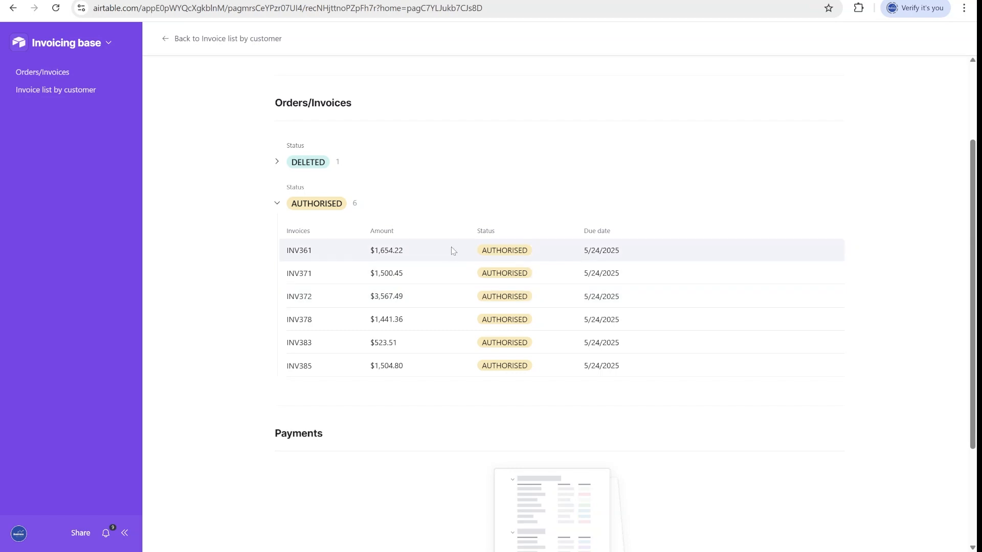
{"action": "scroll", "coordinate": [742, 208], "scroll_direction": "down", "scroll_amount": 2}
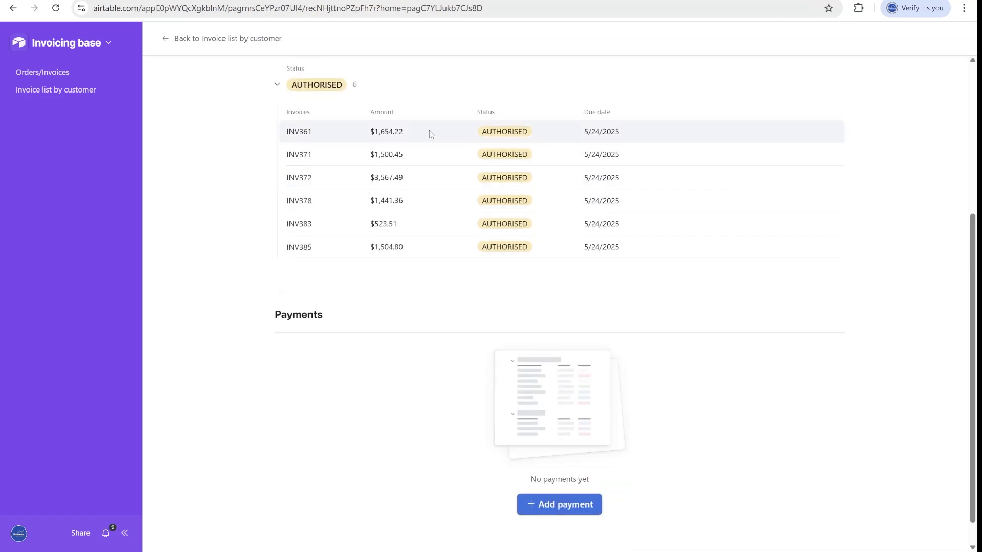
{"action": "scroll", "coordinate": [433, 157], "scroll_direction": "up", "scroll_amount": 4}
{"action": "scroll", "coordinate": [330, 186], "scroll_direction": "down", "scroll_amount": 2}
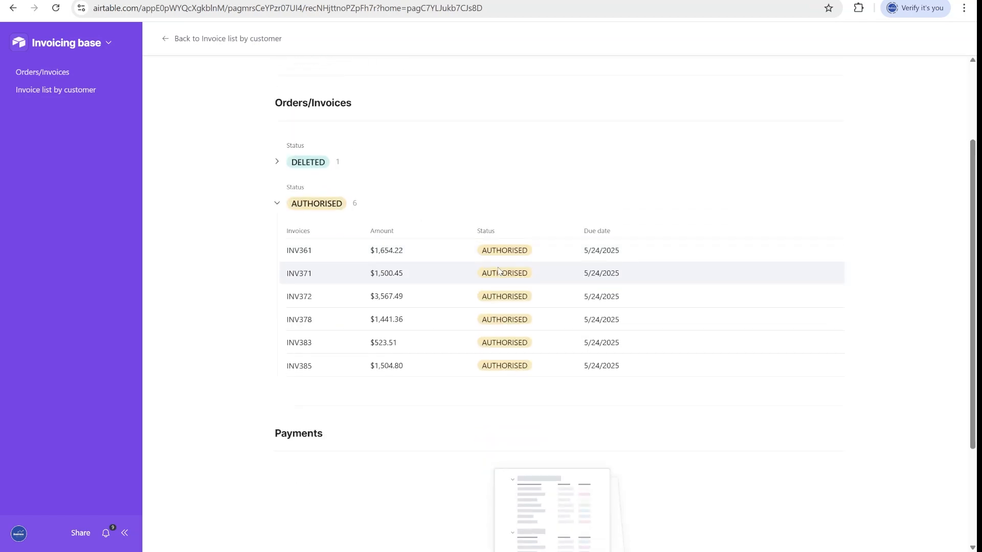
Expand and collapse BrightLayer's DELETED invoices group while browsing the page.
{"action": "left_click", "coordinate": [285, 163]}
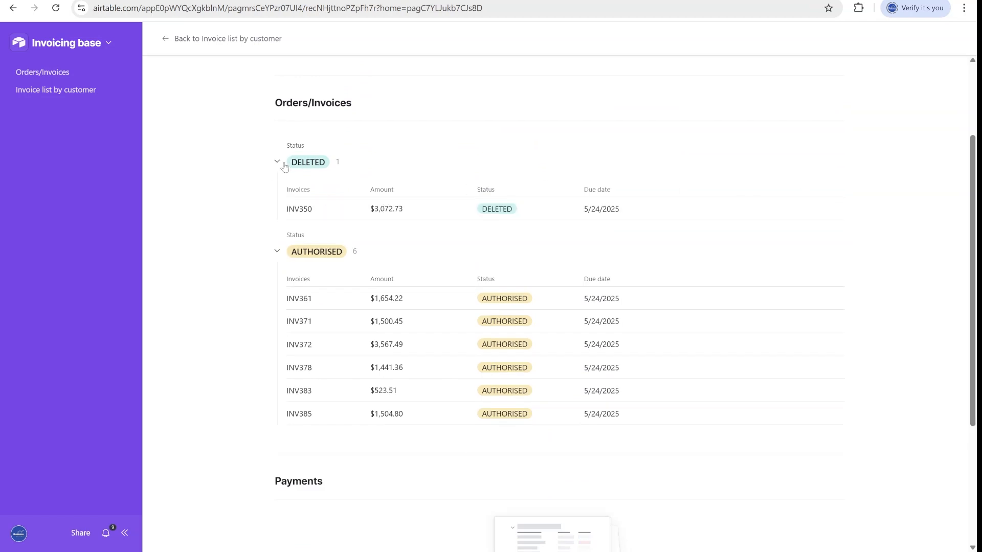
{"action": "left_click", "coordinate": [284, 166]}
{"action": "scroll", "coordinate": [425, 235], "scroll_direction": "down", "scroll_amount": 3}
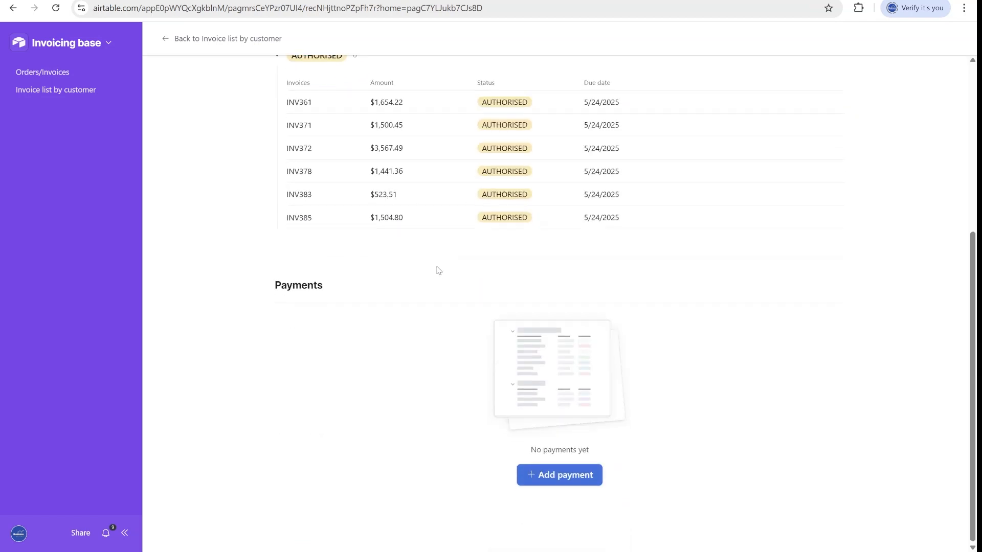
{"action": "scroll", "coordinate": [476, 220], "scroll_direction": "up", "scroll_amount": 1}
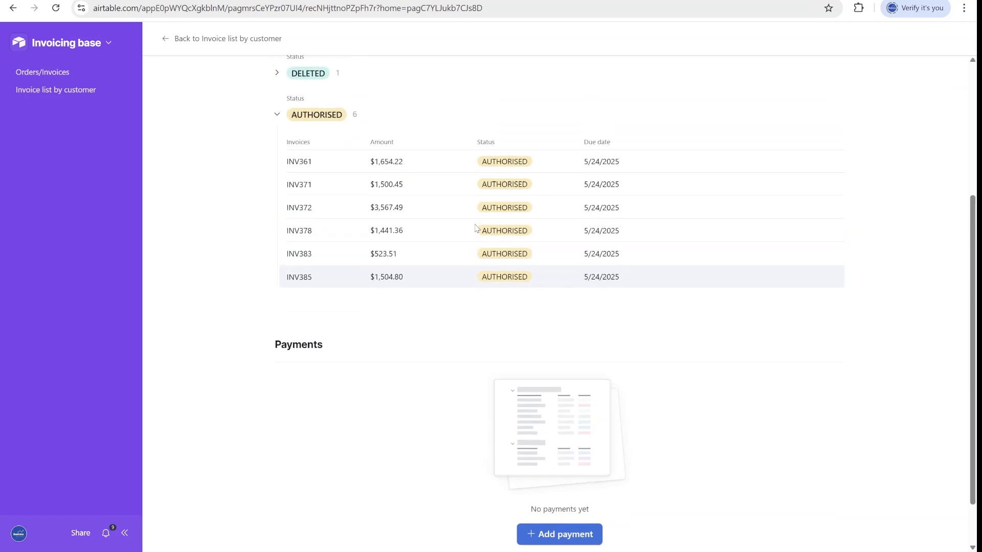
{"action": "scroll", "coordinate": [500, 506], "scroll_direction": "down", "scroll_amount": 1}
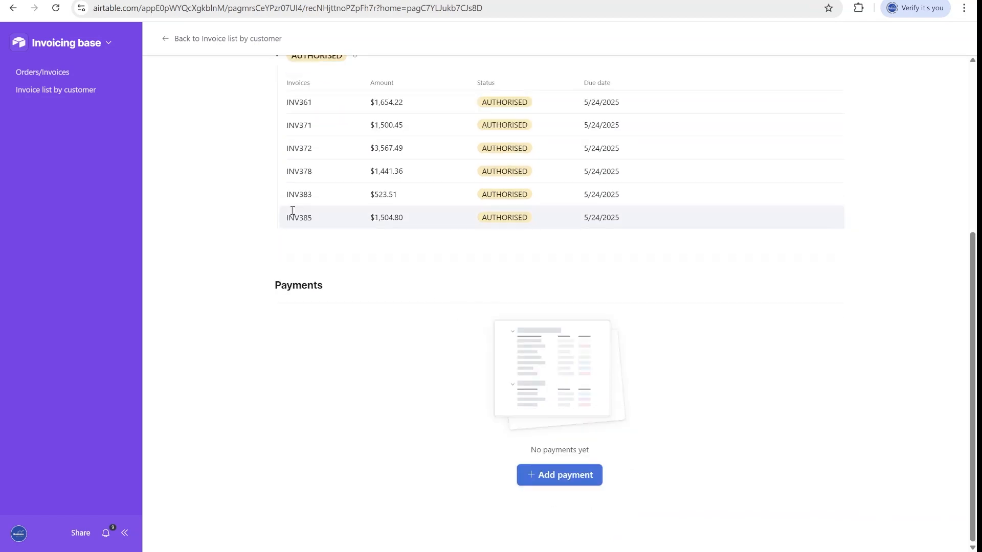
Enter the interface designer through Invoicing base > Edit pages.
{"action": "left_click", "coordinate": [66, 42]}
{"action": "left_click", "coordinate": [72, 70]}
{"action": "scroll", "coordinate": [535, 307], "scroll_direction": "down", "scroll_amount": 3}
{"action": "left_click", "coordinate": [514, 203]}
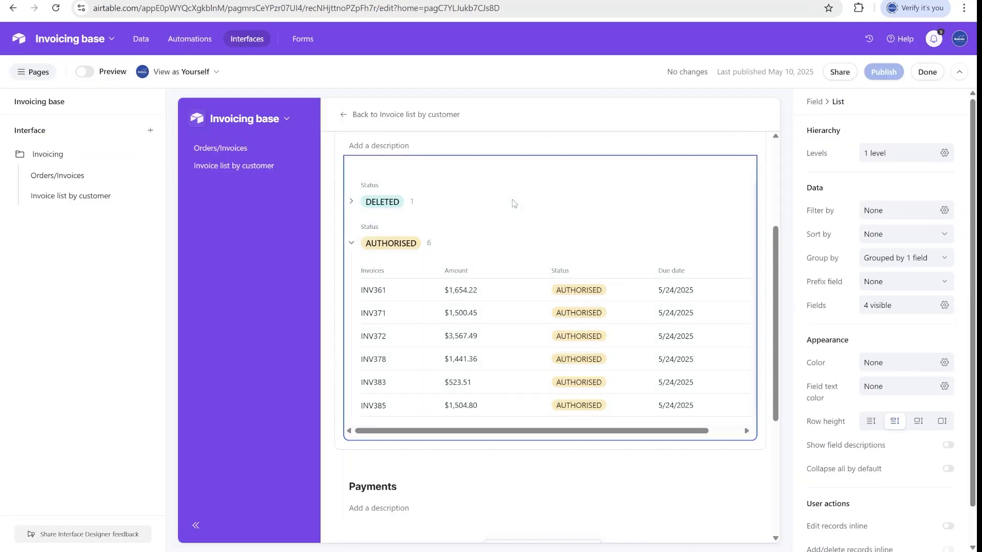
{"action": "scroll", "coordinate": [537, 220], "scroll_direction": "up", "scroll_amount": 2}
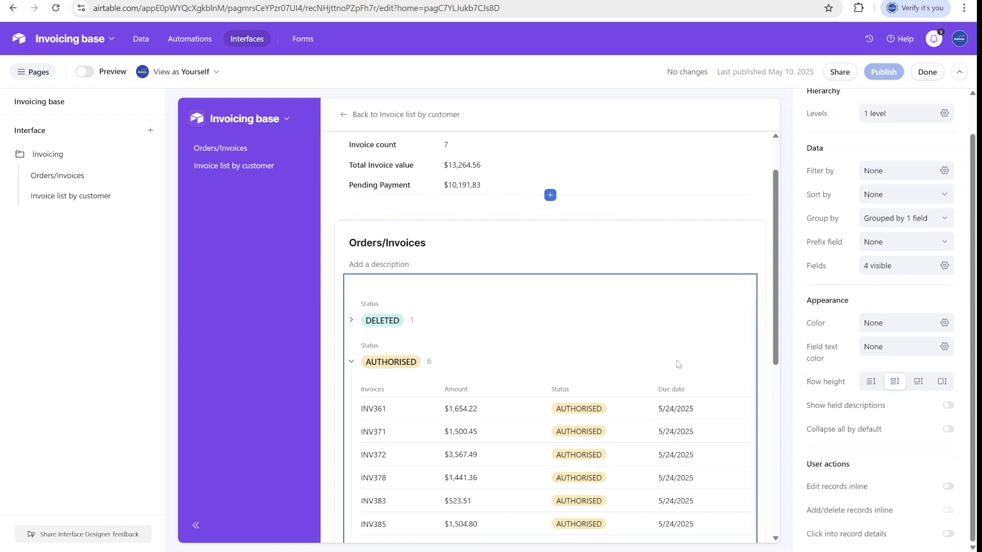
{"action": "left_click", "coordinate": [572, 227]}
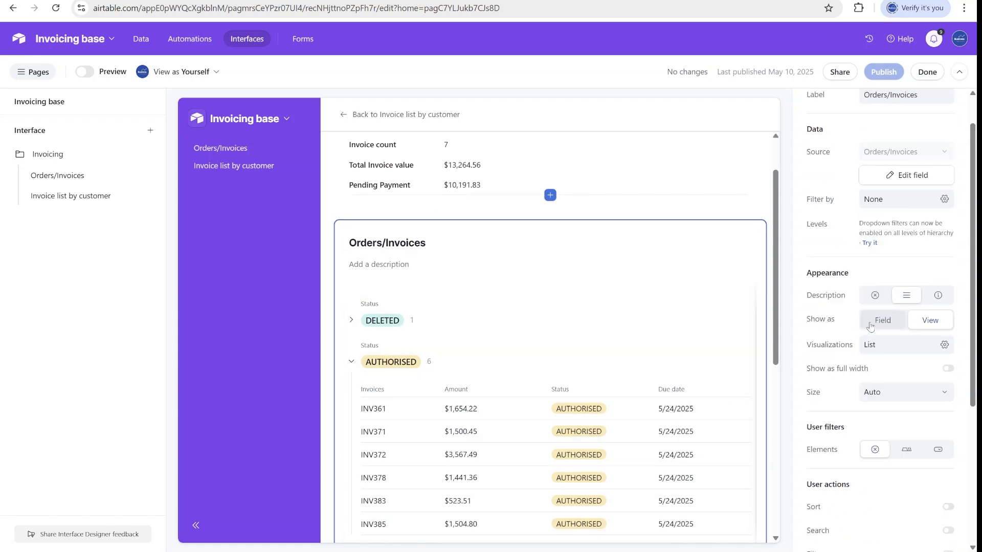
{"action": "scroll", "coordinate": [621, 307], "scroll_direction": "up", "scroll_amount": 1}
{"action": "left_click", "coordinate": [609, 207]}
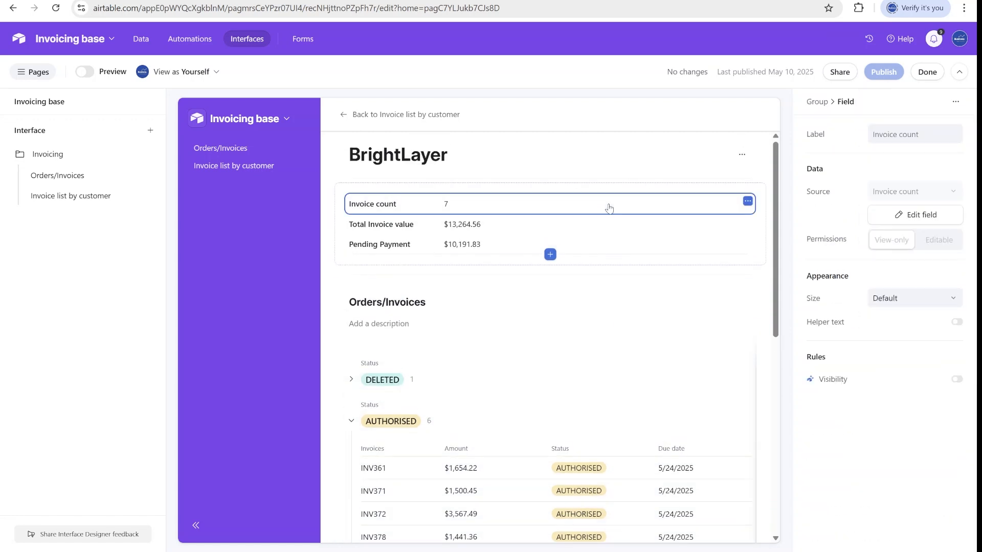
{"action": "left_click", "coordinate": [551, 254]}
{"action": "type", "text": "invo"}
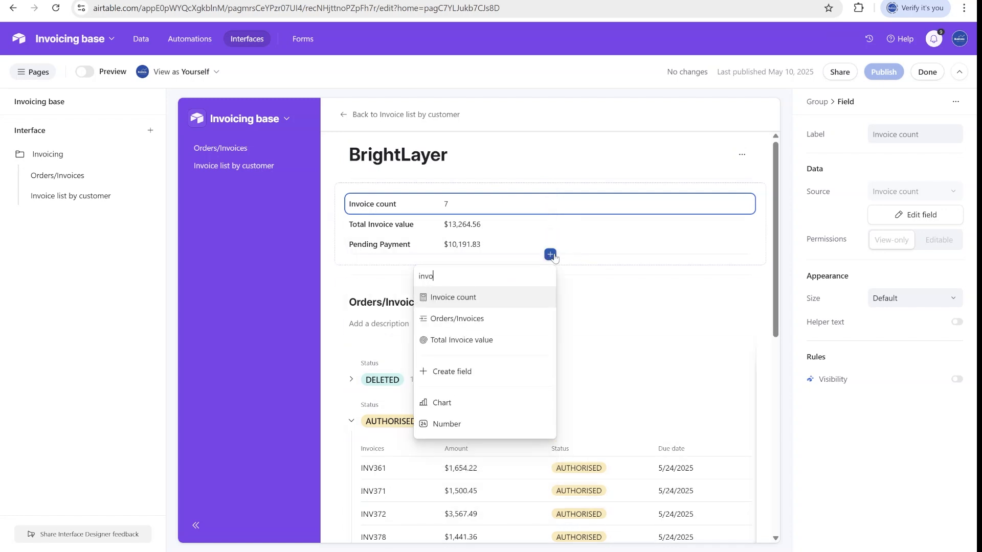
{"action": "left_click", "coordinate": [457, 318]}
{"action": "scroll", "coordinate": [551, 307], "scroll_direction": "down", "scroll_amount": 3}
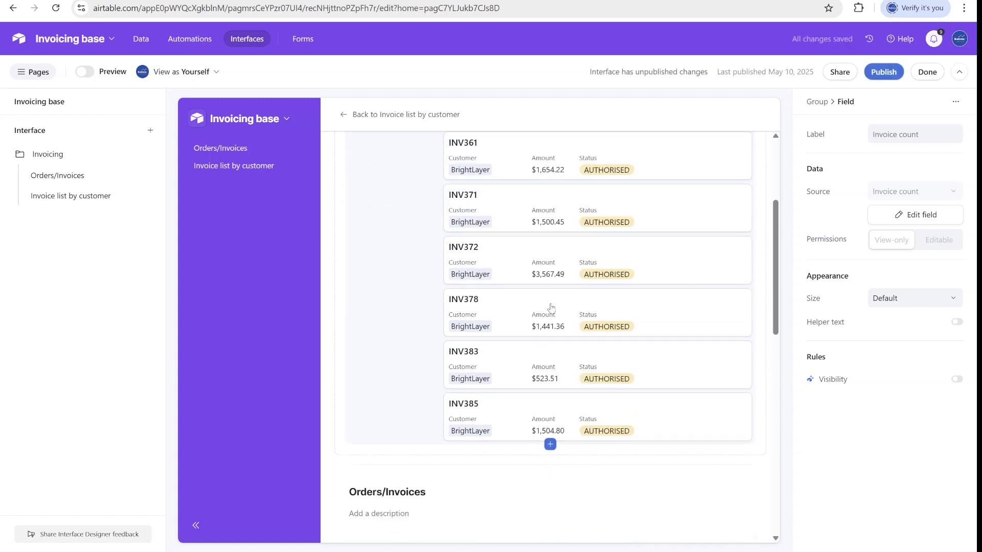
{"action": "scroll", "coordinate": [551, 309], "scroll_direction": "up", "scroll_amount": 2}
{"action": "left_click", "coordinate": [429, 334]}
{"action": "scroll", "coordinate": [468, 394], "scroll_direction": "down", "scroll_amount": 6}
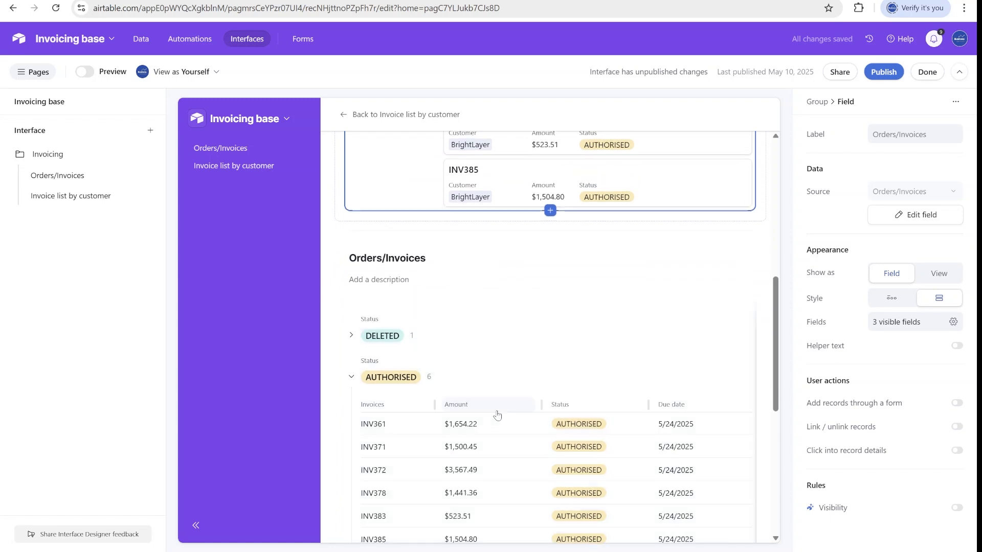
{"action": "scroll", "coordinate": [497, 415], "scroll_direction": "up", "scroll_amount": 5}
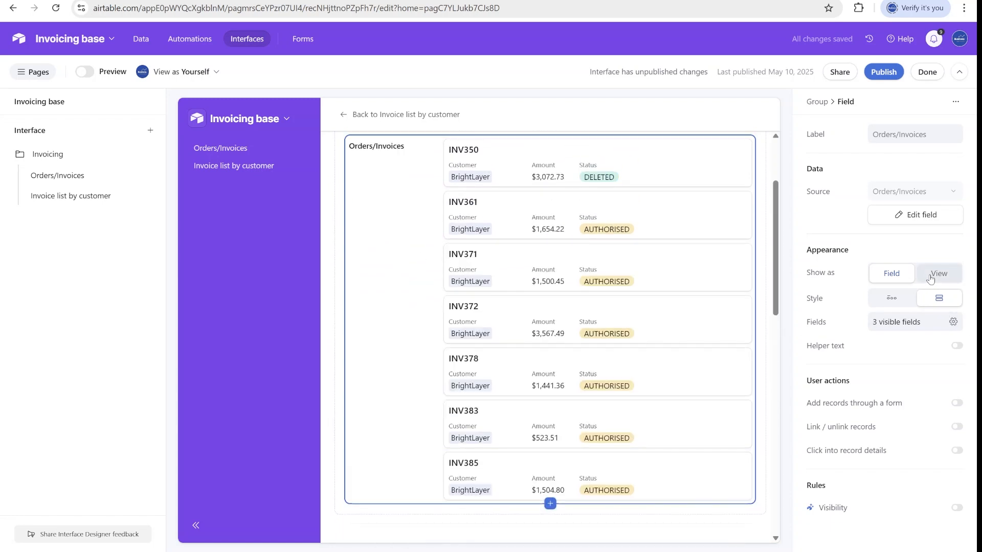
{"action": "scroll", "coordinate": [555, 289], "scroll_direction": "down", "scroll_amount": 5}
{"action": "scroll", "coordinate": [542, 327], "scroll_direction": "up", "scroll_amount": 4}
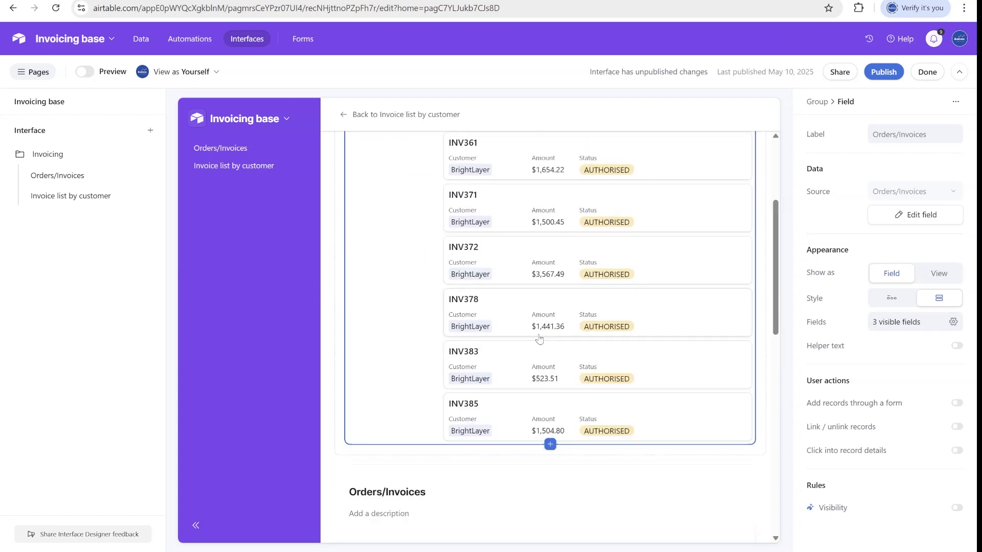
{"action": "scroll", "coordinate": [525, 387], "scroll_direction": "down", "scroll_amount": 5}
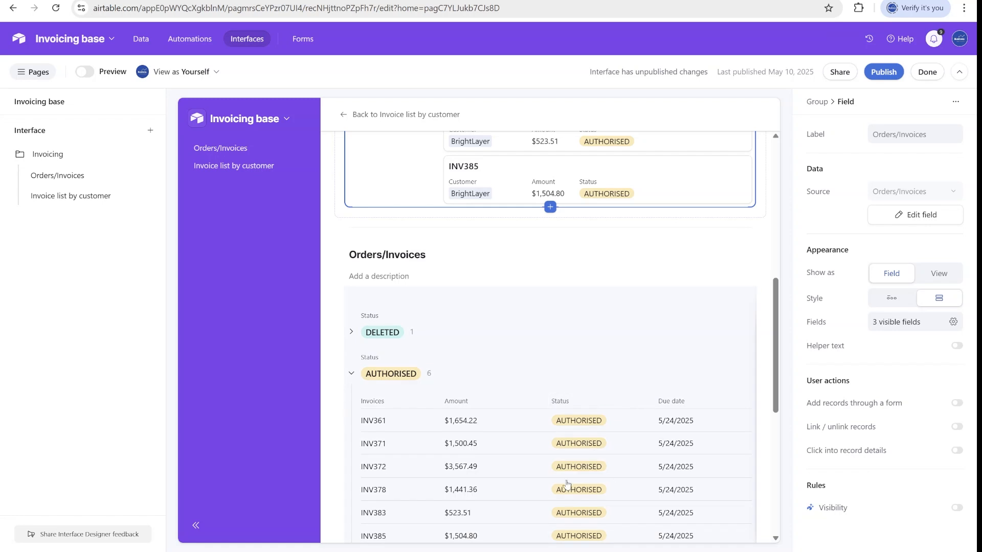
{"action": "scroll", "coordinate": [575, 446], "scroll_direction": "down", "scroll_amount": 2}
{"action": "scroll", "coordinate": [504, 340], "scroll_direction": "up", "scroll_amount": 7}
{"action": "key", "text": "Delete"}
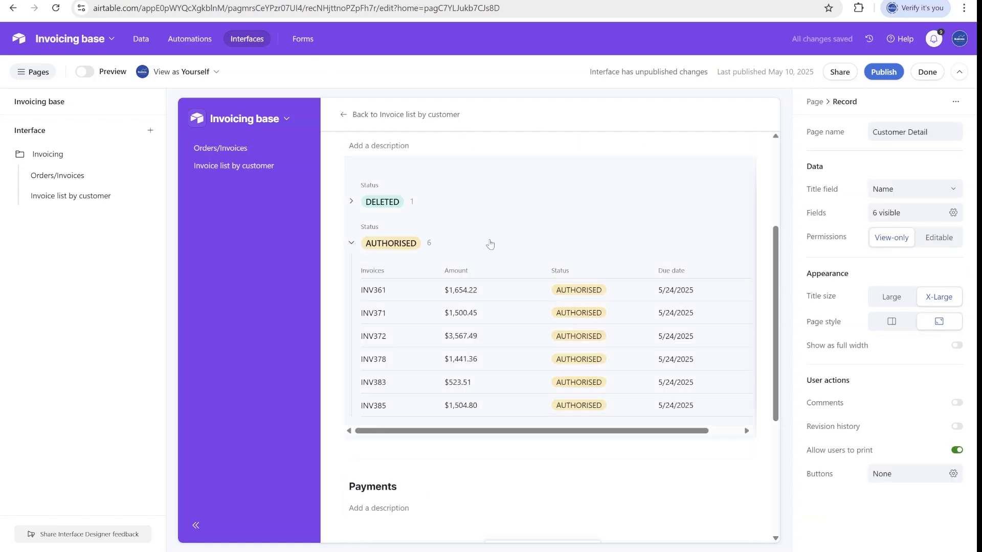
{"action": "scroll", "coordinate": [490, 244], "scroll_direction": "up", "scroll_amount": 1}
{"action": "left_click", "coordinate": [552, 259]}
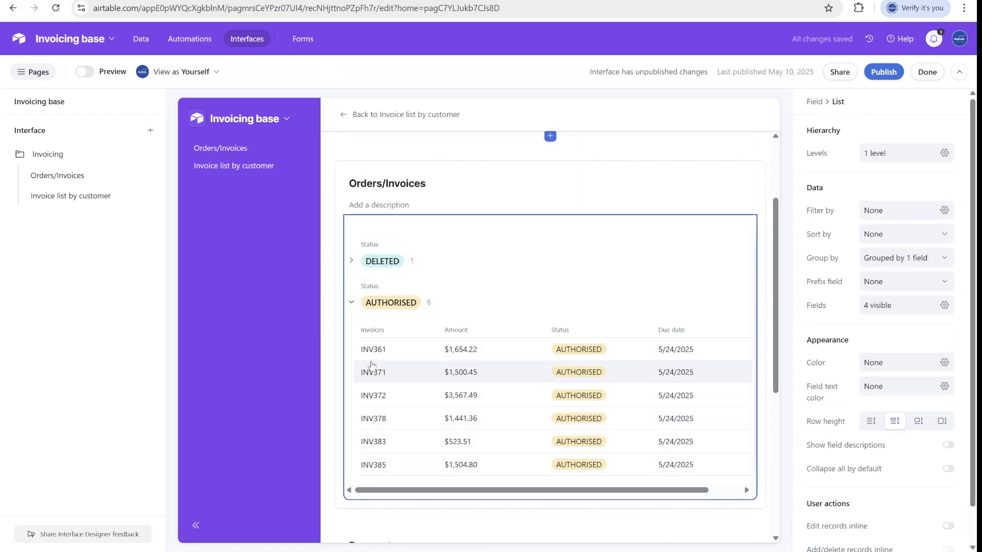
{"action": "scroll", "coordinate": [620, 389], "scroll_direction": "down", "scroll_amount": 1}
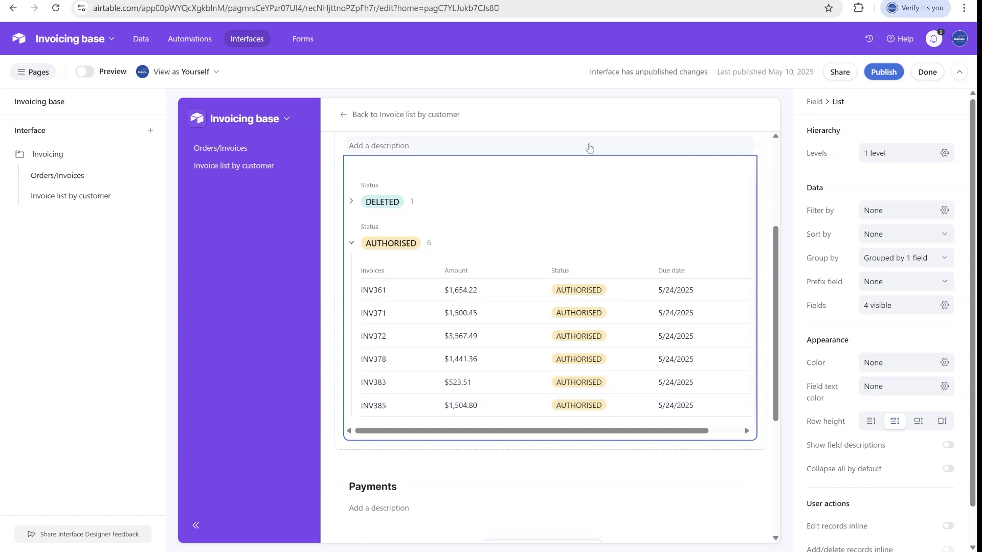
{"action": "scroll", "coordinate": [607, 434], "scroll_direction": "down", "scroll_amount": 3}
{"action": "scroll", "coordinate": [609, 267], "scroll_direction": "up", "scroll_amount": 2}
{"action": "scroll", "coordinate": [608, 292], "scroll_direction": "down", "scroll_amount": 2}
Keep inline add/delete enabled on the Payments list and add an empty BrightLayer payment.
{"action": "left_click", "coordinate": [704, 414]}
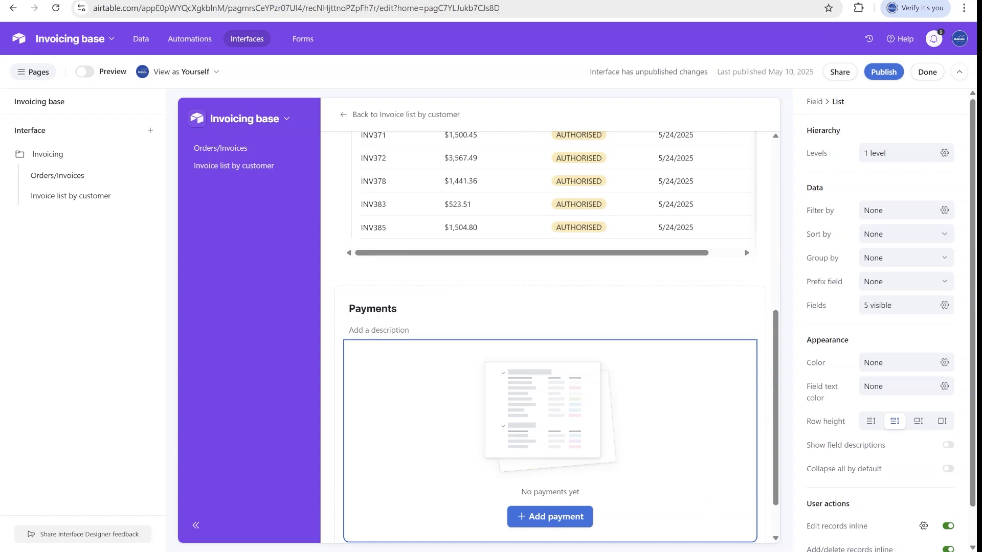
{"action": "scroll", "coordinate": [710, 407], "scroll_direction": "down", "scroll_amount": 1}
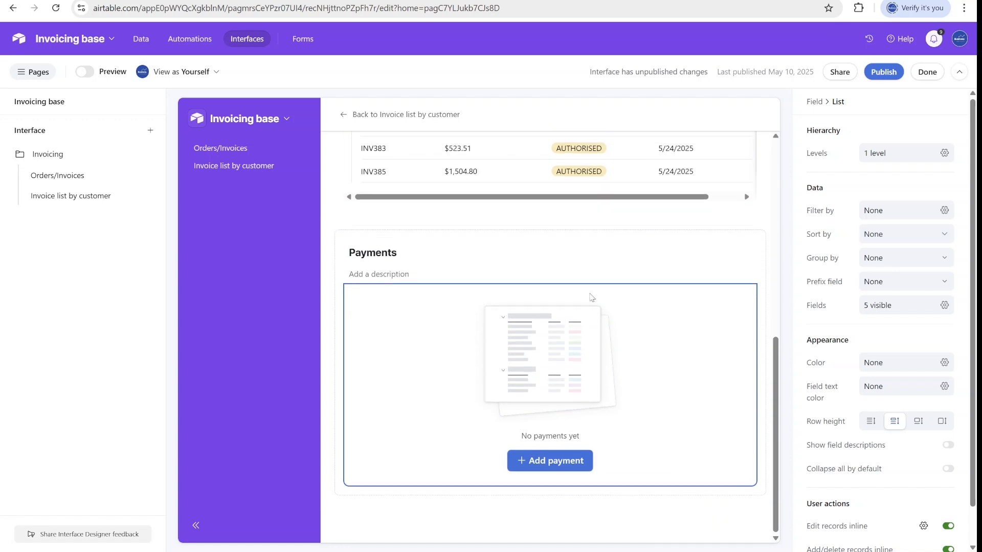
{"action": "scroll", "coordinate": [819, 495], "scroll_direction": "down", "scroll_amount": 1}
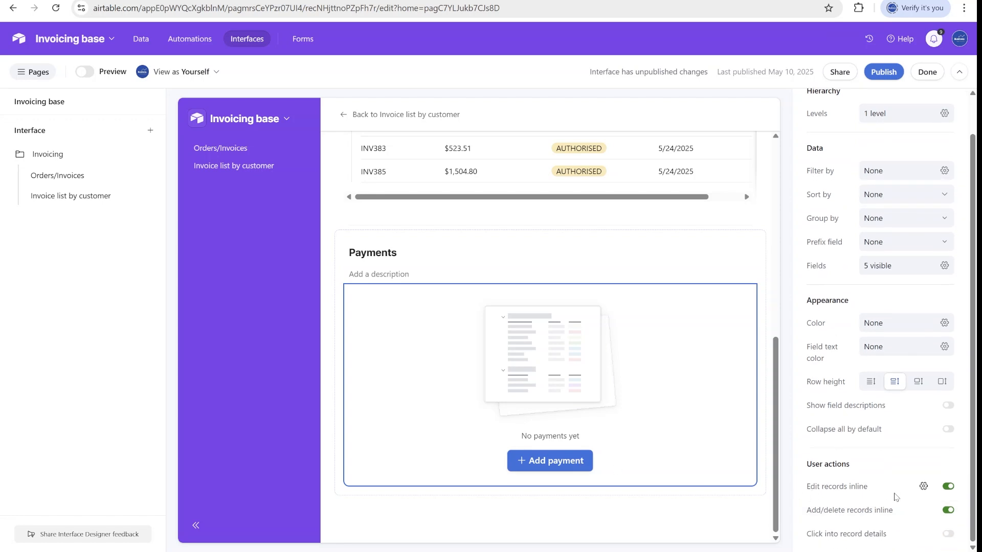
{"action": "left_click", "coordinate": [953, 513]}
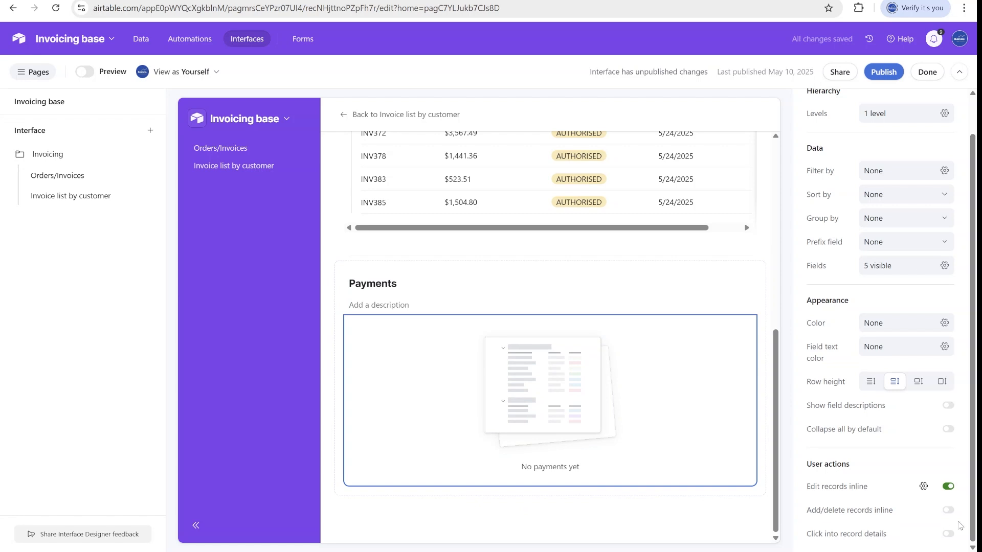
{"action": "left_click", "coordinate": [950, 511]}
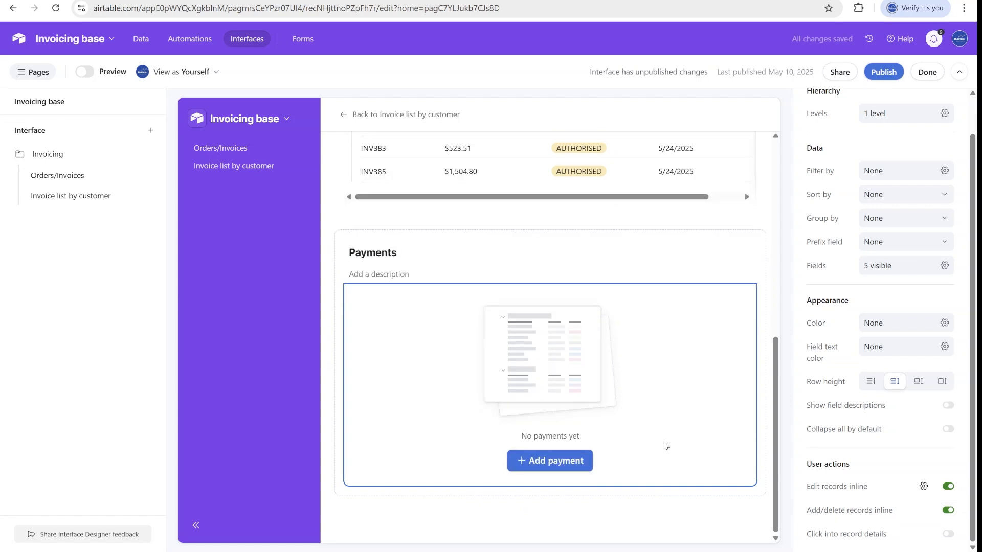
{"action": "left_click", "coordinate": [553, 462]}
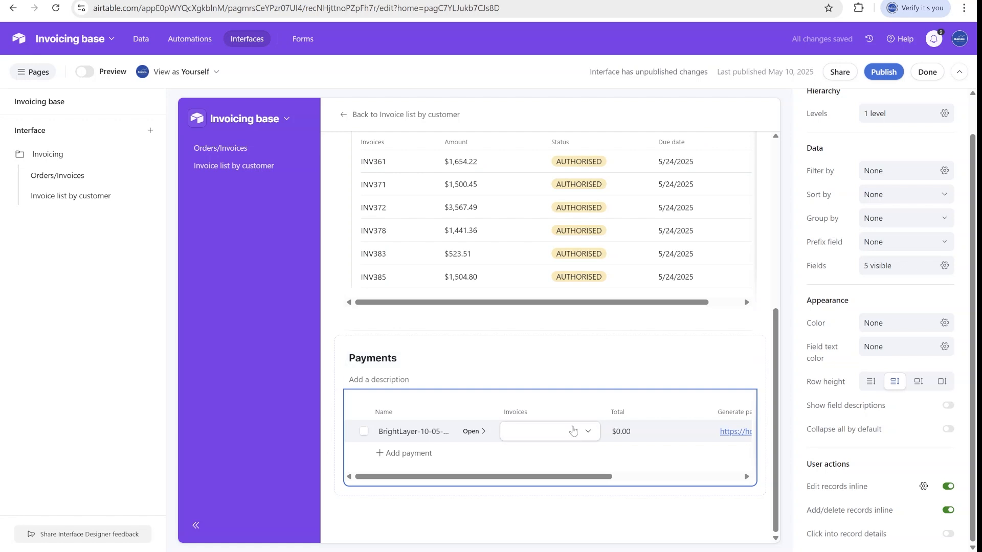
{"action": "left_click", "coordinate": [32, 72]}
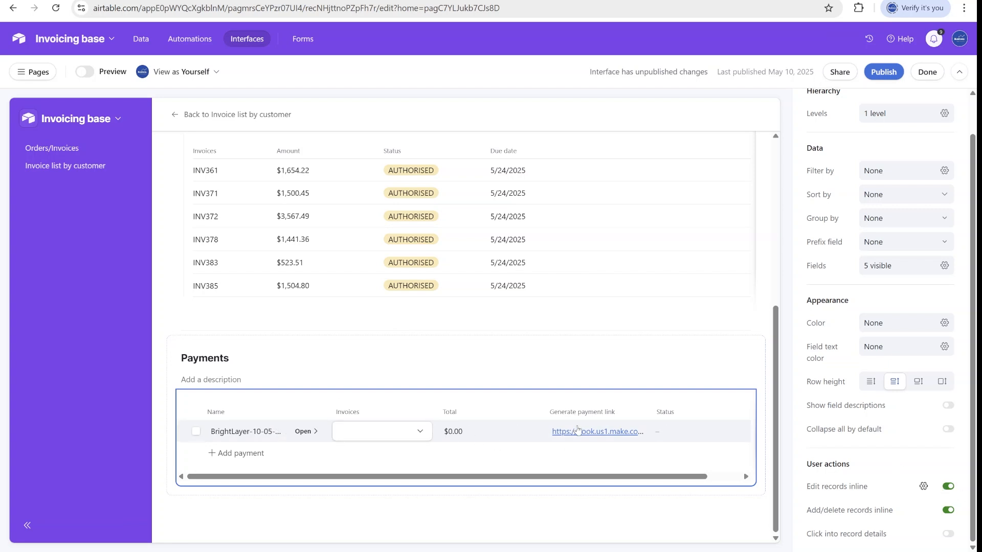
Dismiss the record-details prompt and inspect the Status column's options in the Payments list.
{"action": "left_click", "coordinate": [693, 434]}
{"action": "left_click", "coordinate": [586, 234]}
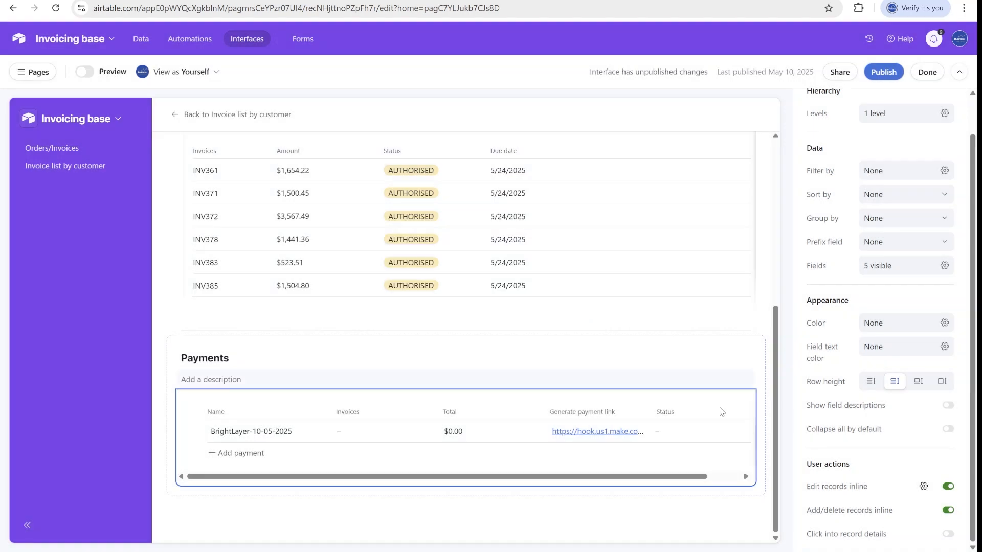
{"action": "left_click", "coordinate": [717, 412]}
{"action": "left_click", "coordinate": [739, 412]}
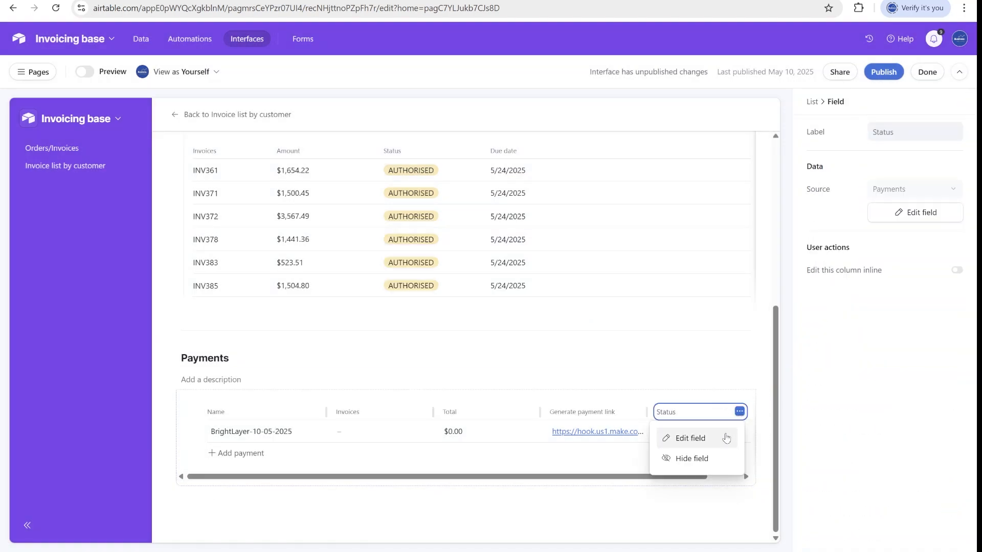
{"action": "left_click", "coordinate": [833, 345]}
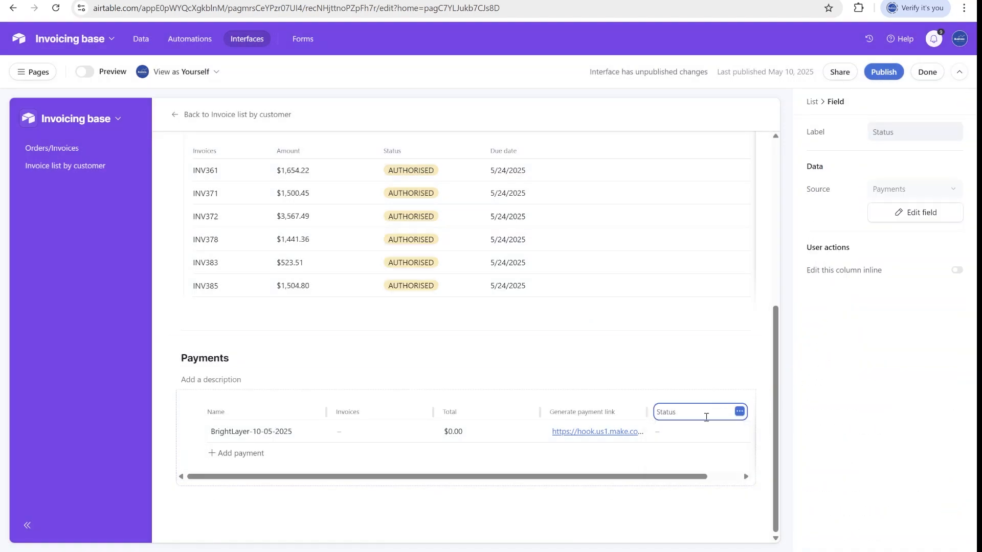
Toggle inline editing for the Status column on and back off.
{"action": "left_click", "coordinate": [956, 270]}
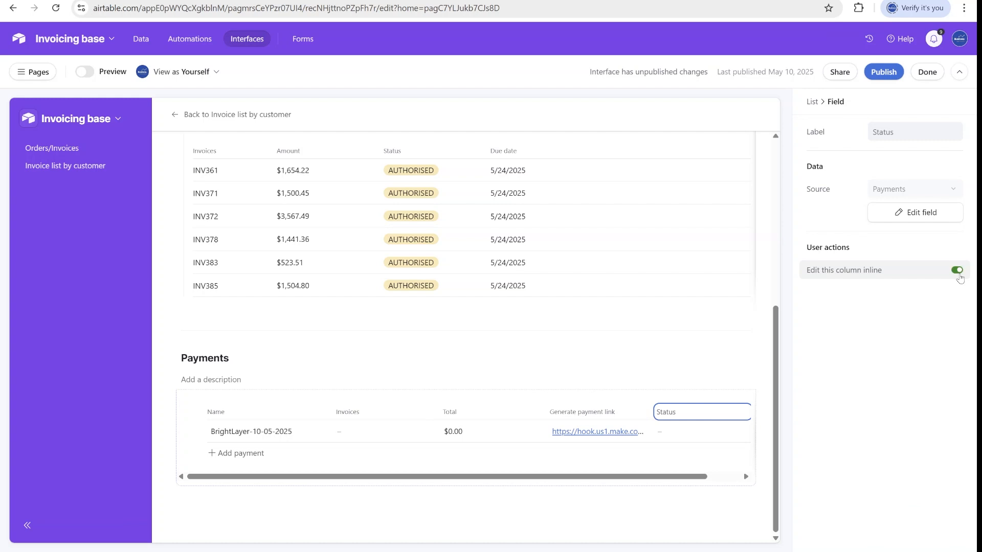
{"action": "left_click", "coordinate": [704, 433]}
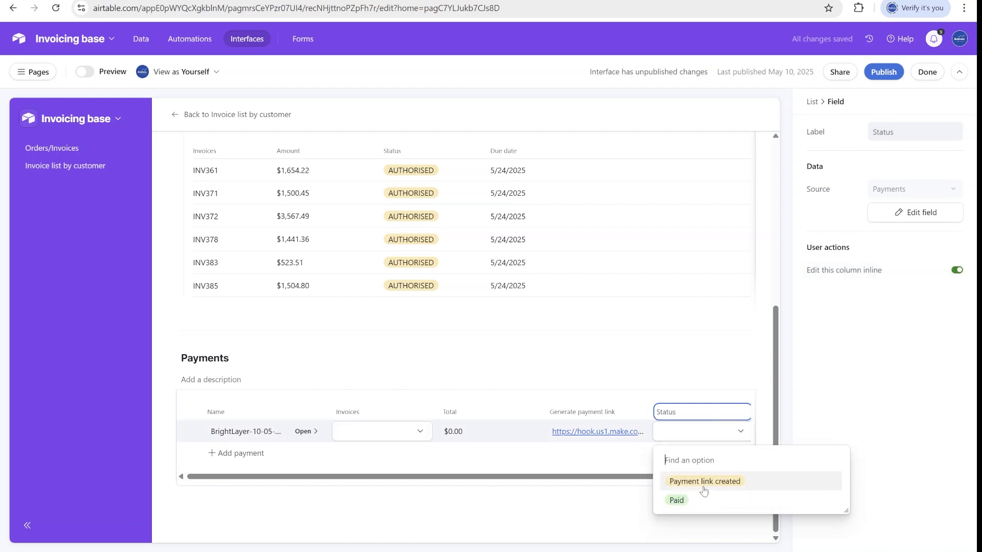
{"action": "left_click", "coordinate": [957, 270]}
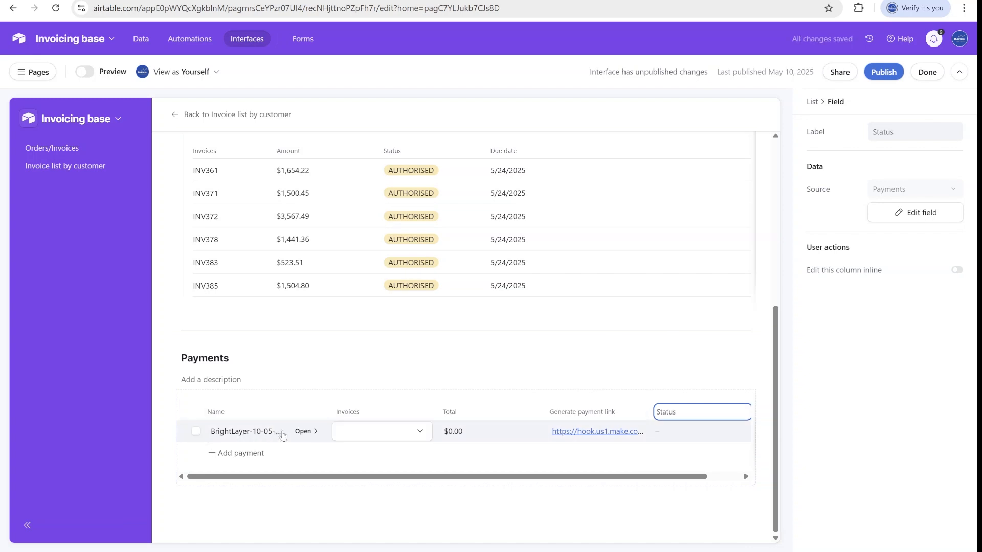
{"action": "left_click", "coordinate": [480, 435]}
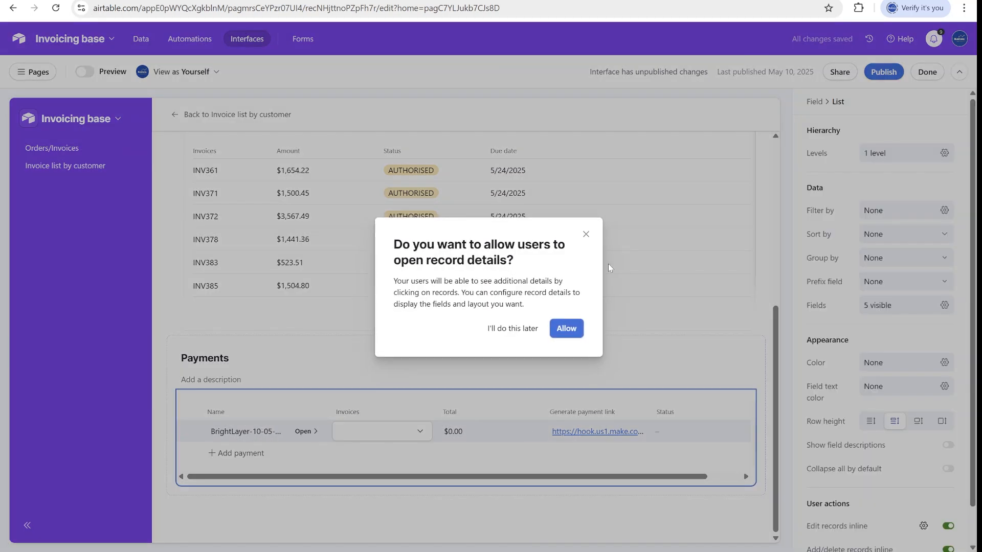
{"action": "left_click", "coordinate": [587, 234]}
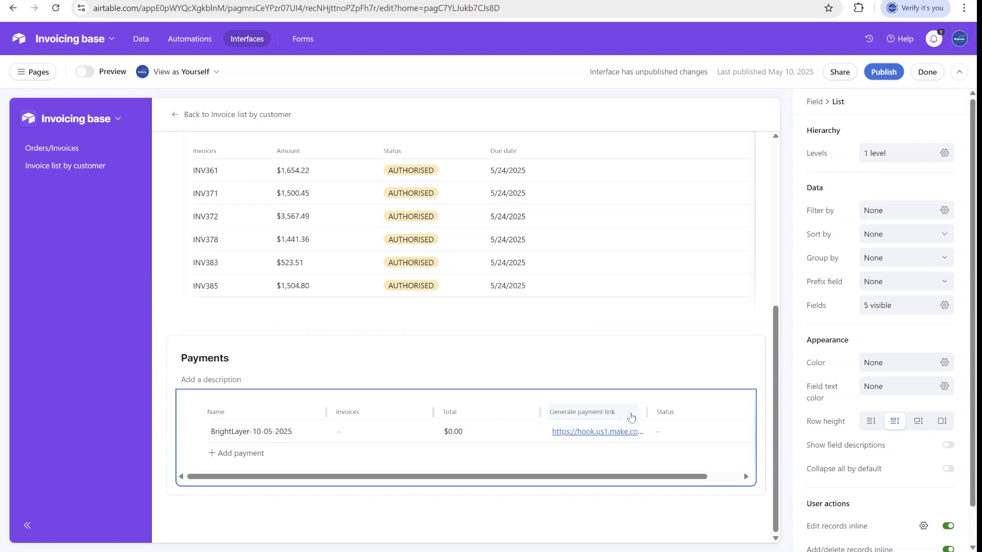
Leave the builder and link invoice INV361 to the BrightLayer payment.
{"action": "left_click", "coordinate": [928, 72]}
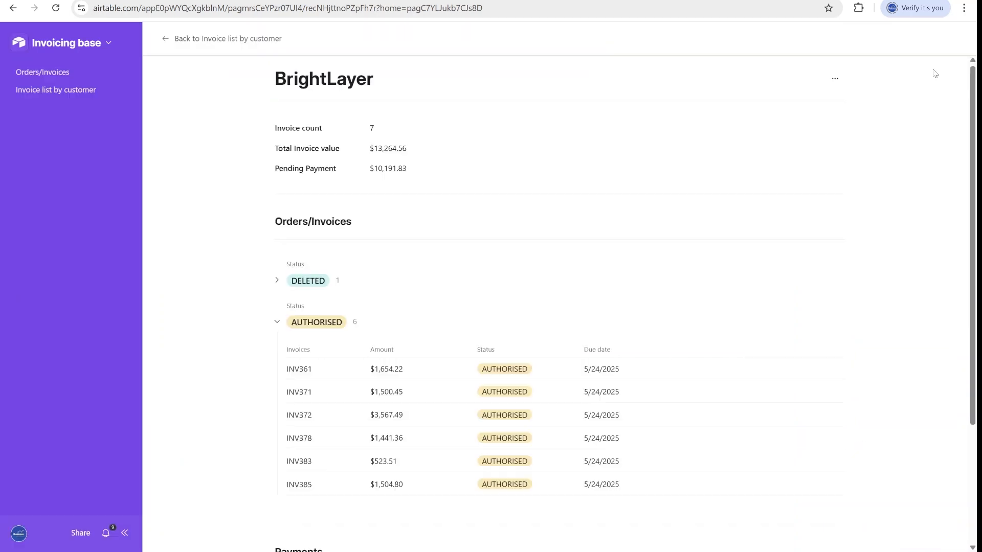
{"action": "left_click", "coordinate": [481, 446]}
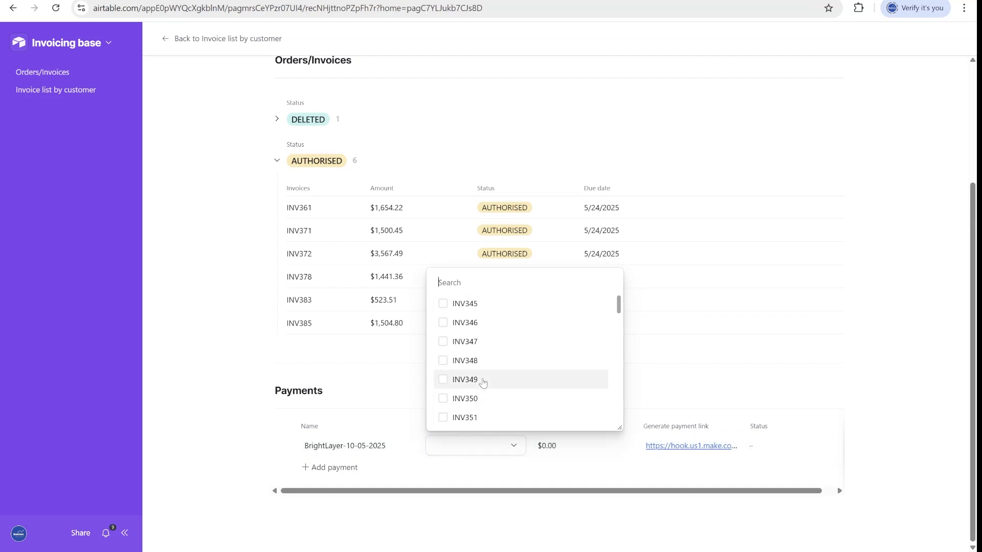
{"action": "type", "text": "361"}
{"action": "left_click", "coordinate": [464, 496]}
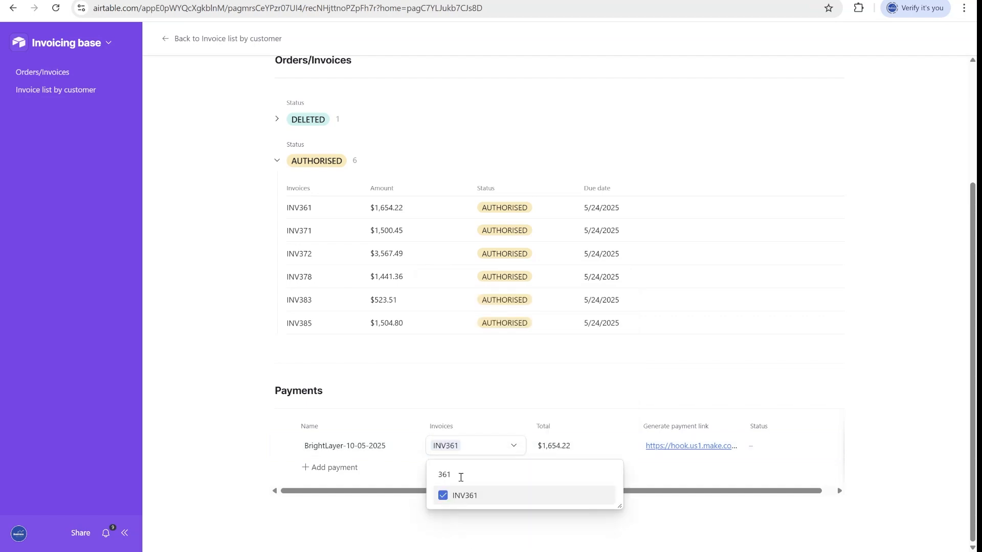
{"action": "left_click", "coordinate": [532, 449]}
Add invoices INV371 and INV372, bringing the payment total to $6,722.16.
{"action": "left_click", "coordinate": [505, 450]}
{"action": "scroll", "coordinate": [541, 358], "scroll_direction": "down", "scroll_amount": 2}
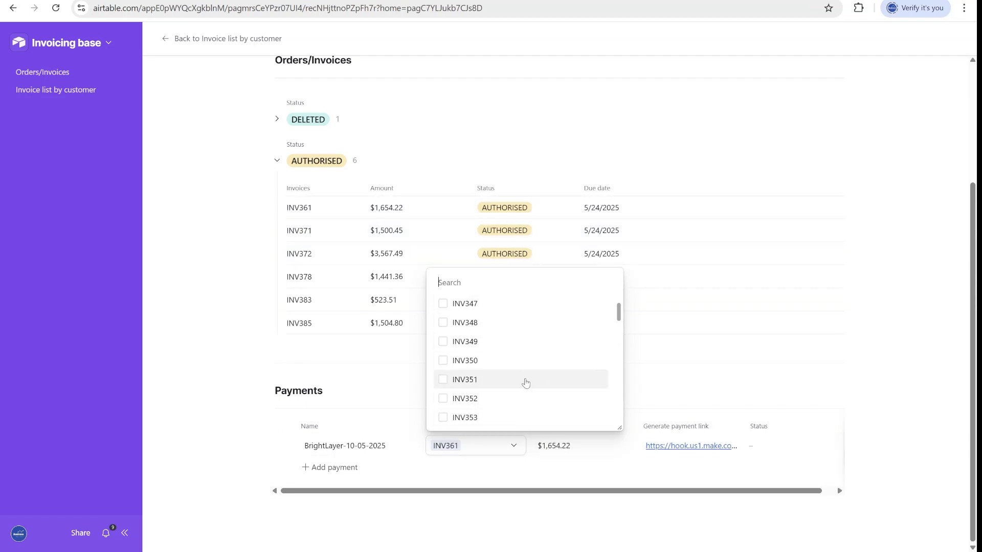
{"action": "type", "text": "3"}
{"action": "scroll", "coordinate": [512, 379], "scroll_direction": "down", "scroll_amount": 5}
{"action": "left_click", "coordinate": [463, 341]}
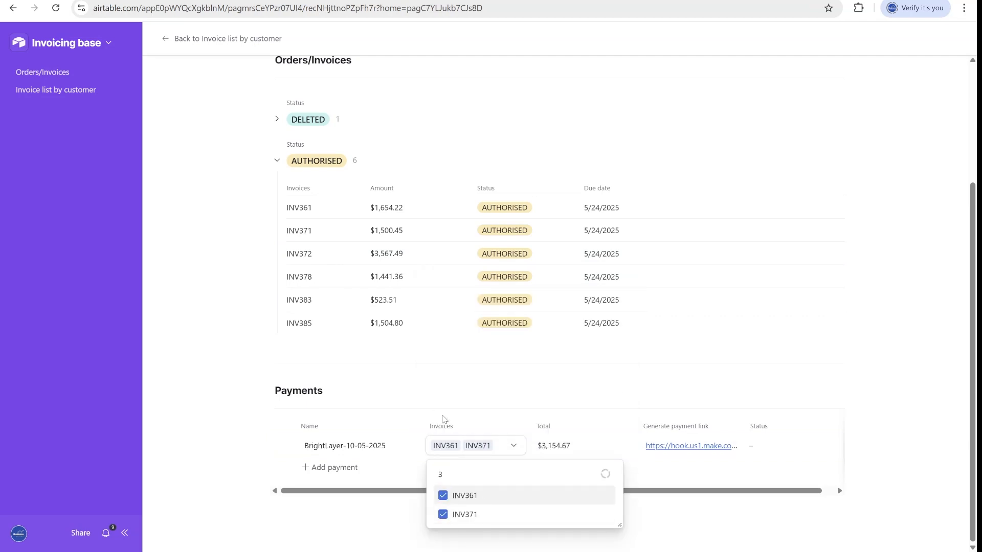
{"action": "left_click", "coordinate": [462, 406]}
{"action": "left_click", "coordinate": [792, 473]}
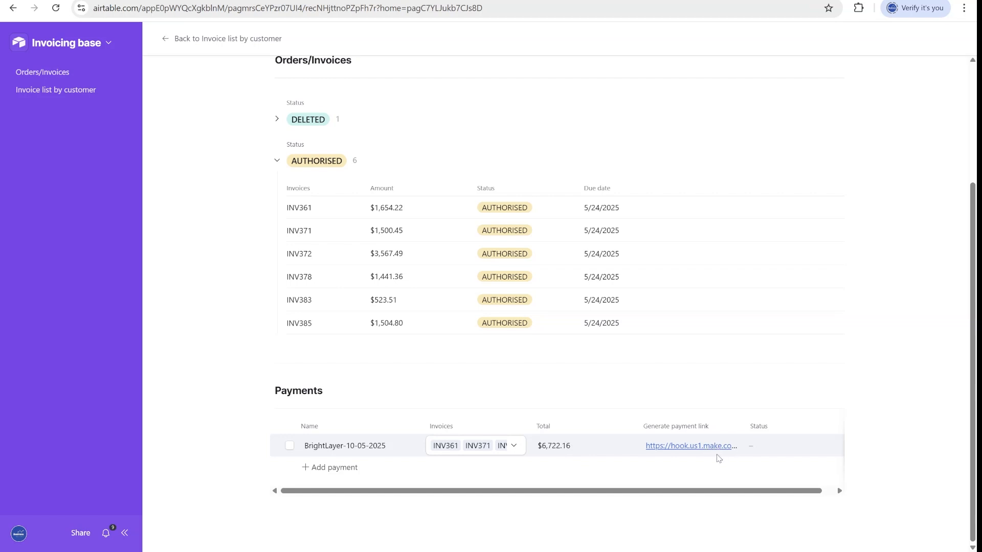
{"action": "scroll", "coordinate": [714, 449], "scroll_direction": "right", "scroll_amount": 1}
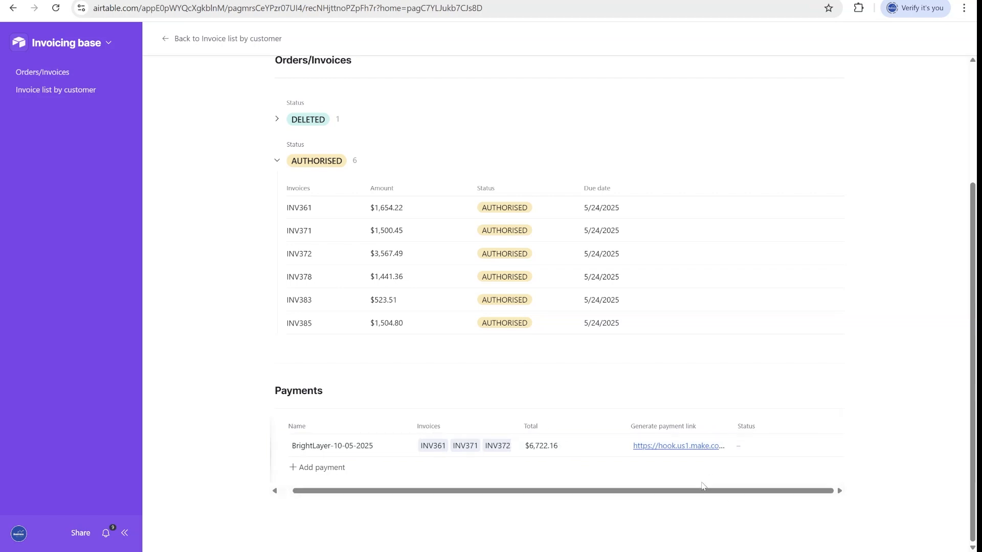
Run the Make scenario once and open BrightLayer's $6,722.16 Stripe checkout link.
{"action": "key", "text": "ctrl+Tab"}
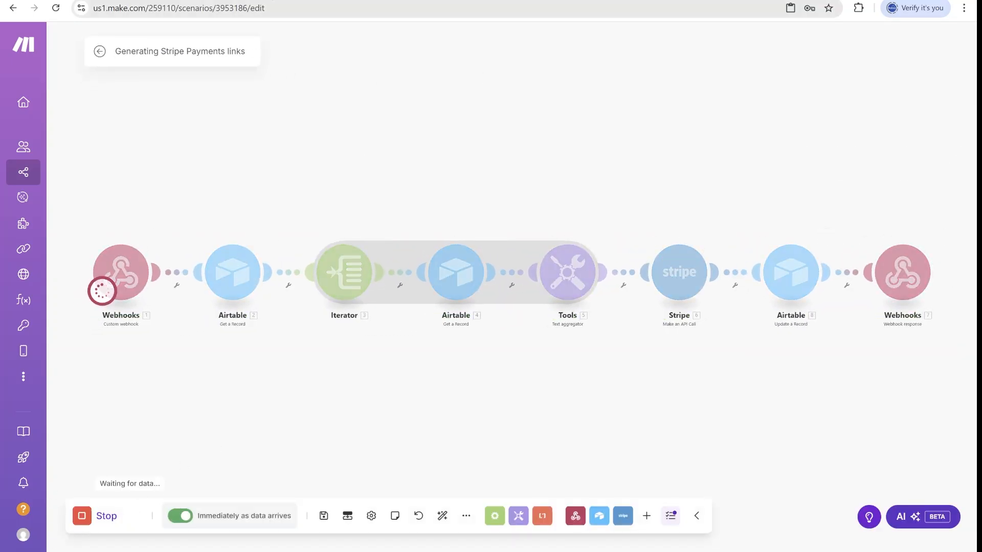
{"action": "key", "text": "ctrl+Tab"}
{"action": "left_click", "coordinate": [686, 447]}
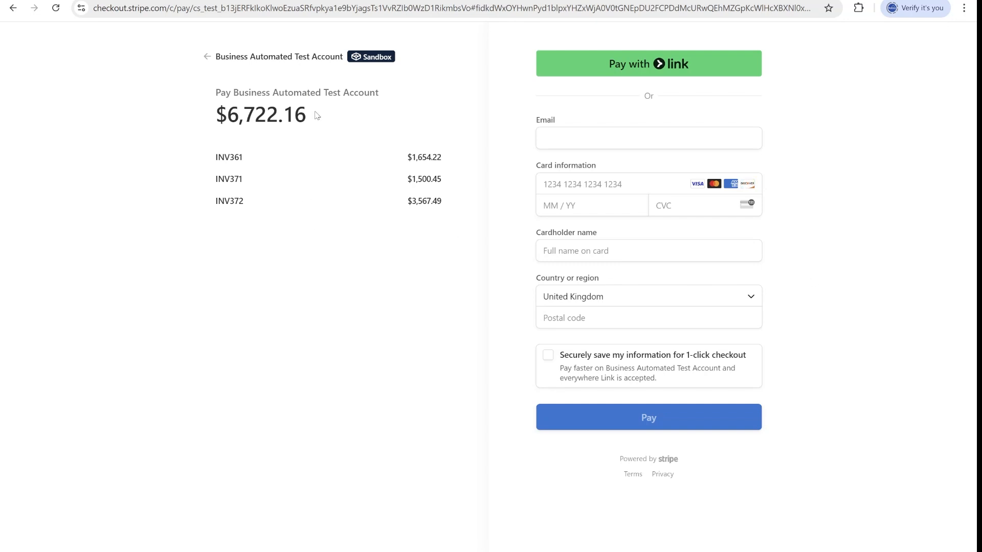
{"action": "left_click", "coordinate": [279, 0]}
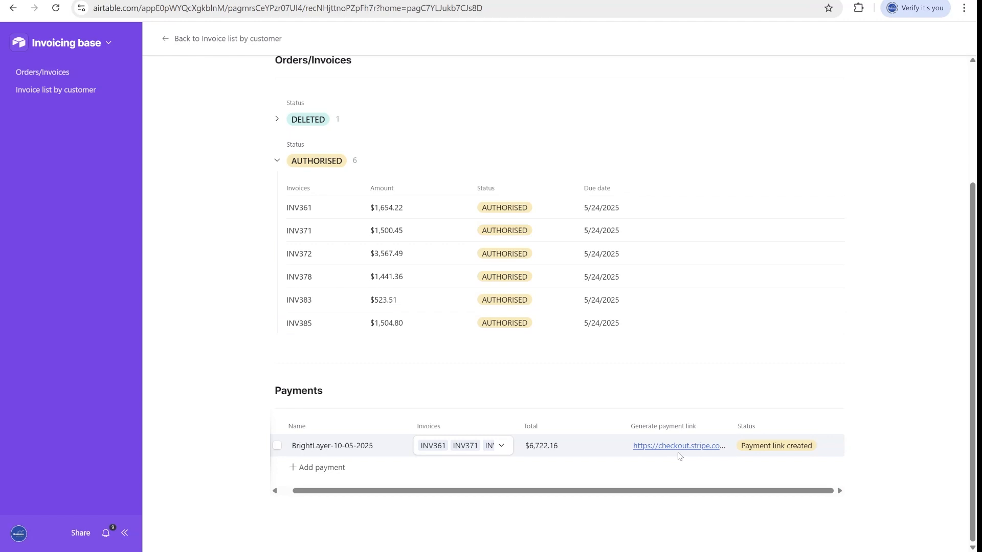
Open the BrightLayer-10-05-2025 payment record and select the Make-written payment link and Checkout ID in its history.
{"action": "left_click", "coordinate": [401, 0]}
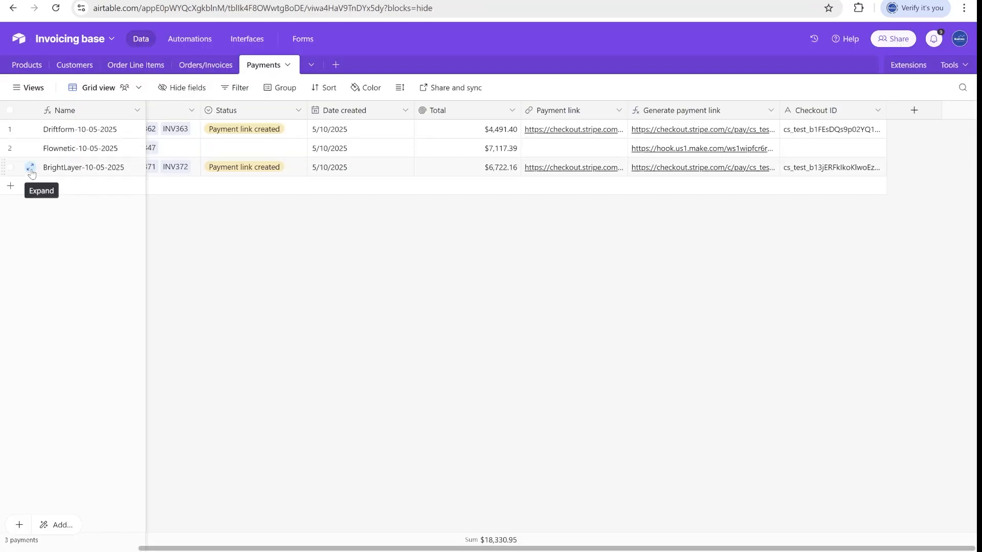
{"action": "left_click", "coordinate": [30, 168]}
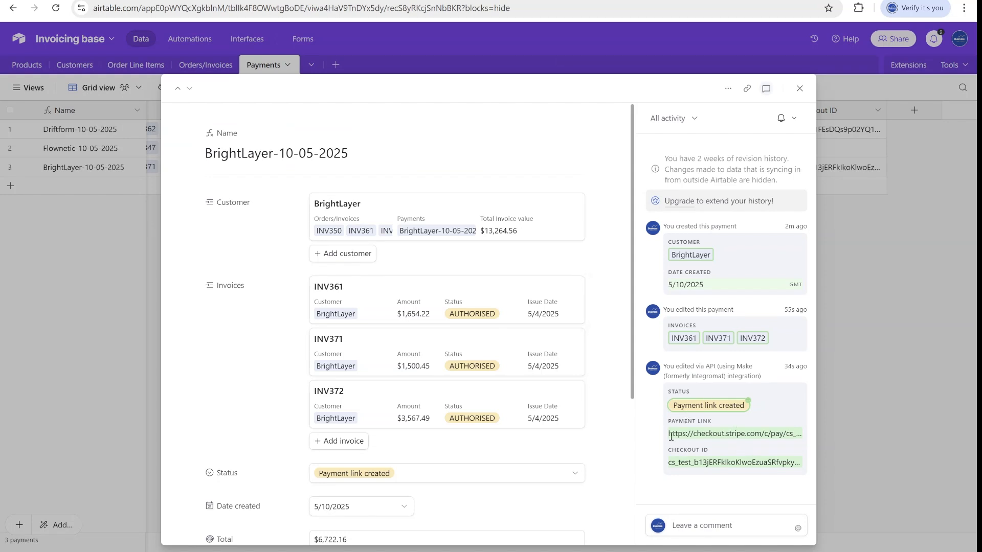
{"action": "left_click_drag", "start_coordinate": [687, 435], "coordinate": [794, 434]}
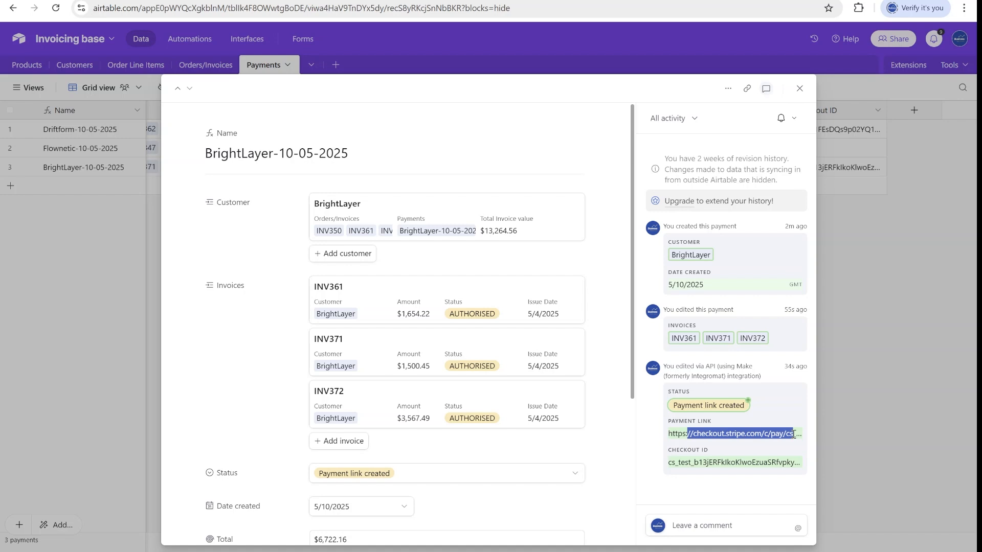
{"action": "left_click_drag", "start_coordinate": [668, 463], "coordinate": [786, 466]}
{"action": "double_click", "coordinate": [728, 461]}
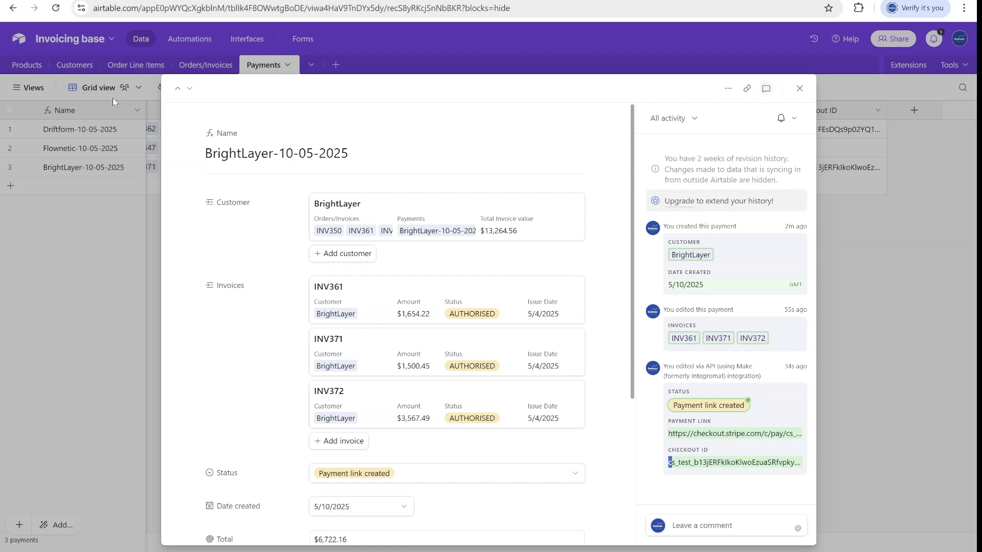
Back in Make, inspect the record ID the webhook received, then open the Get a Record output.
{"action": "left_click", "coordinate": [286, 1]}
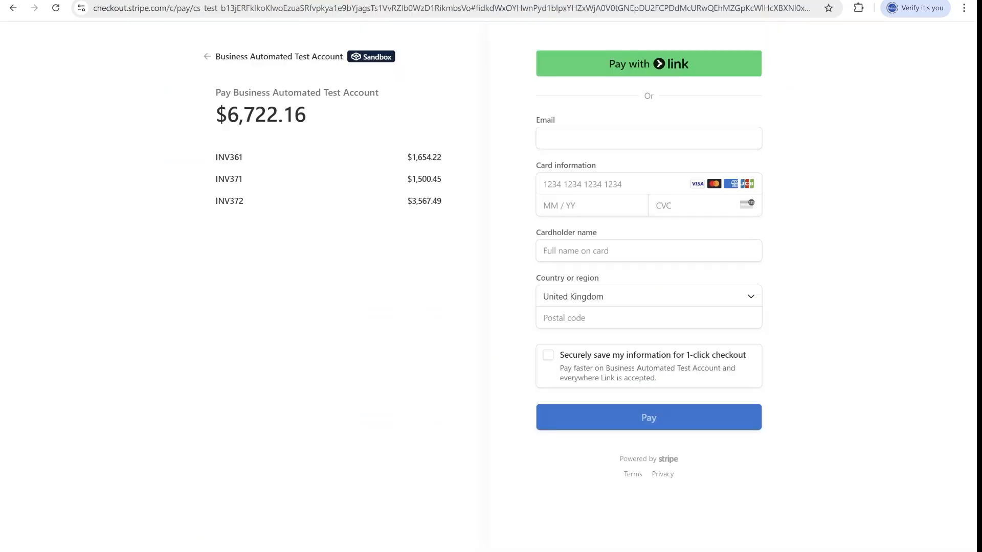
{"action": "left_click", "coordinate": [466, 0]}
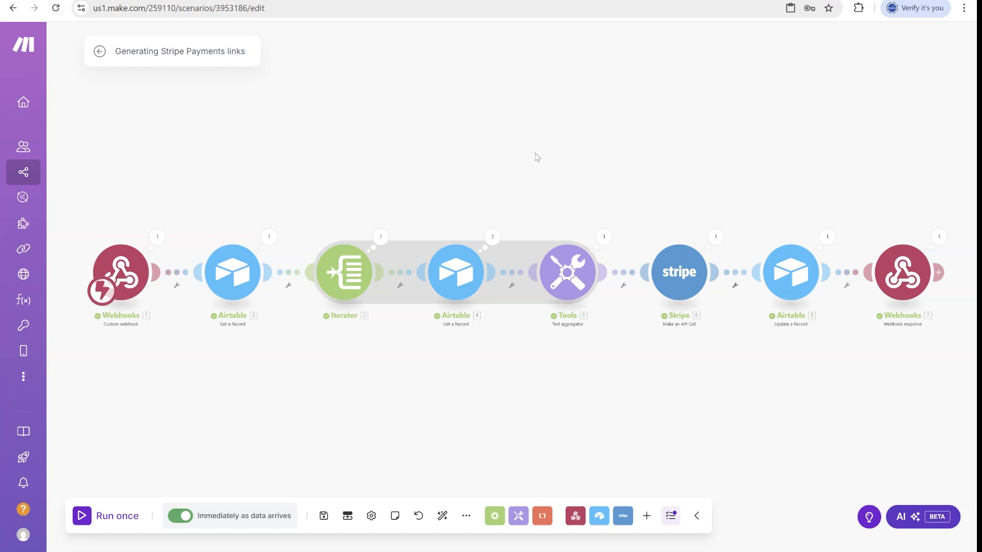
{"action": "scroll", "coordinate": [210, 211], "scroll_direction": "up", "scroll_amount": 3}
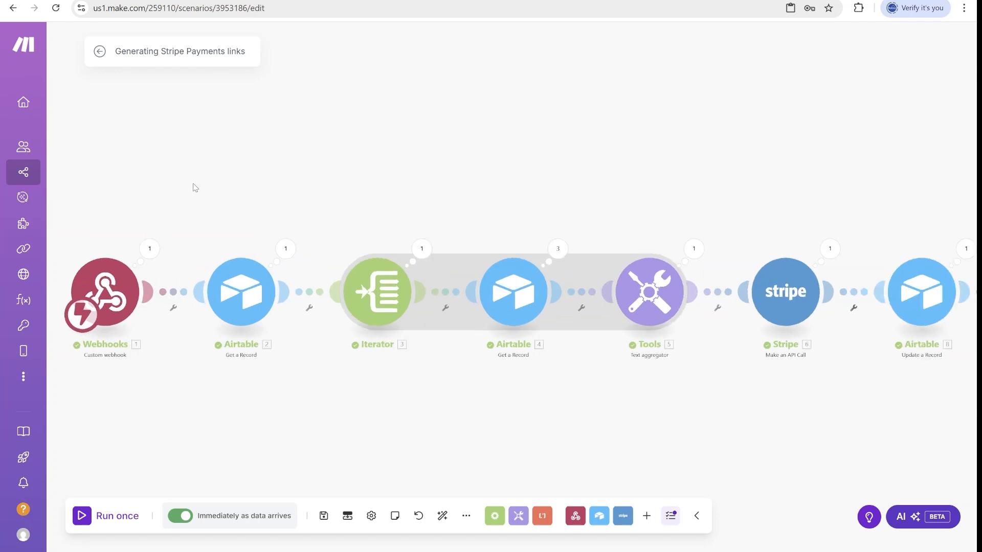
{"action": "left_click", "coordinate": [130, 250]}
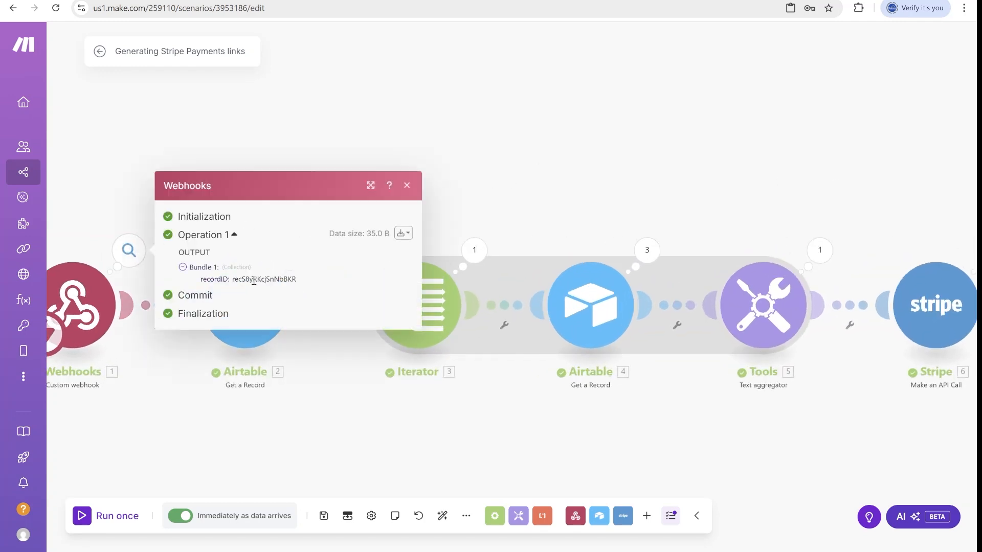
{"action": "left_click", "coordinate": [369, 417]}
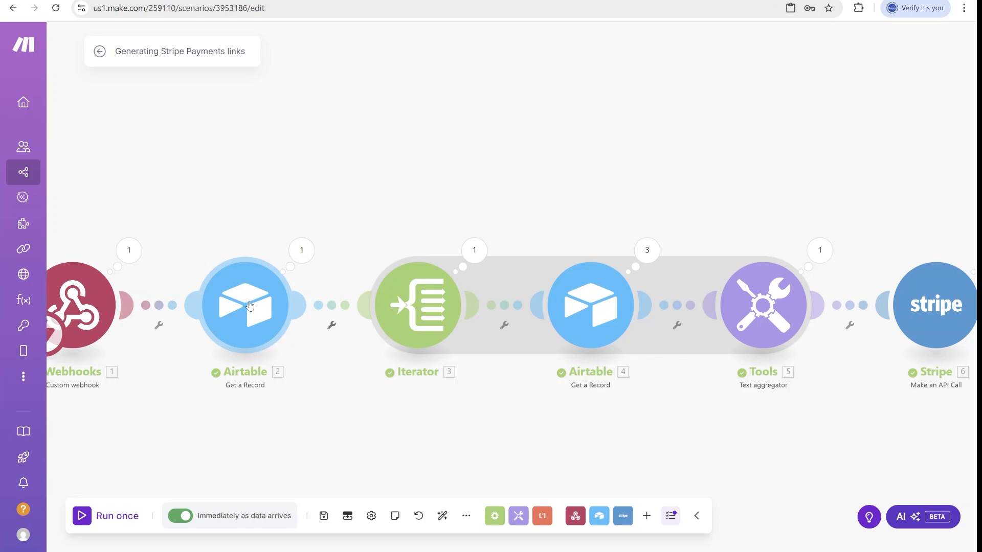
{"action": "left_click", "coordinate": [249, 306]}
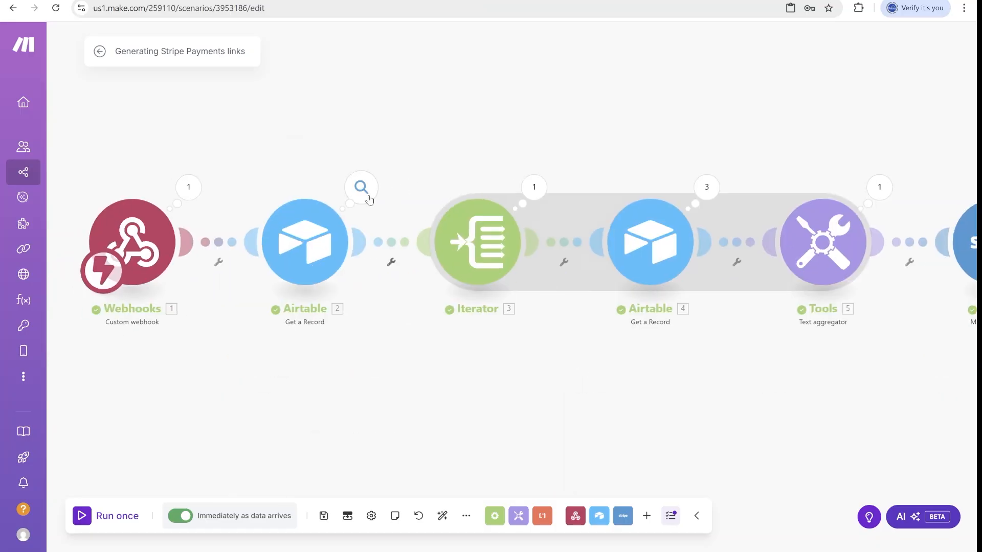
{"action": "left_click", "coordinate": [362, 188]}
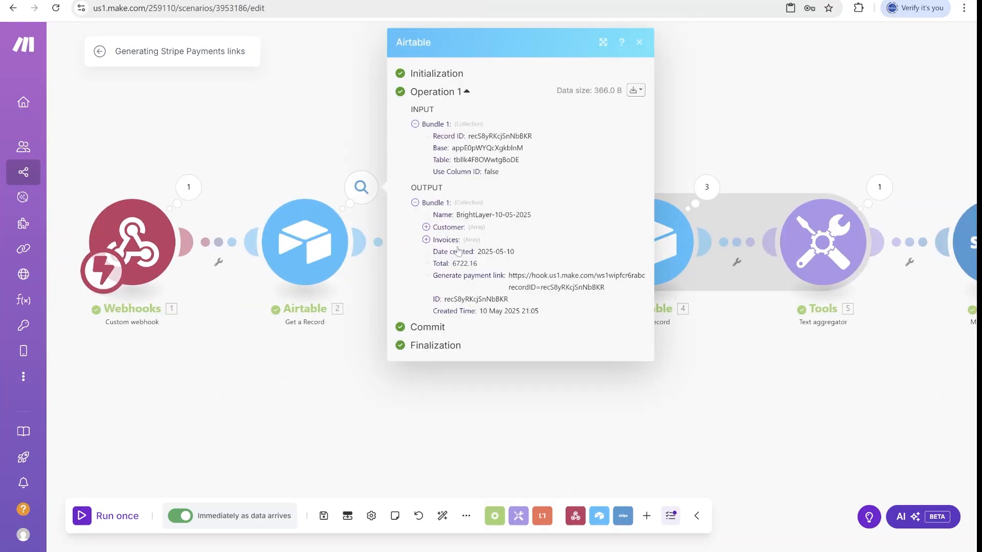
Review the payment Name and linked invoices in that output, then glance at the Iterator settings.
{"action": "triple_click", "coordinate": [437, 214]}
{"action": "left_click", "coordinate": [471, 241]}
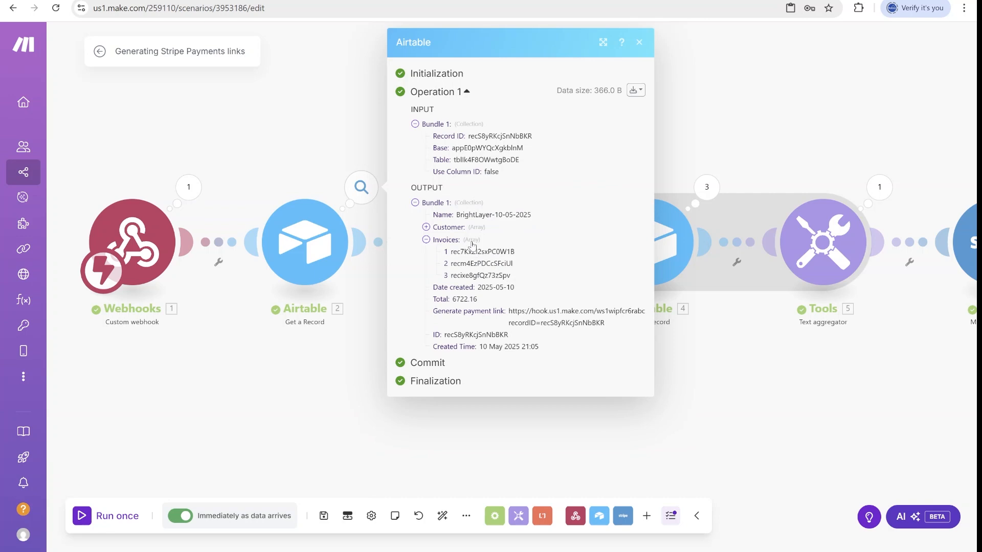
{"action": "left_click", "coordinate": [530, 435]}
{"action": "left_click_drag", "start_coordinate": [684, 433], "coordinate": [510, 421]}
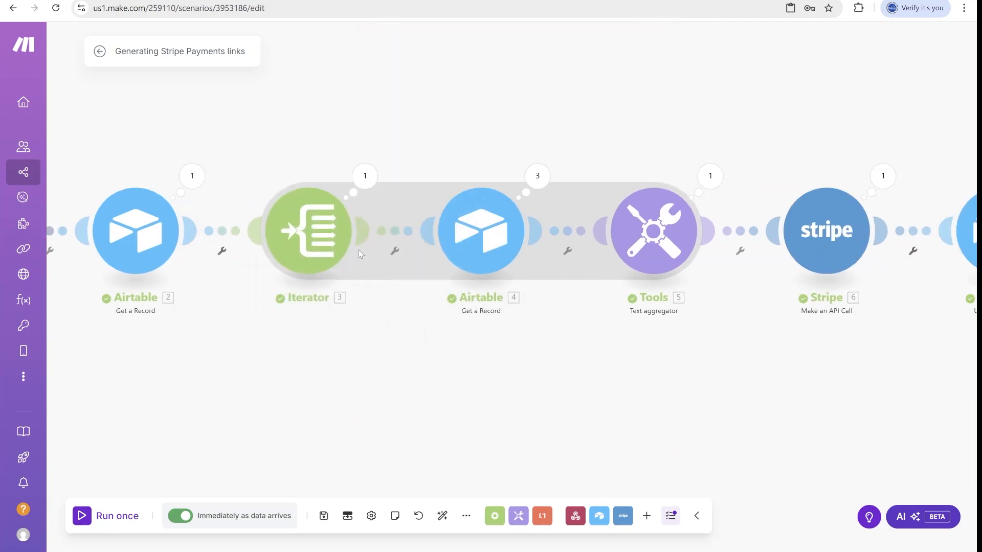
{"action": "left_click", "coordinate": [308, 230]}
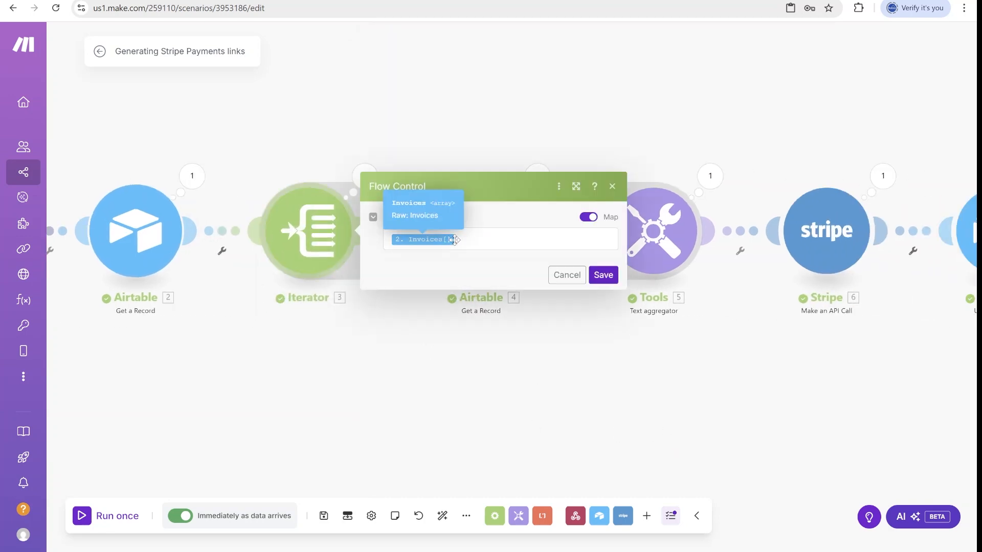
{"action": "left_click", "coordinate": [612, 187]}
{"action": "left_click_drag", "start_coordinate": [613, 129], "coordinate": [515, 131]}
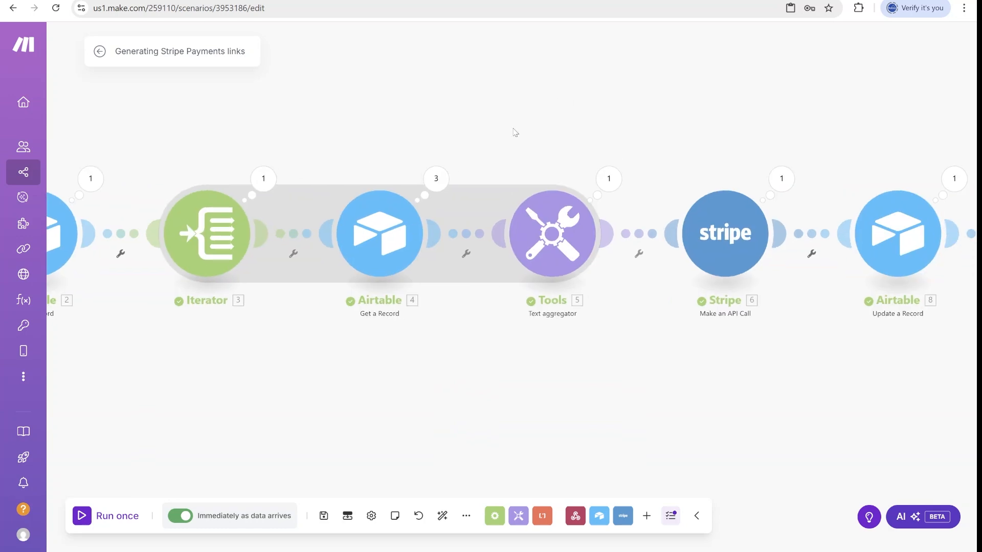
Compare Operation 2's INV371 amount 1500.45 with the $1,654.22 line on the Stripe checkout.
{"action": "left_click", "coordinate": [448, 179]}
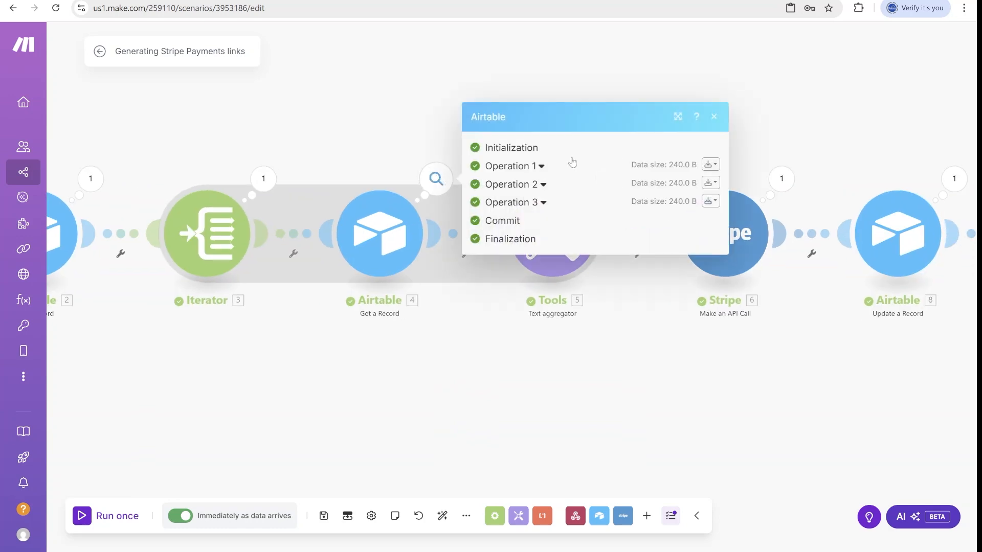
{"action": "left_click", "coordinate": [543, 184]}
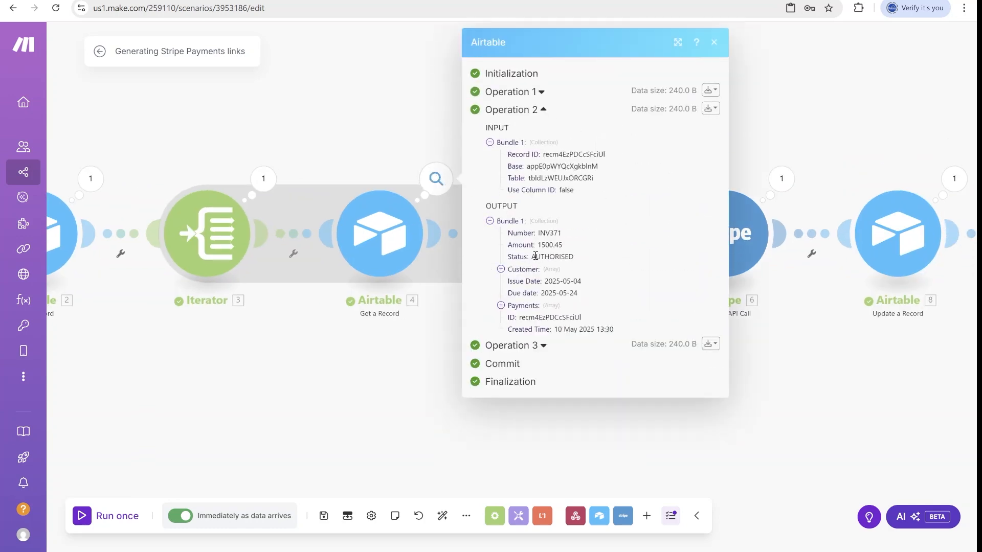
{"action": "left_click_drag", "start_coordinate": [558, 233], "coordinate": [539, 234]}
{"action": "left_click", "coordinate": [336, 0]}
{"action": "left_click_drag", "start_coordinate": [204, 154], "coordinate": [279, 158]}
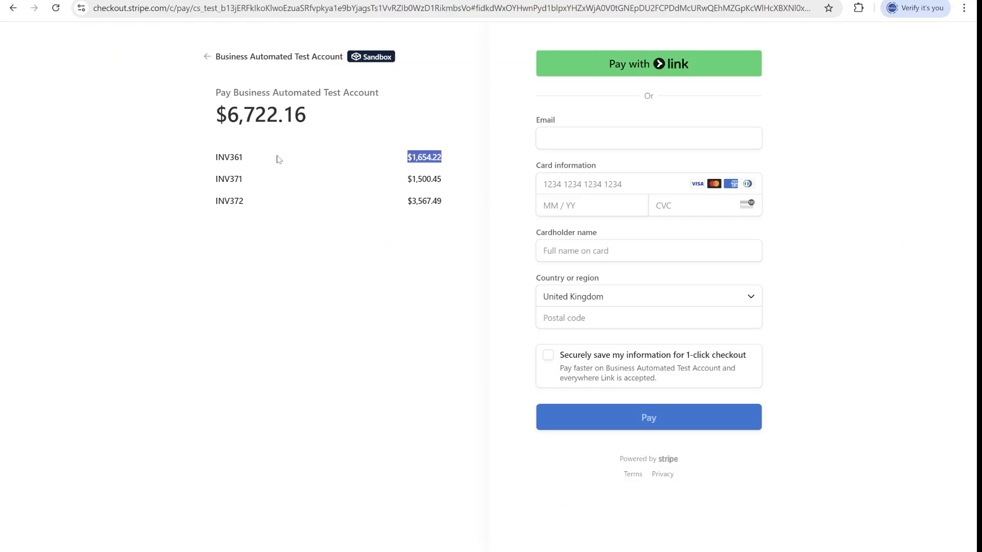
{"action": "left_click", "coordinate": [441, 1]}
{"action": "left_click_drag", "start_coordinate": [567, 244], "coordinate": [523, 246]}
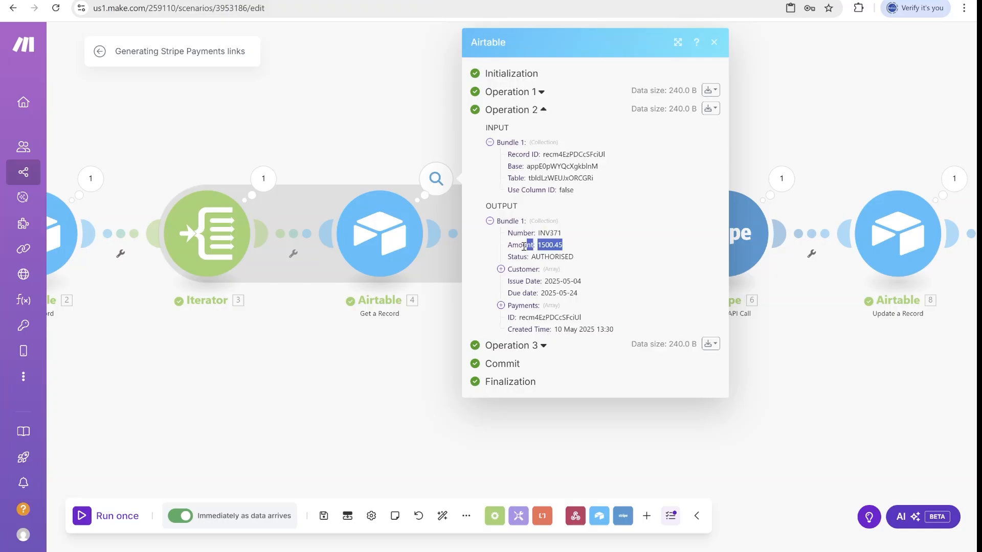
{"action": "left_click_drag", "start_coordinate": [855, 378], "coordinate": [709, 362]}
Look over the Text aggregator and Stripe Make an API Call settings without changing them.
{"action": "left_click", "coordinate": [405, 207]}
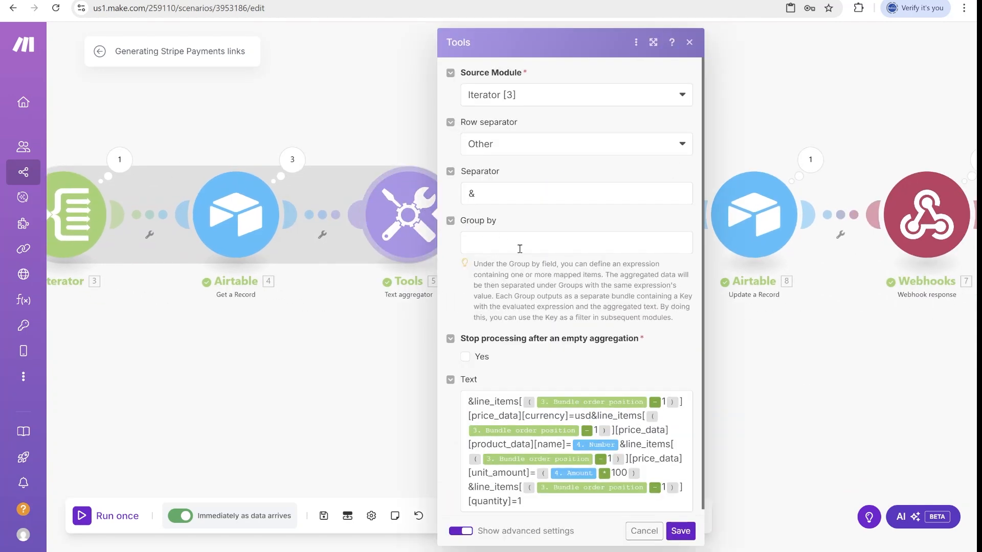
{"action": "scroll", "coordinate": [863, 359], "scroll_direction": "down", "scroll_amount": 1}
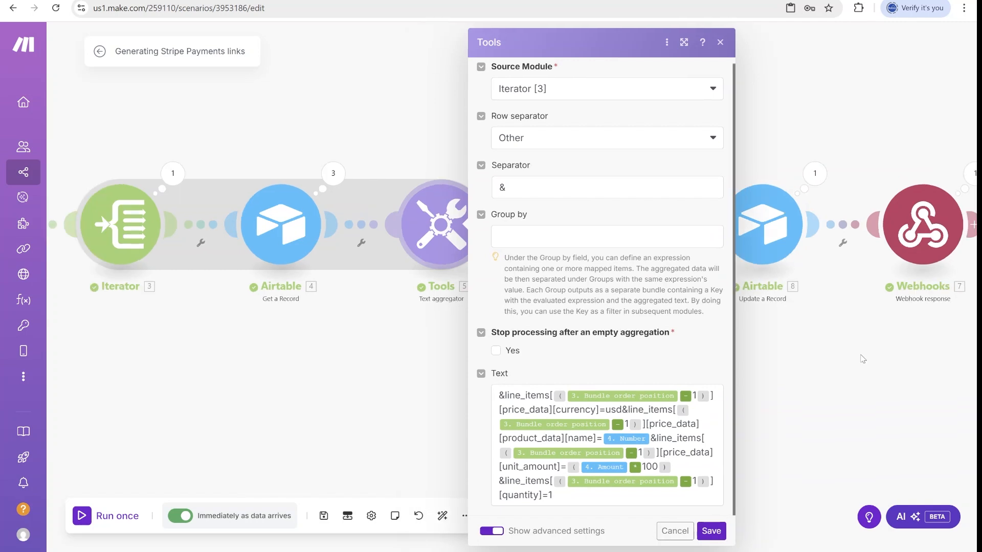
{"action": "left_click", "coordinate": [790, 377]}
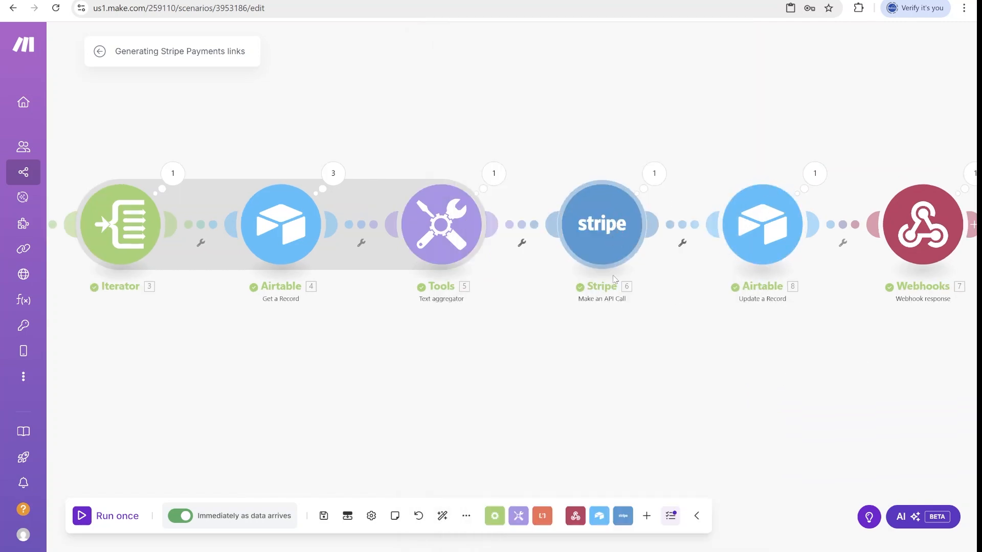
{"action": "left_click", "coordinate": [617, 230]}
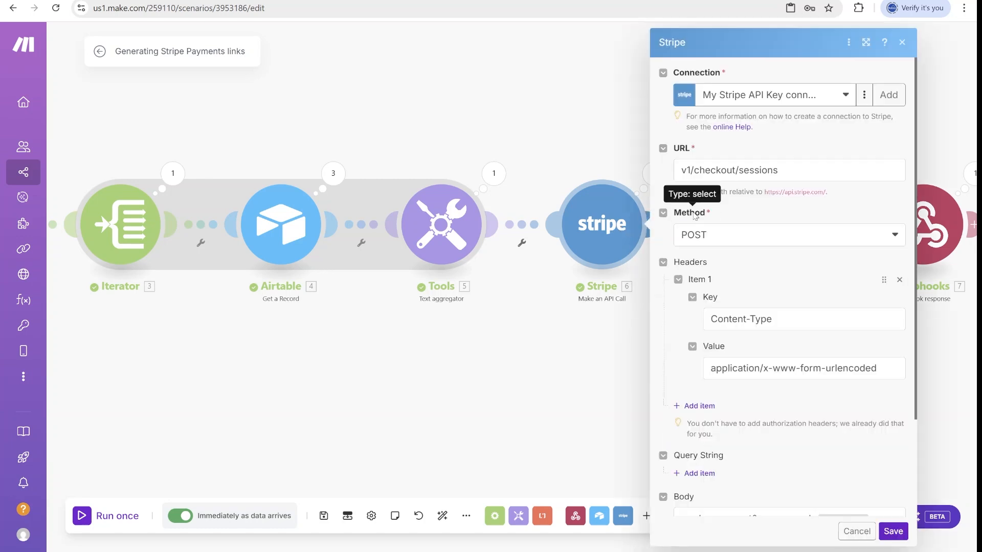
{"action": "left_click", "coordinate": [610, 222]}
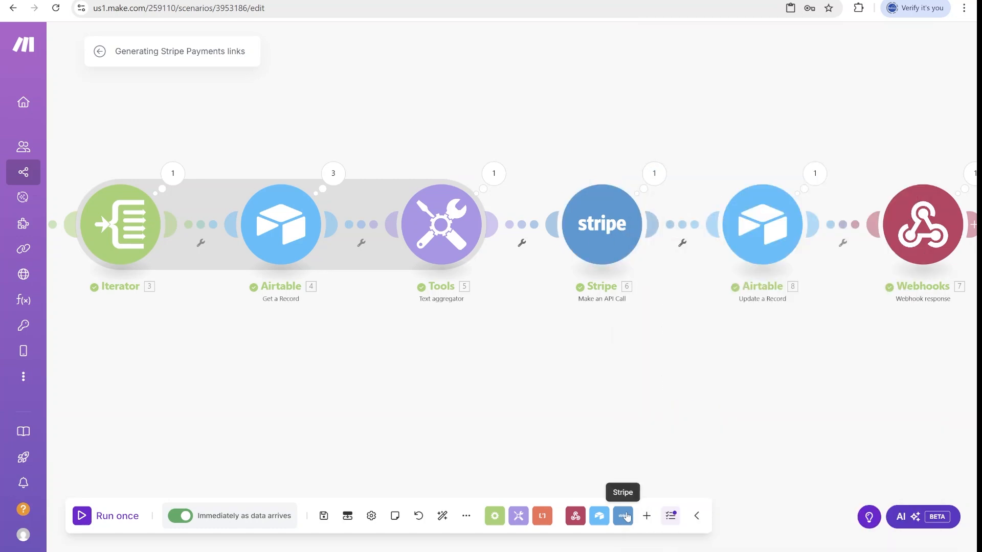
Browse the list of available Stripe modules, then dismiss it.
{"action": "left_click", "coordinate": [626, 515]}
{"action": "scroll", "coordinate": [680, 333], "scroll_direction": "down", "scroll_amount": 2}
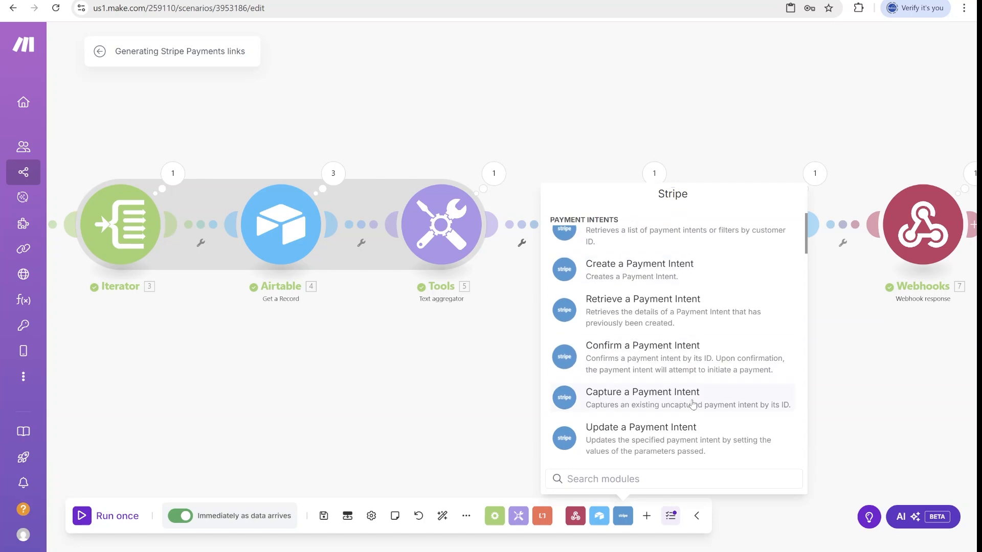
{"action": "scroll", "coordinate": [732, 342], "scroll_direction": "down", "scroll_amount": 1}
{"action": "scroll", "coordinate": [731, 342], "scroll_direction": "down", "scroll_amount": 5}
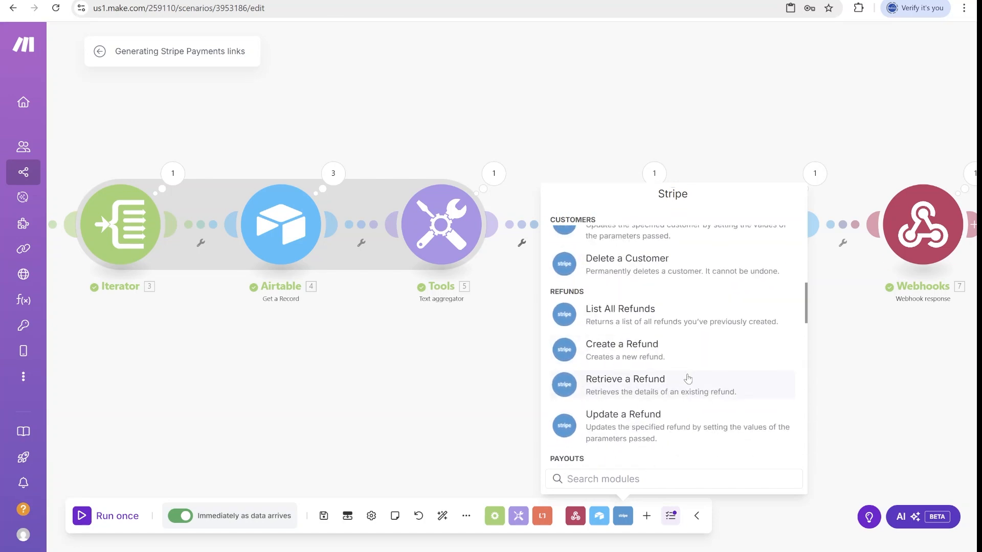
{"action": "scroll", "coordinate": [685, 376], "scroll_direction": "down", "scroll_amount": 5}
{"action": "left_click", "coordinate": [487, 394]}
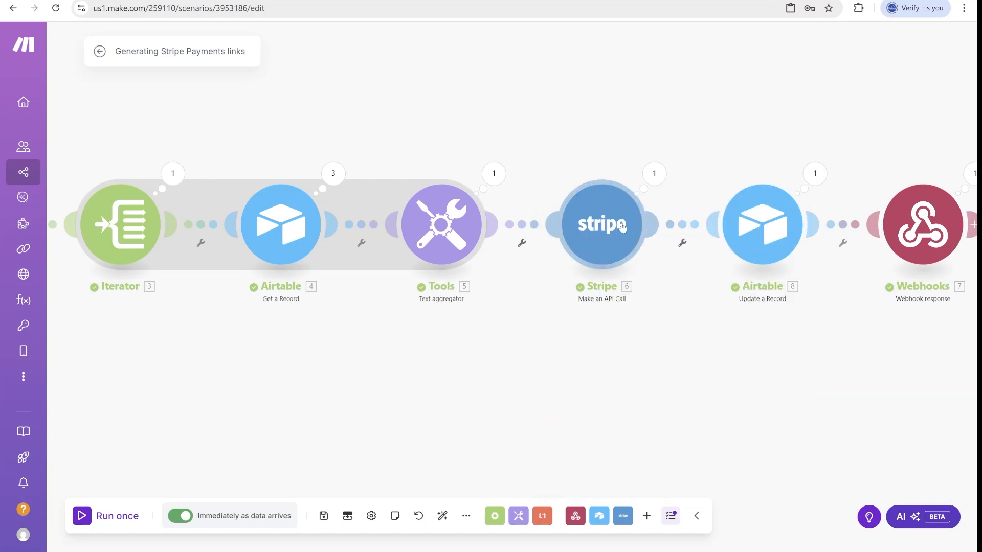
{"action": "left_click", "coordinate": [617, 221]}
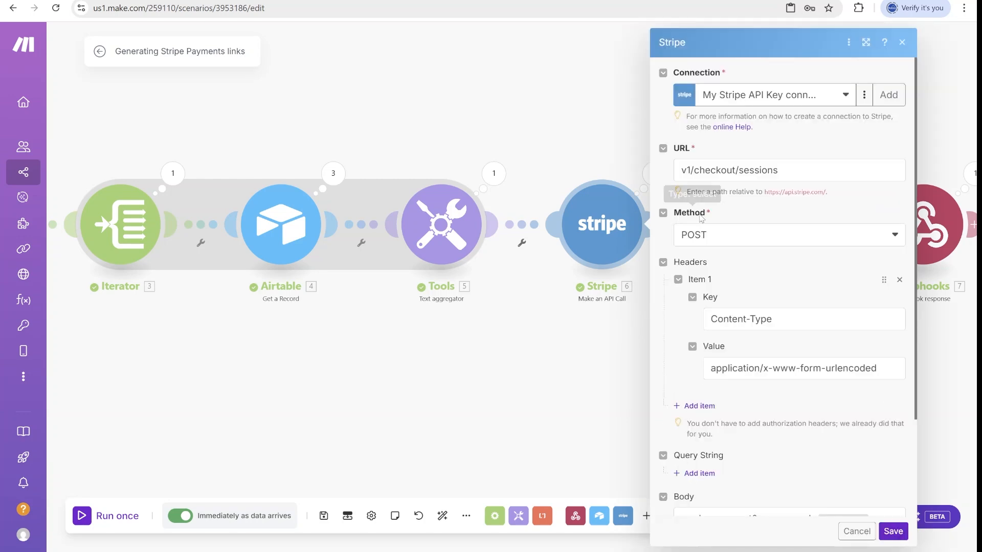
{"action": "scroll", "coordinate": [776, 193], "scroll_direction": "down", "scroll_amount": 3}
{"action": "scroll", "coordinate": [778, 191], "scroll_direction": "up", "scroll_amount": 3}
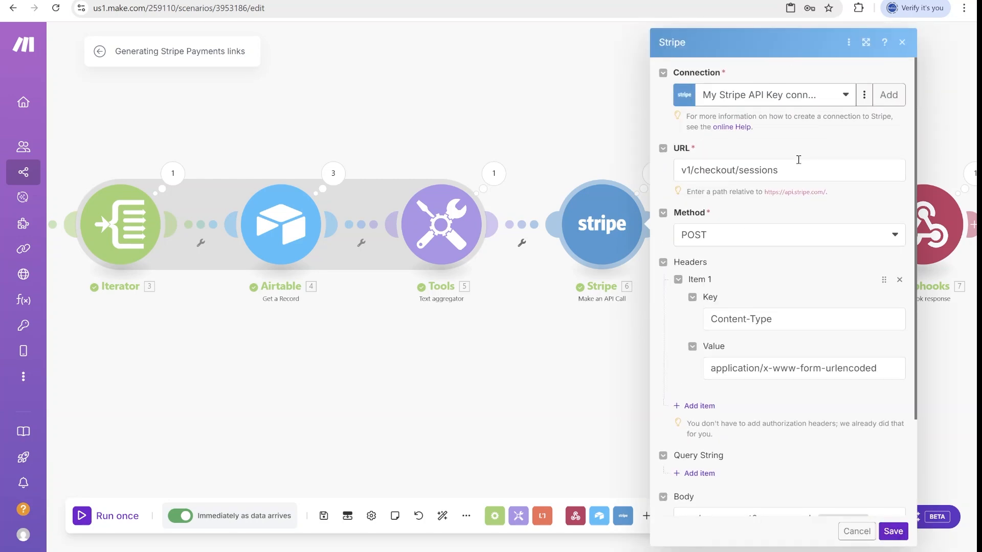
{"action": "left_click_drag", "start_coordinate": [829, 176], "coordinate": [665, 182]}
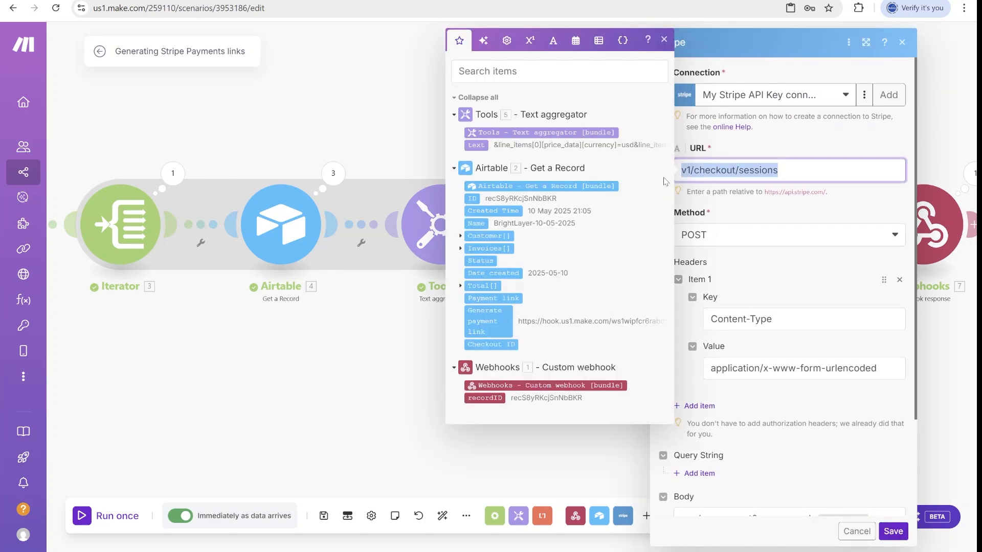
{"action": "left_click", "coordinate": [814, 139]}
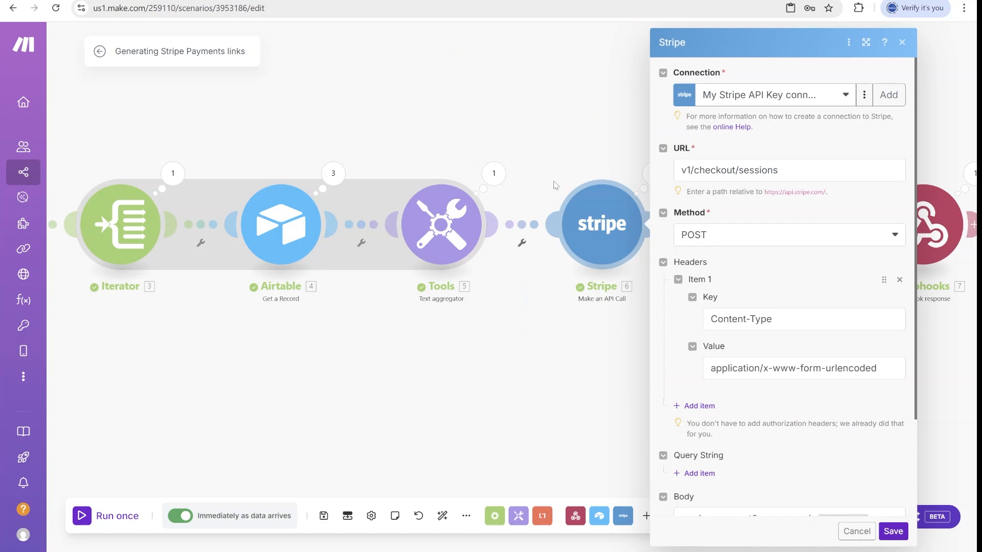
{"action": "left_click_drag", "start_coordinate": [789, 170], "coordinate": [626, 174]}
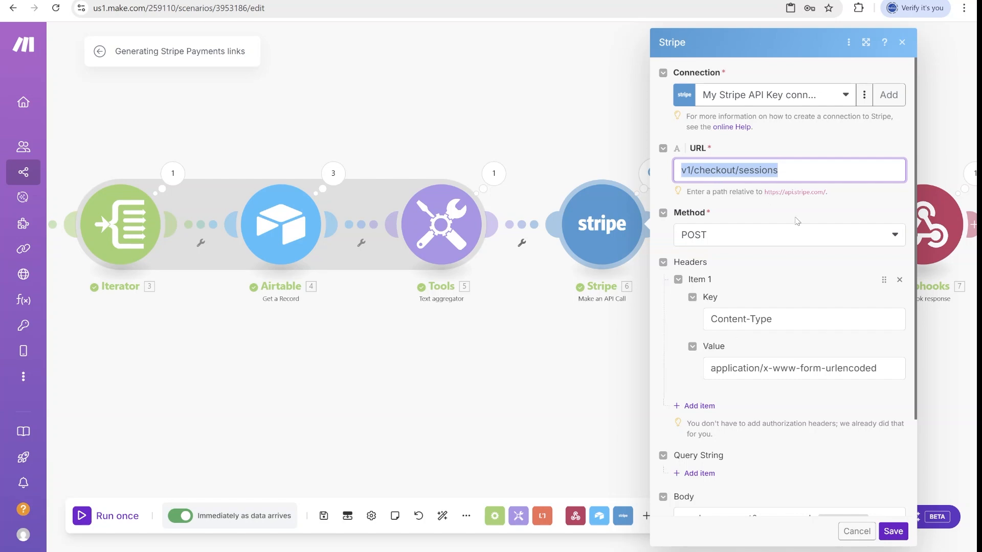
{"action": "scroll", "coordinate": [806, 264], "scroll_direction": "down", "scroll_amount": 2}
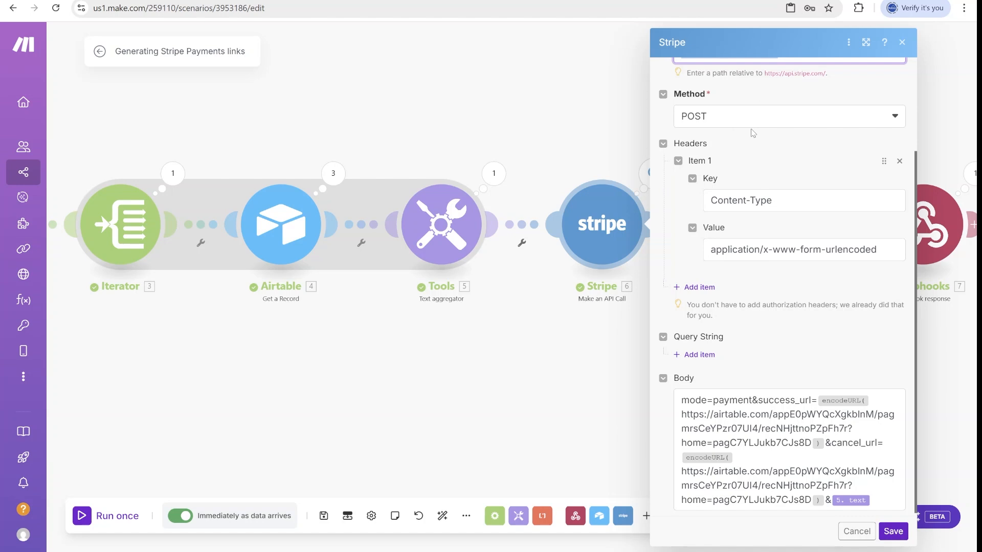
{"action": "scroll", "coordinate": [754, 134], "scroll_direction": "down", "scroll_amount": 1}
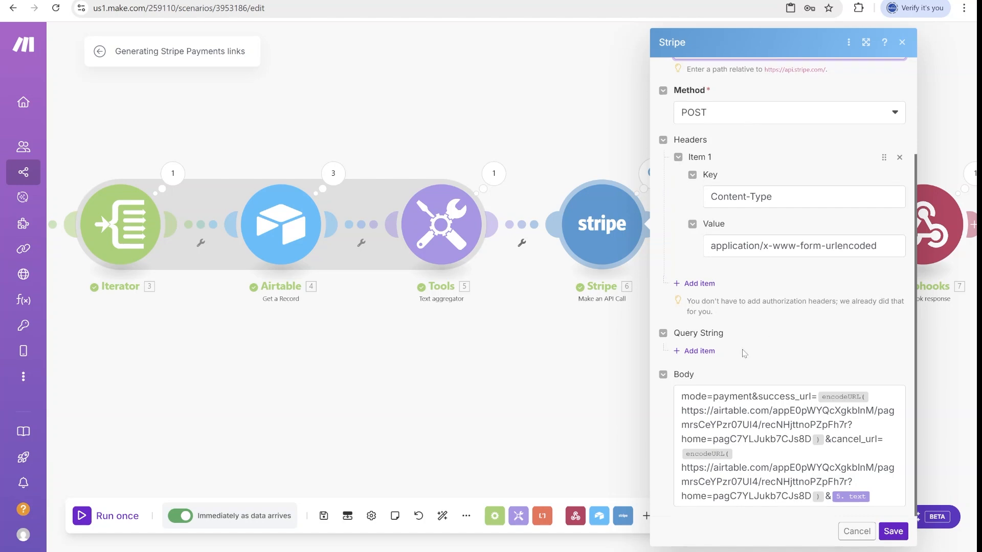
{"action": "left_click", "coordinate": [731, 452]}
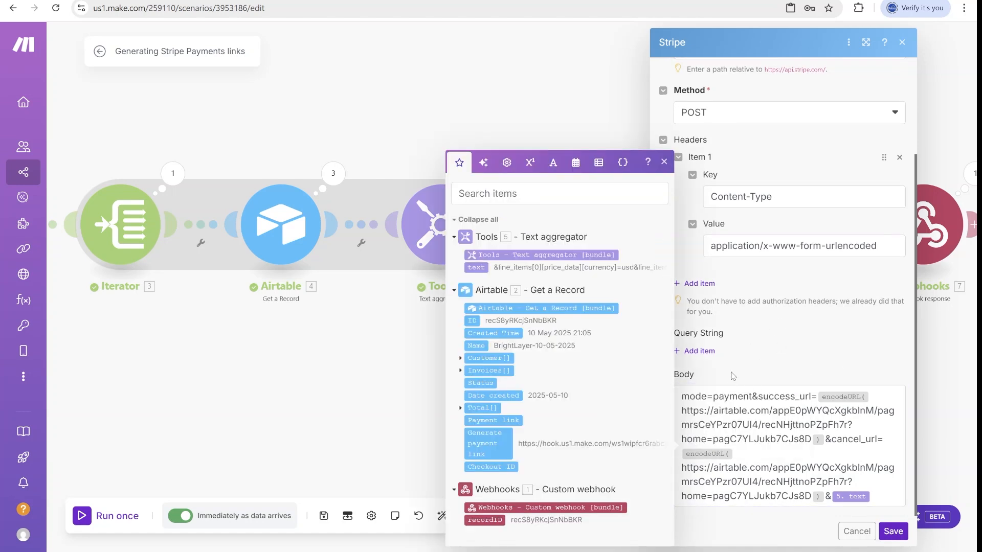
{"action": "left_click", "coordinate": [756, 404]}
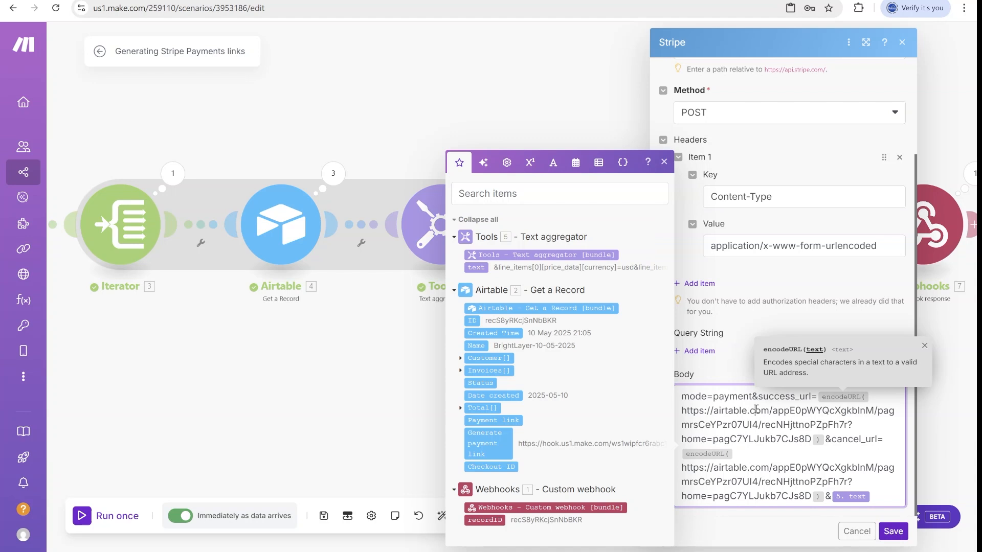
{"action": "left_click", "coordinate": [666, 162]}
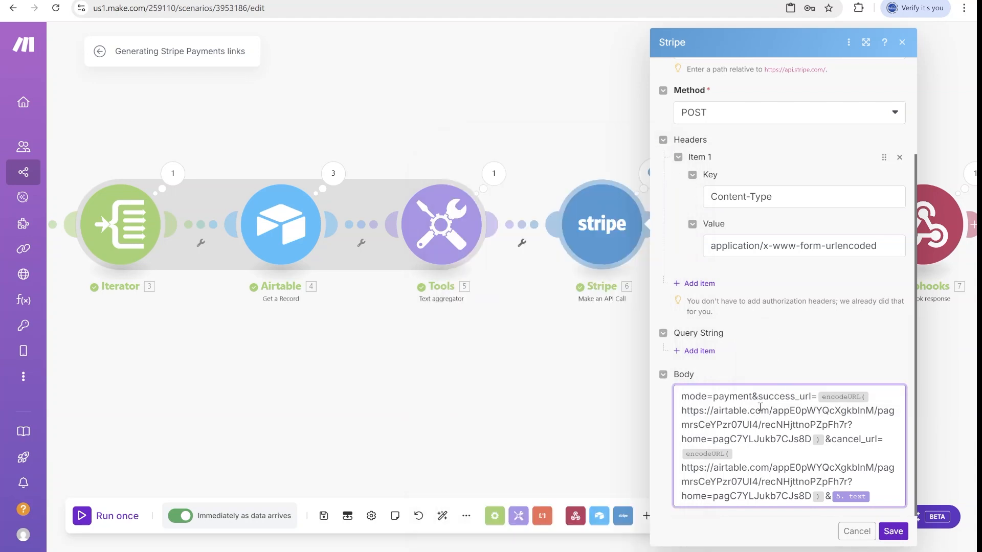
{"action": "left_click_drag", "start_coordinate": [749, 398], "coordinate": [682, 398]}
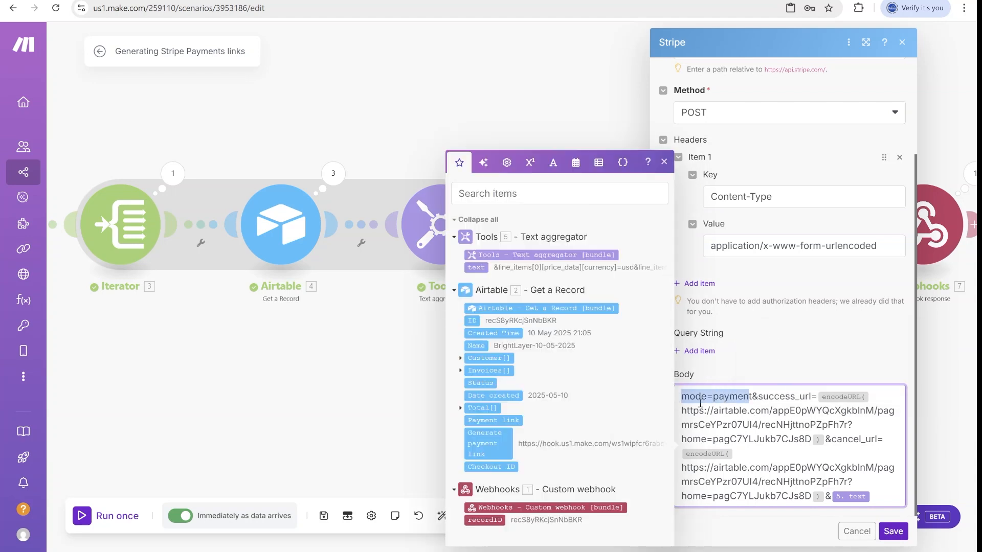
{"action": "left_click_drag", "start_coordinate": [760, 397], "coordinate": [827, 439]}
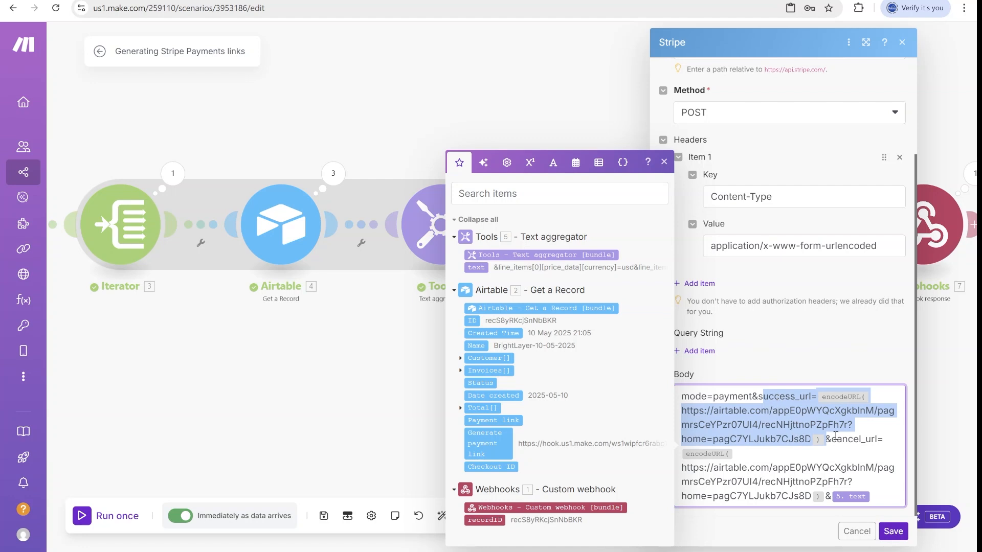
{"action": "left_click_drag", "start_coordinate": [831, 440], "coordinate": [820, 497]}
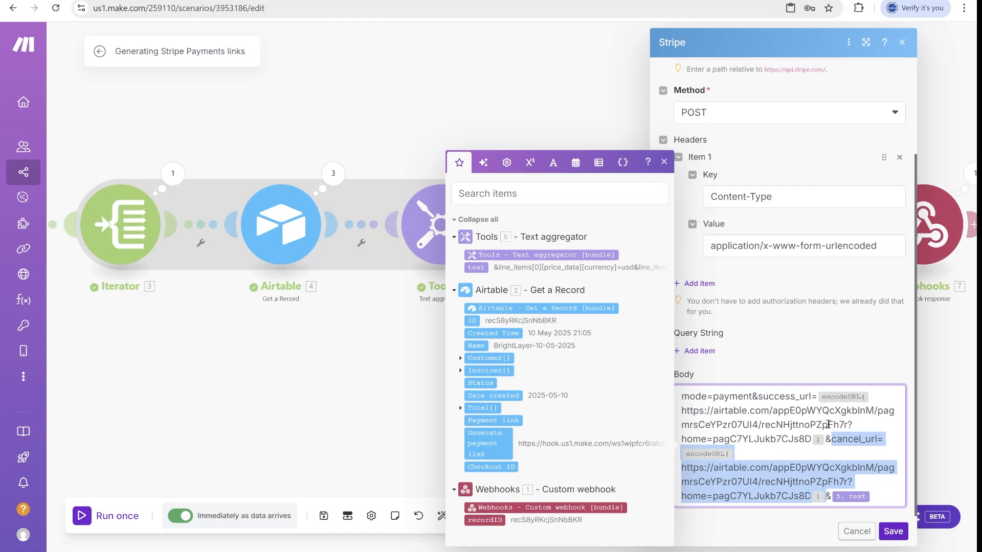
{"action": "left_click", "coordinate": [846, 467]}
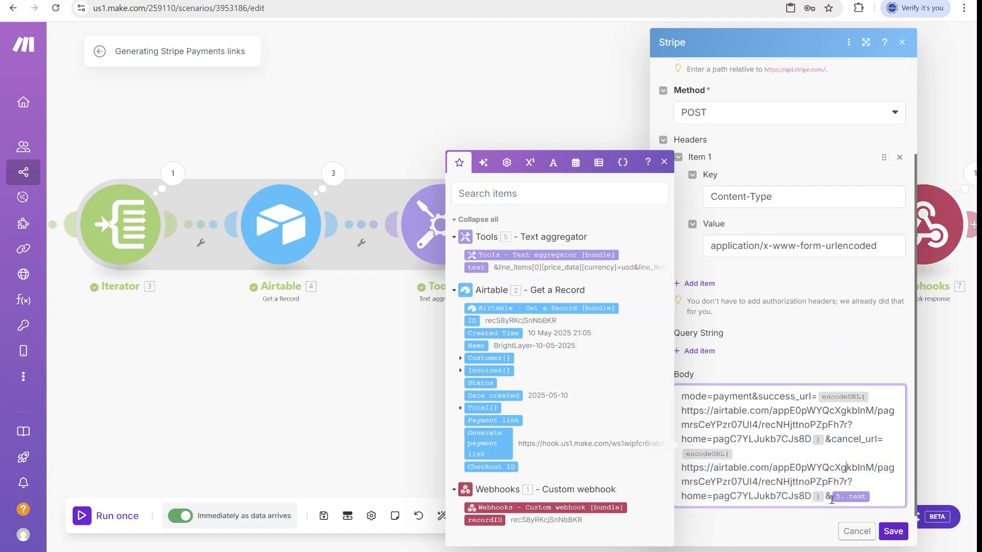
{"action": "left_click_drag", "start_coordinate": [832, 499], "coordinate": [884, 498]}
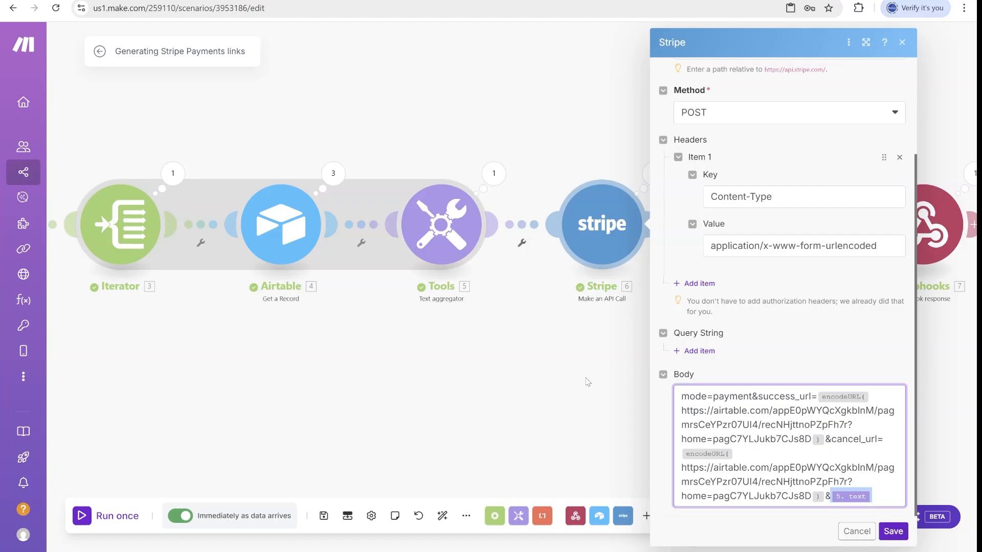
{"action": "key", "text": "Escape"}
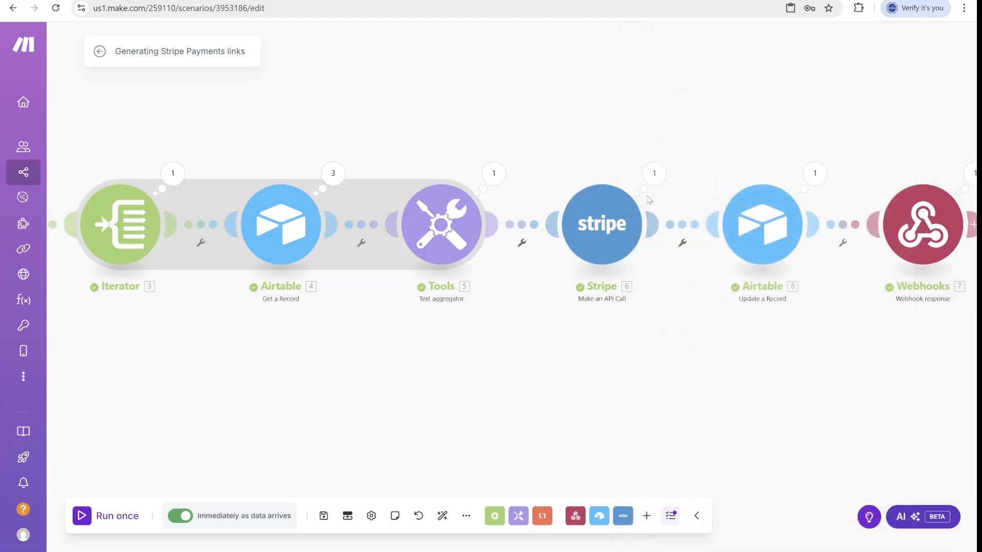
Check the Text aggregator's & separator, cancel, and show its Operation 1 bundles.
{"action": "left_click", "coordinate": [455, 225]}
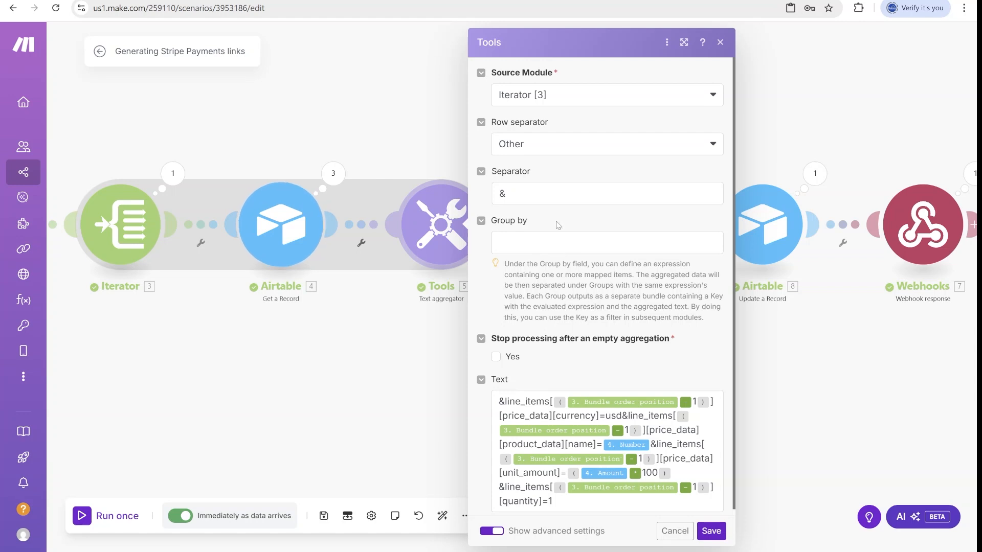
{"action": "left_click_drag", "start_coordinate": [528, 195], "coordinate": [445, 197]}
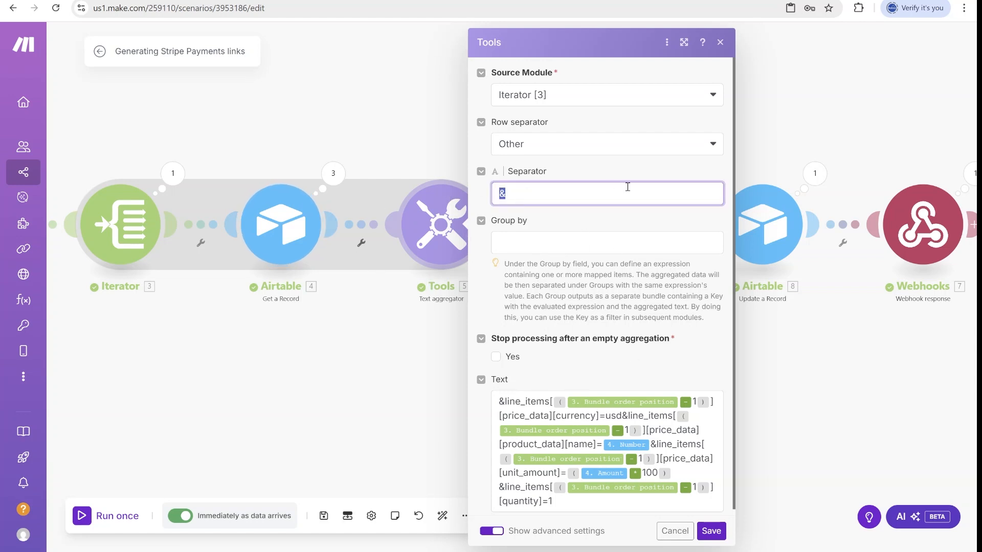
{"action": "left_click", "coordinate": [674, 531]}
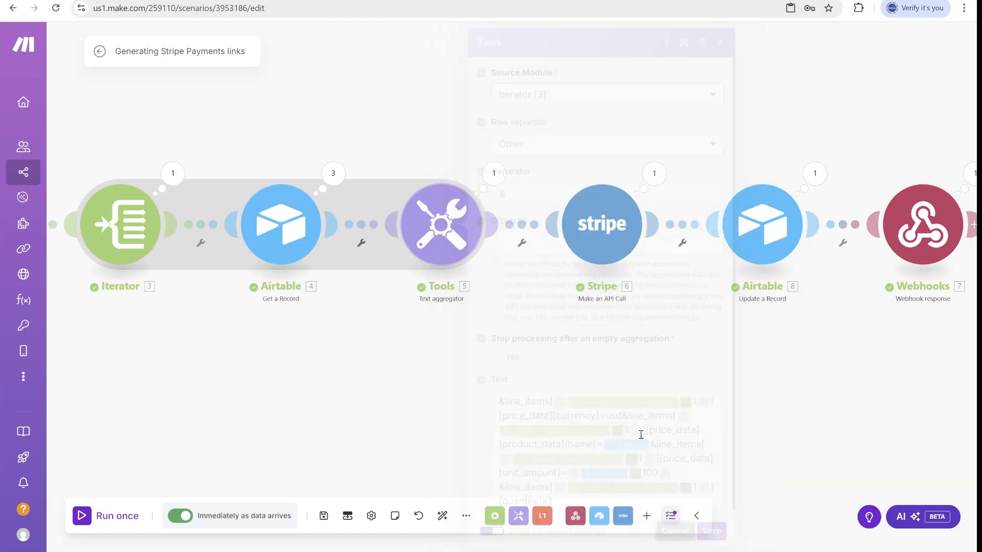
{"action": "left_click", "coordinate": [494, 173]}
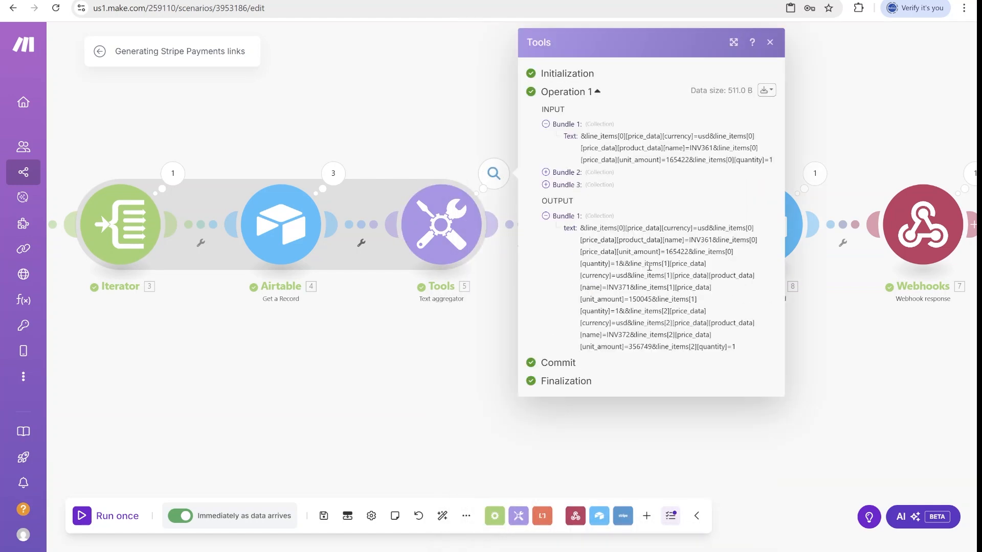
Mark the first two line items, save the aggregator unchanged, and highlight the combined line_items text.
{"action": "left_click_drag", "start_coordinate": [624, 228], "coordinate": [587, 228]}
{"action": "left_click_drag", "start_coordinate": [625, 264], "coordinate": [673, 264]}
{"action": "left_click", "coordinate": [450, 235]}
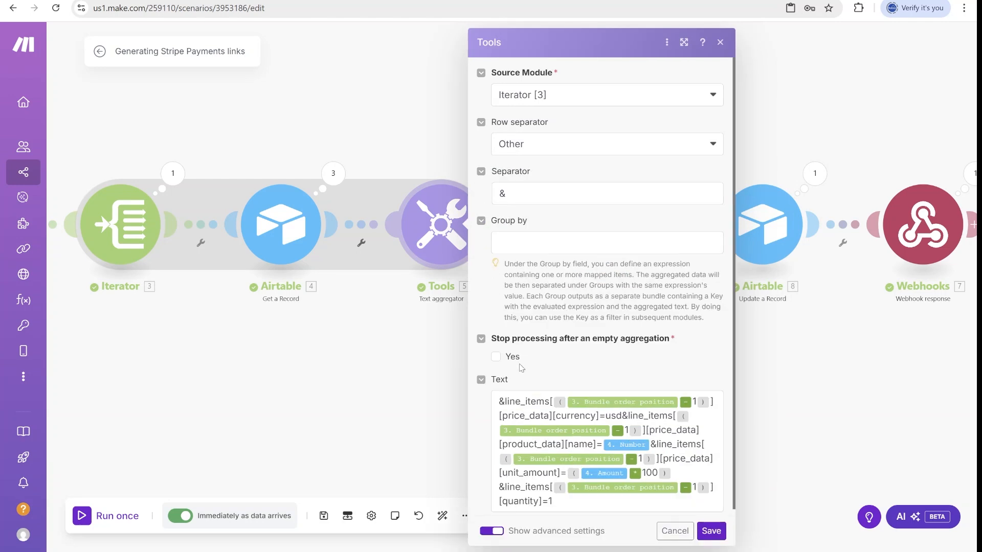
{"action": "left_click", "coordinate": [503, 402]}
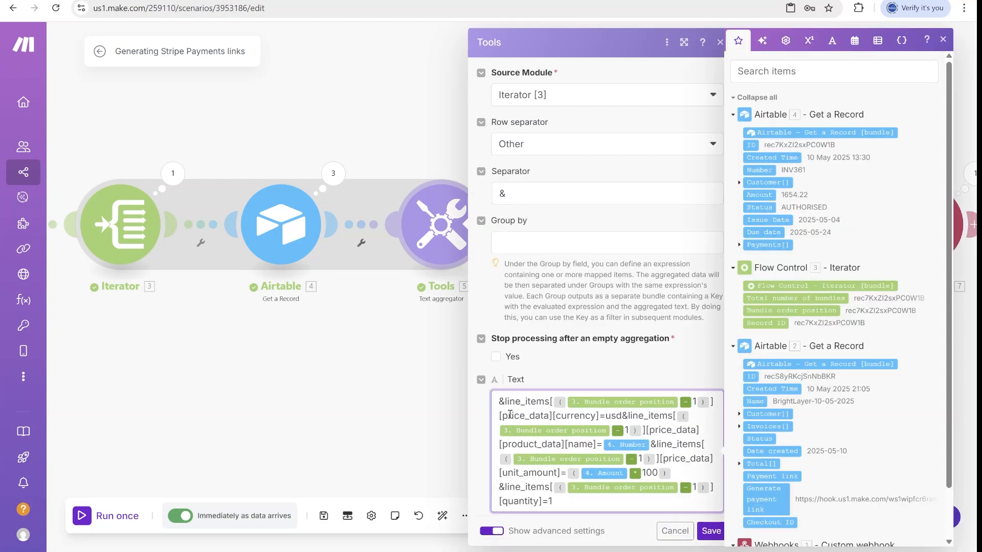
{"action": "left_click", "coordinate": [711, 531]}
{"action": "left_click", "coordinate": [493, 173]}
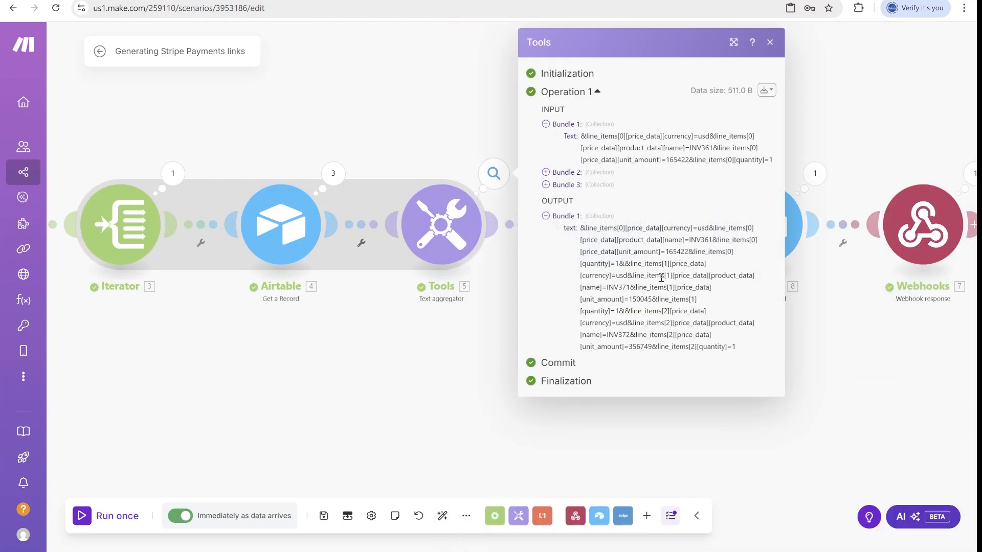
{"action": "left_click_drag", "start_coordinate": [623, 263], "coordinate": [730, 357]}
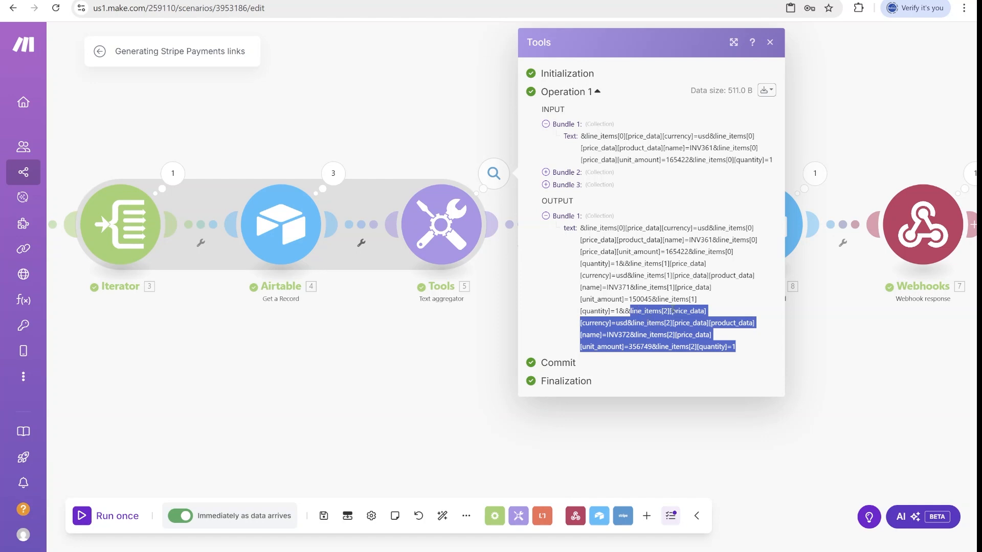
Point out the usd currency, invoice INV372, unit amount 356749 and quantity=1 in the output.
{"action": "double_click", "coordinate": [621, 324]}
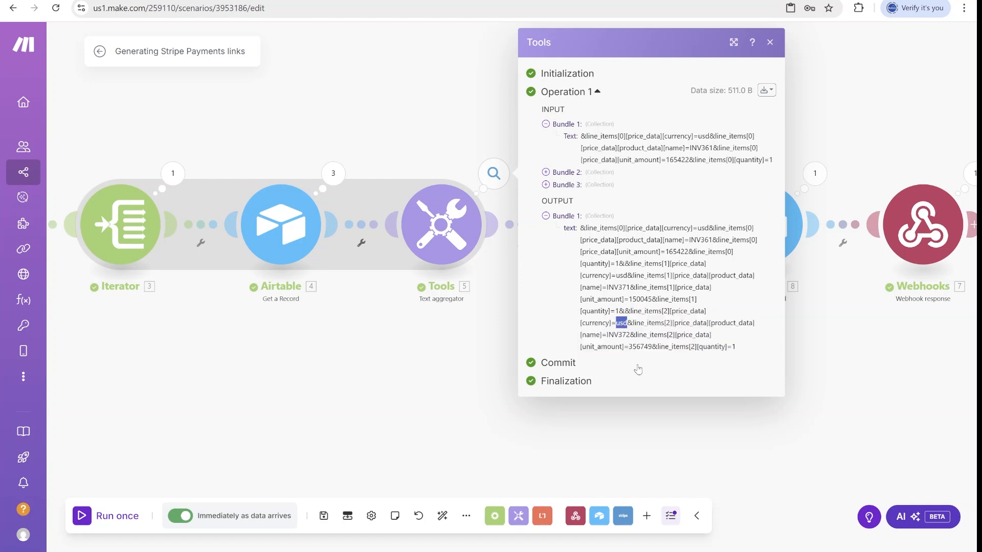
{"action": "left_click_drag", "start_coordinate": [605, 336], "coordinate": [631, 336]}
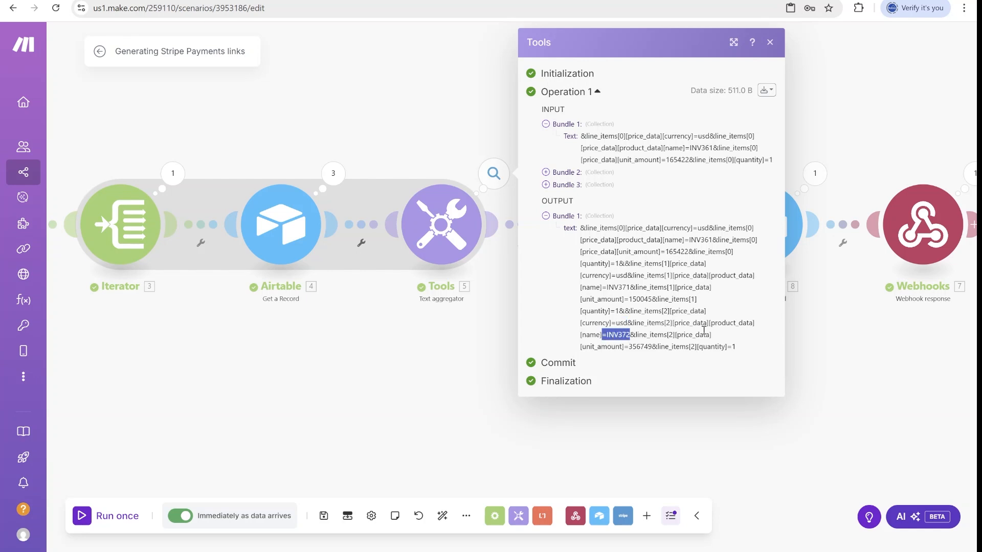
{"action": "double_click", "coordinate": [639, 347]}
{"action": "left_click_drag", "start_coordinate": [629, 347], "coordinate": [645, 347]}
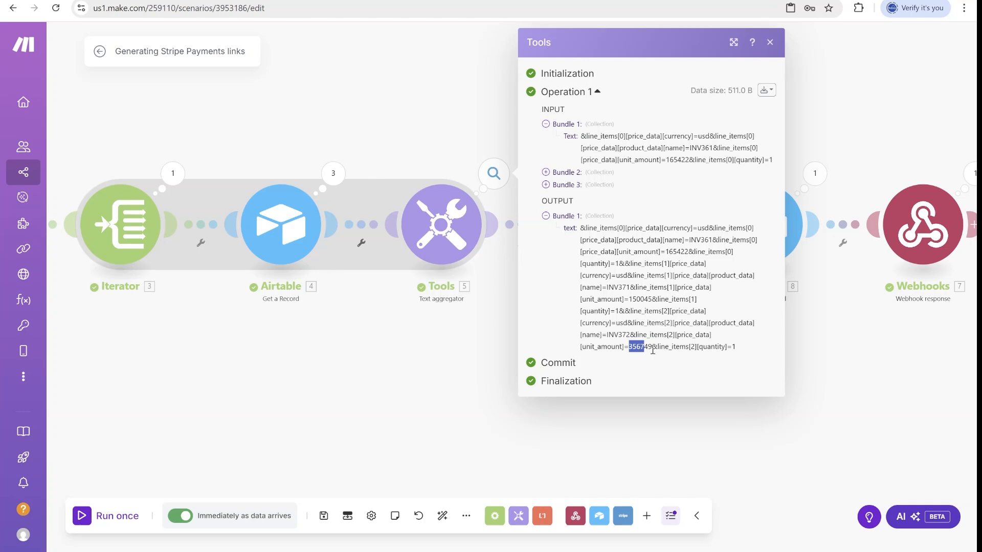
{"action": "left_click_drag", "start_coordinate": [652, 347], "coordinate": [629, 351]}
{"action": "left_click_drag", "start_coordinate": [694, 348], "coordinate": [739, 349]}
{"action": "left_click", "coordinate": [485, 332]}
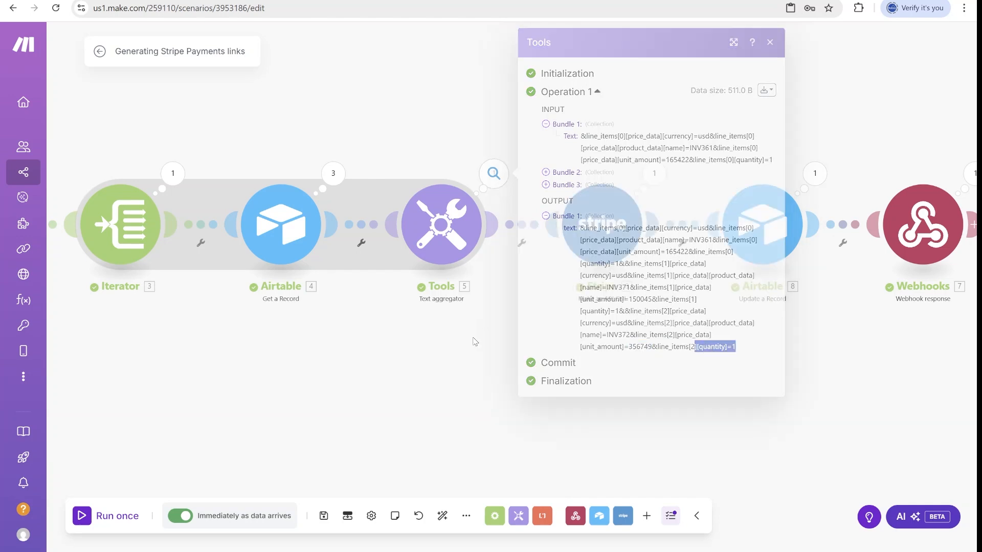
Reopen the aggregator settings and show the Iterator's bundles, highlighting Bundle 1's record ID.
{"action": "left_click", "coordinate": [450, 249]}
{"action": "scroll", "coordinate": [610, 323], "scroll_direction": "down", "scroll_amount": 1}
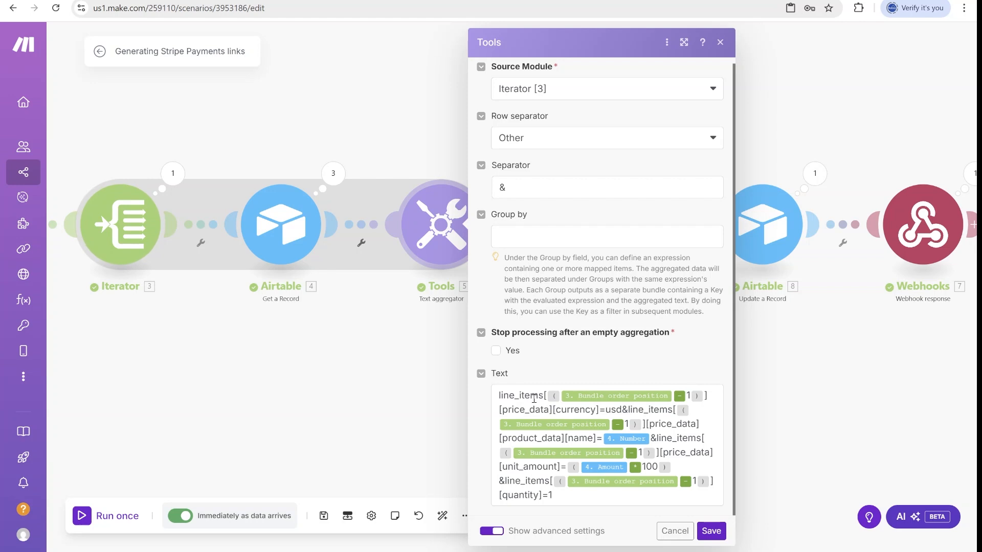
{"action": "left_click", "coordinate": [173, 178]}
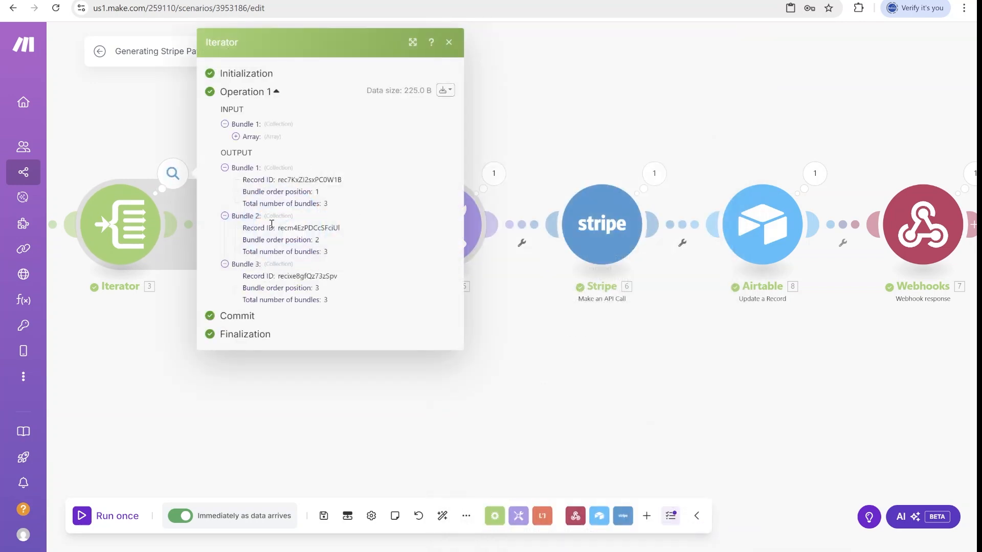
{"action": "left_click_drag", "start_coordinate": [254, 181], "coordinate": [294, 196]}
Walk through the template's line_items index expression, Bundle order position minus 1, and the math and general functions.
{"action": "left_click", "coordinate": [330, 192]}
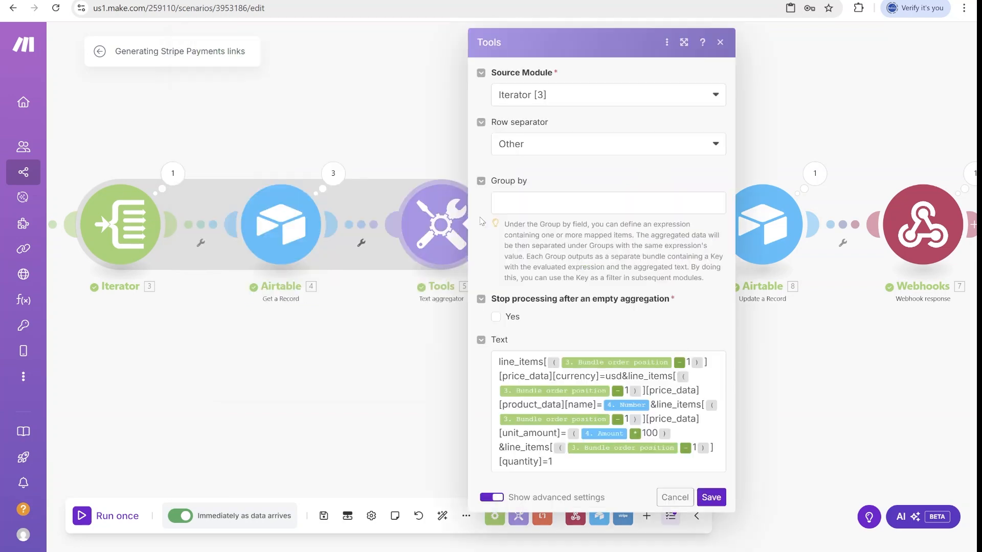
{"action": "left_click", "coordinate": [481, 222]}
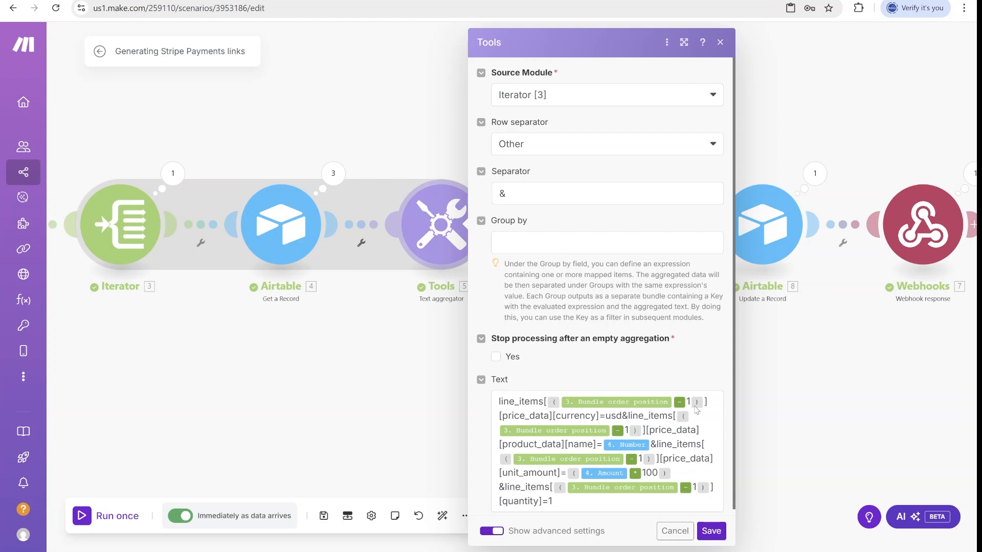
{"action": "left_click", "coordinate": [697, 409]}
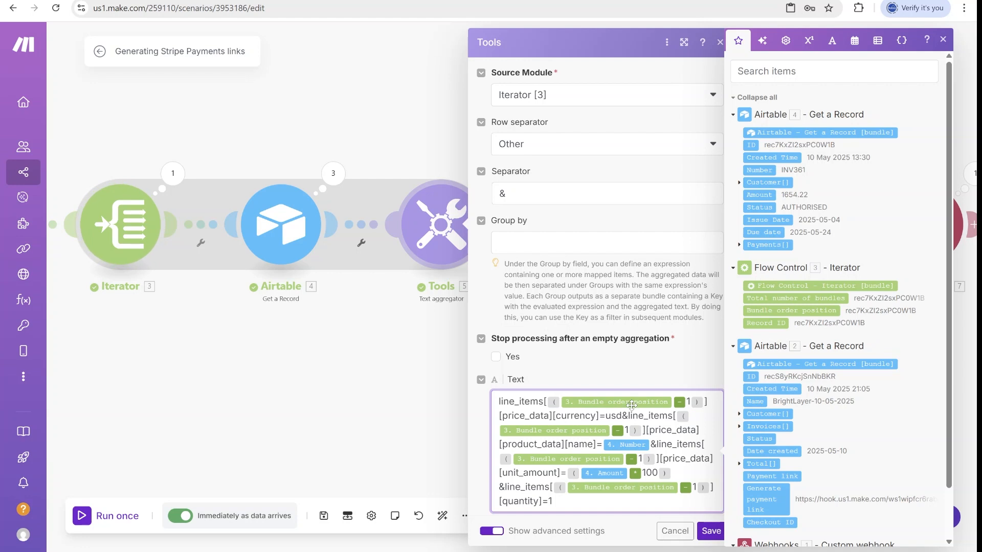
{"action": "left_click_drag", "start_coordinate": [707, 401], "coordinate": [543, 401]}
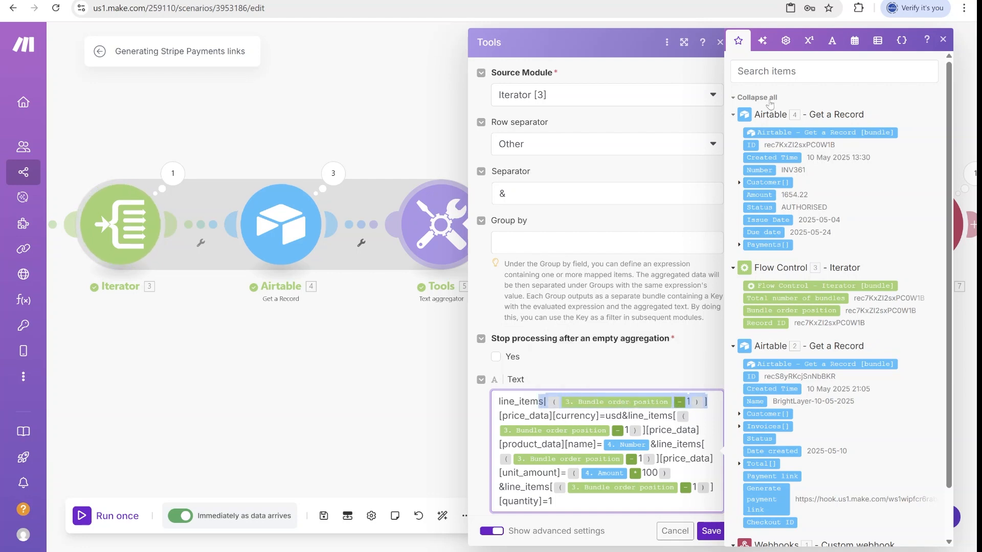
{"action": "left_click", "coordinate": [809, 40]}
{"action": "left_click", "coordinate": [787, 379]}
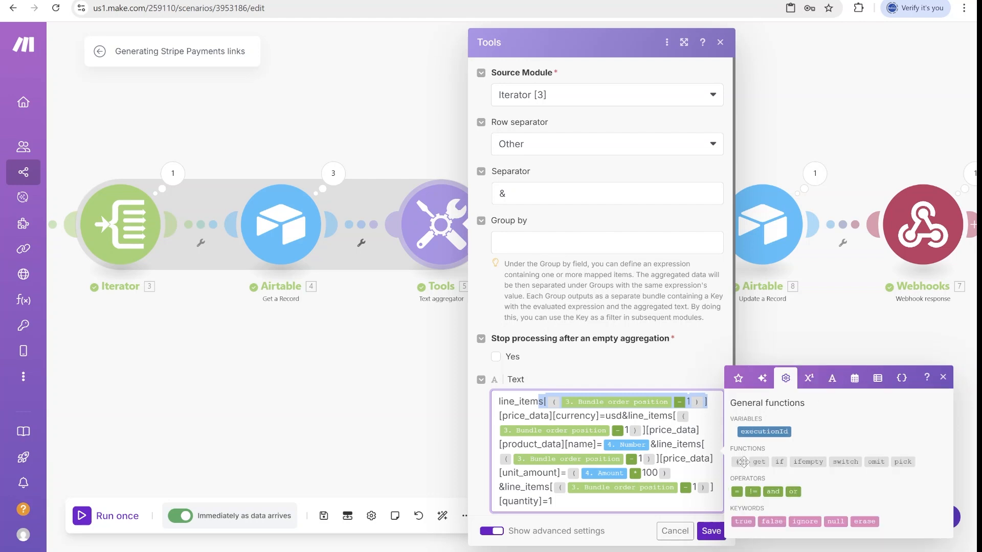
{"action": "left_click", "coordinate": [556, 402]}
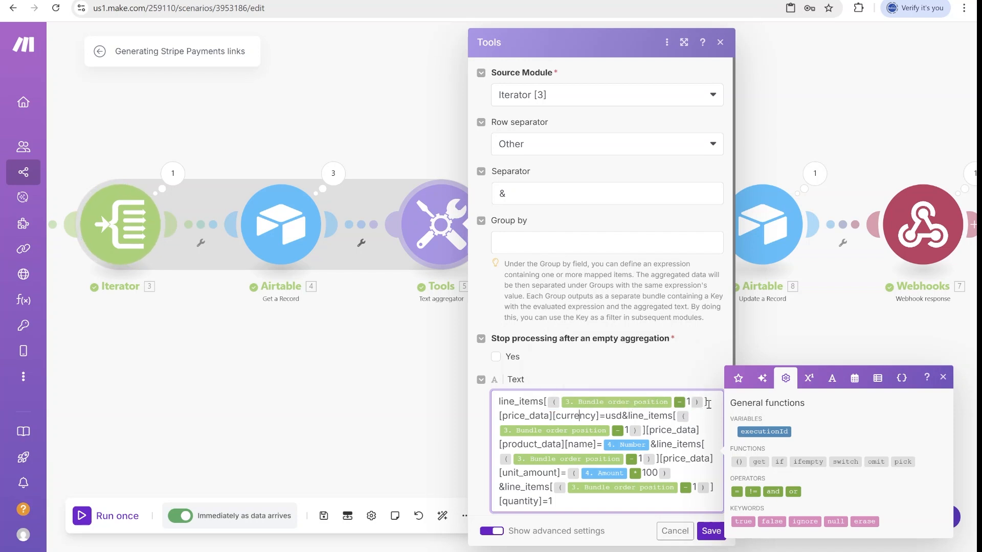
{"action": "left_click_drag", "start_coordinate": [705, 403], "coordinate": [545, 403]}
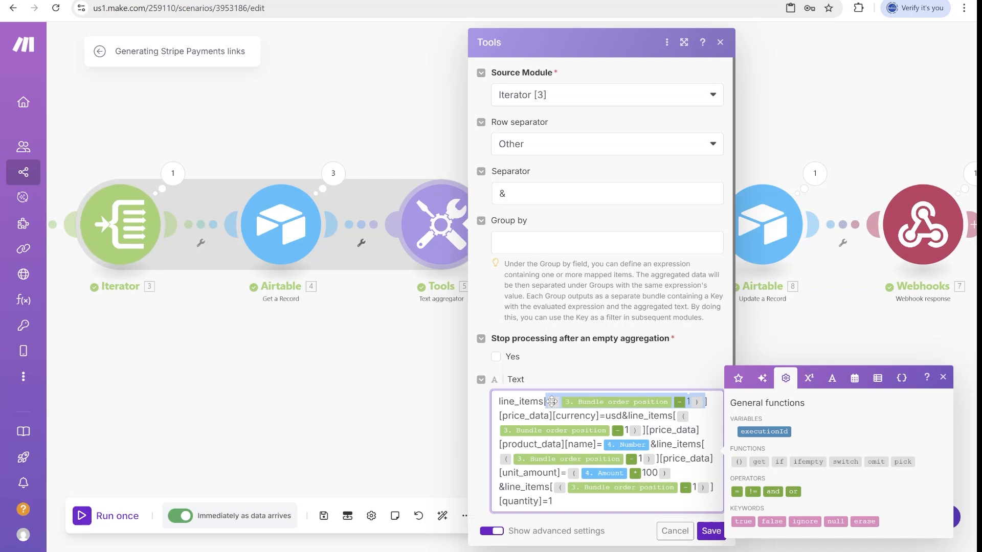
{"action": "left_click", "coordinate": [664, 420]}
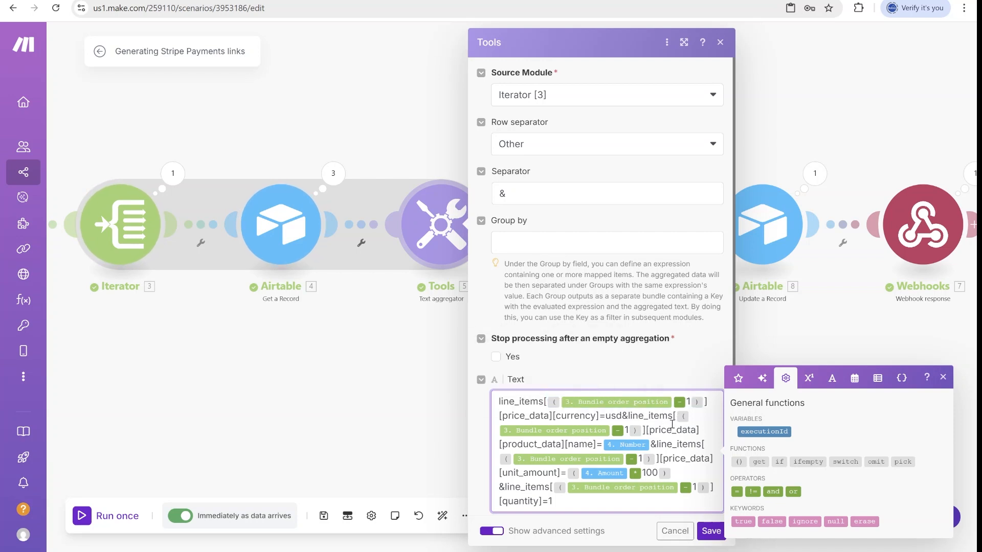
Point out usd currency, the Amount times 100 expression and & separator, then save unchanged.
{"action": "double_click", "coordinate": [612, 415]}
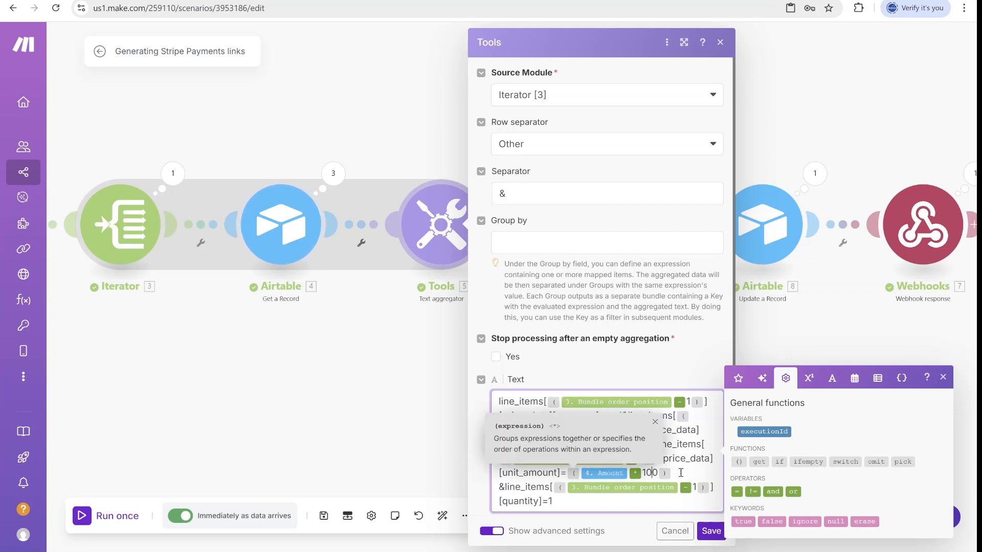
{"action": "left_click_drag", "start_coordinate": [681, 474], "coordinate": [571, 473]}
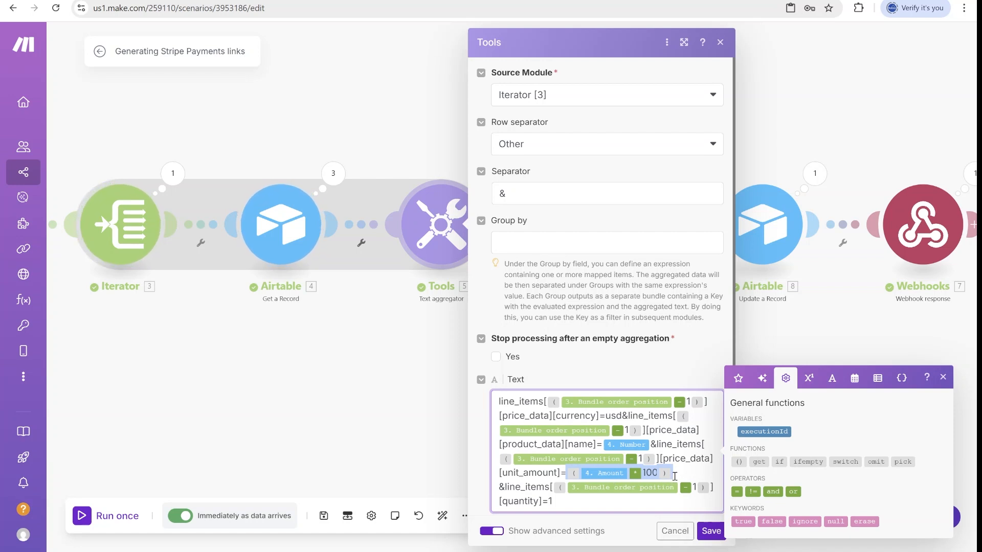
{"action": "left_click", "coordinate": [653, 475]}
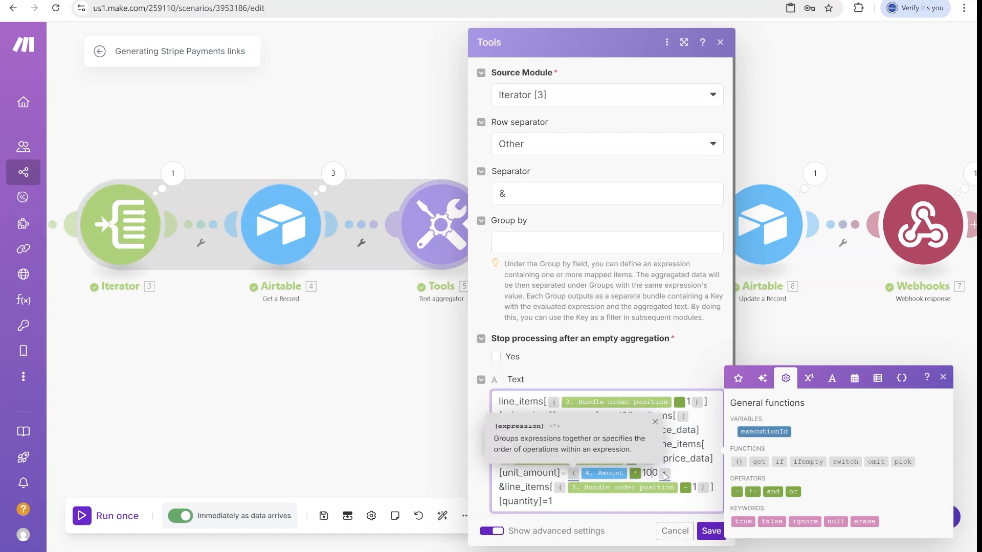
{"action": "double_click", "coordinate": [649, 474]}
{"action": "left_click_drag", "start_coordinate": [521, 481], "coordinate": [485, 485]}
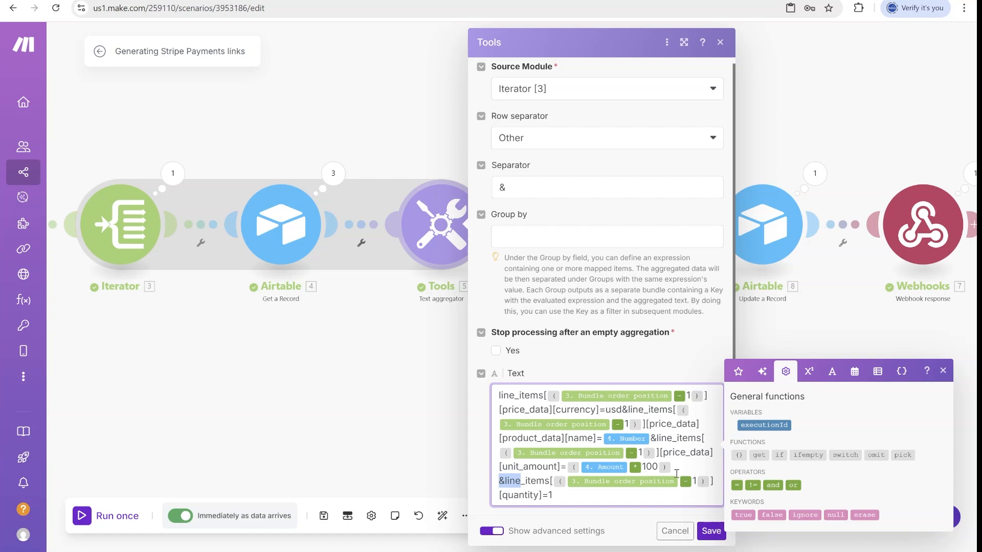
{"action": "left_click", "coordinate": [557, 496]}
{"action": "left_click", "coordinate": [716, 532]}
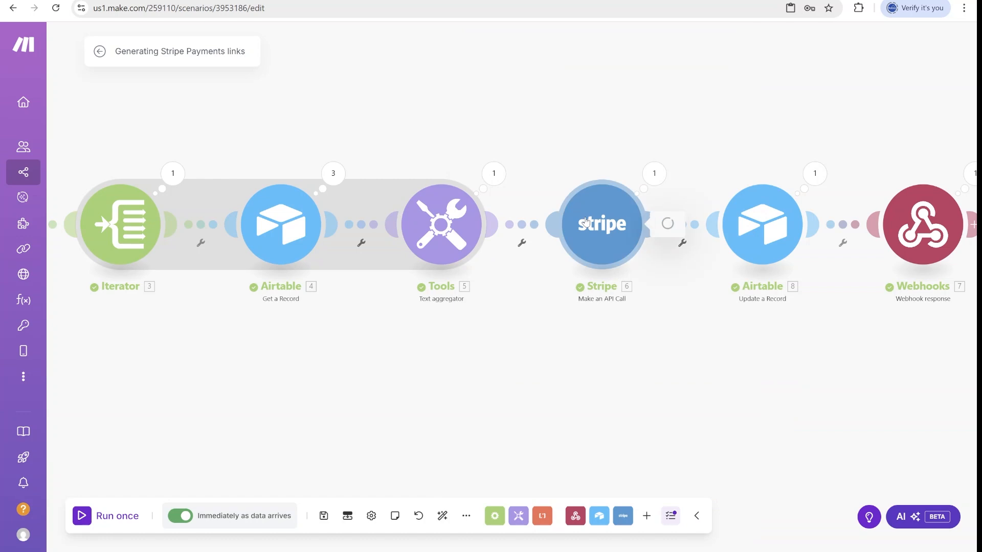
Review the Stripe API call and Airtable Update a Record settings, including the Checkout ID mapping.
{"action": "left_click", "coordinate": [666, 223]}
{"action": "scroll", "coordinate": [775, 435], "scroll_direction": "down", "scroll_amount": 3}
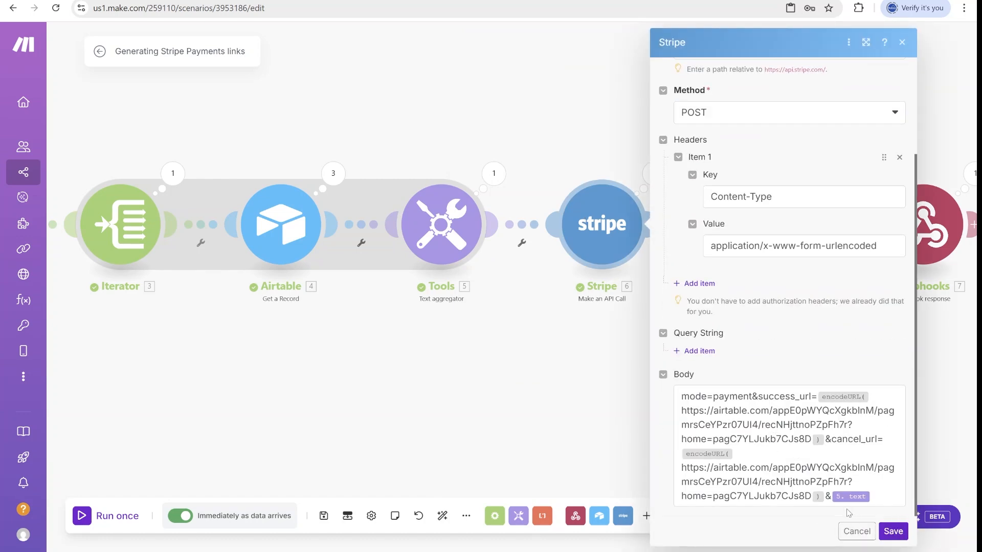
{"action": "left_click", "coordinate": [894, 532]}
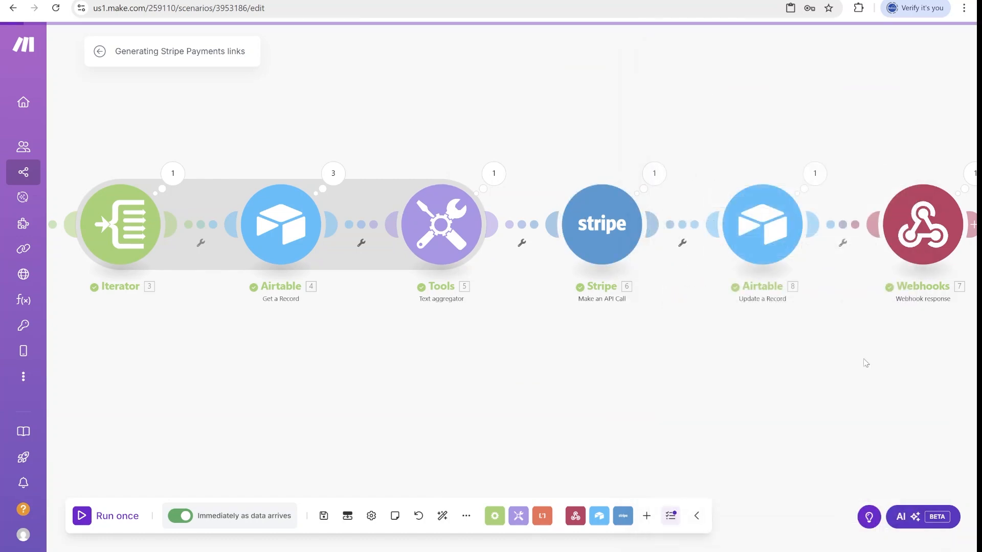
{"action": "left_click", "coordinate": [597, 235]}
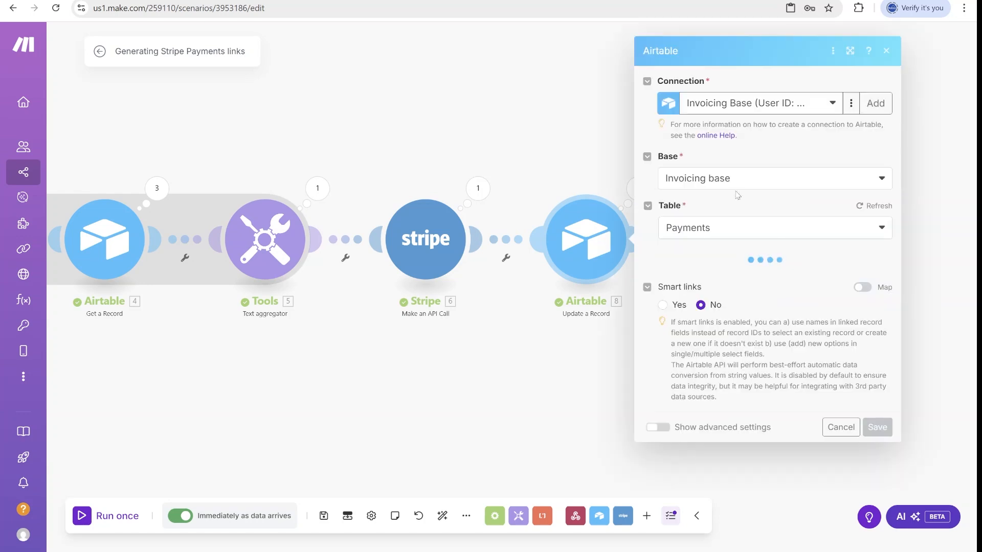
{"action": "scroll", "coordinate": [812, 375], "scroll_direction": "down", "scroll_amount": 5}
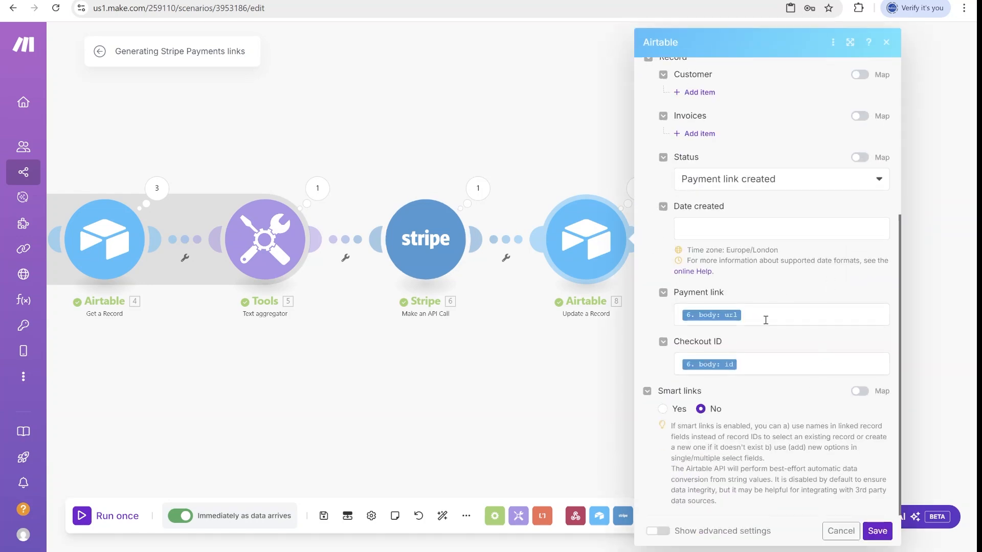
{"action": "left_click", "coordinate": [762, 373]}
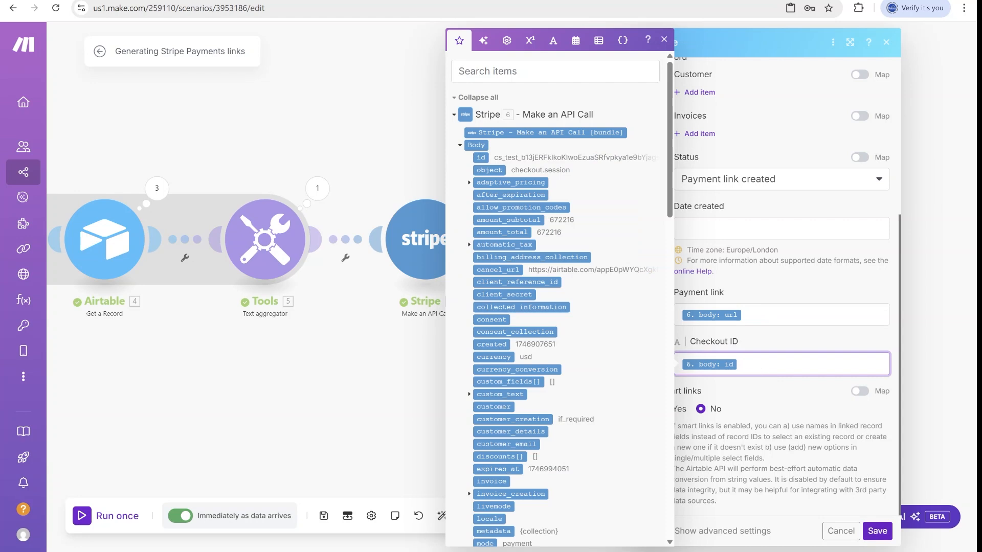
{"action": "left_click", "coordinate": [877, 531]}
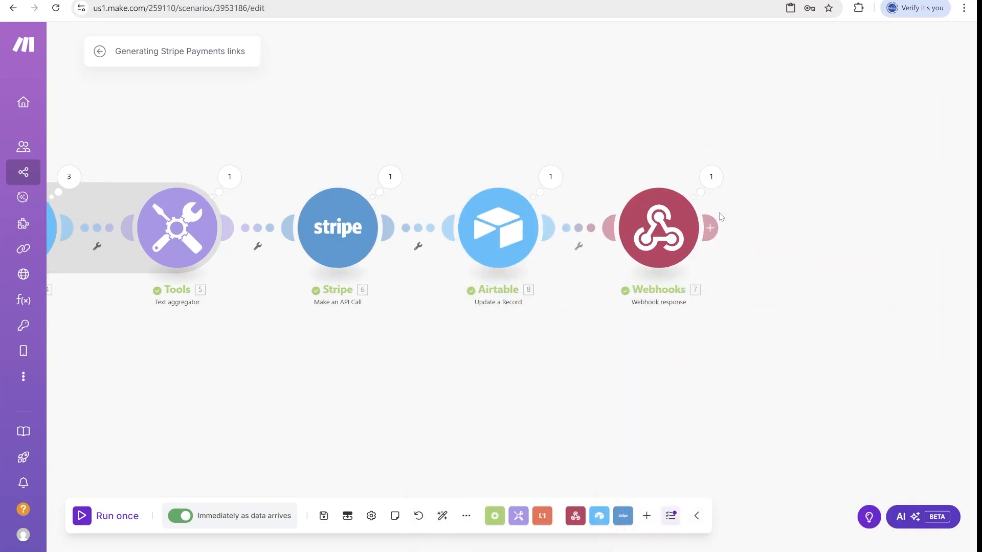
Keep the webhook response at status 307 with a Location header mapped to the Stripe url, then save.
{"action": "left_click", "coordinate": [711, 176]}
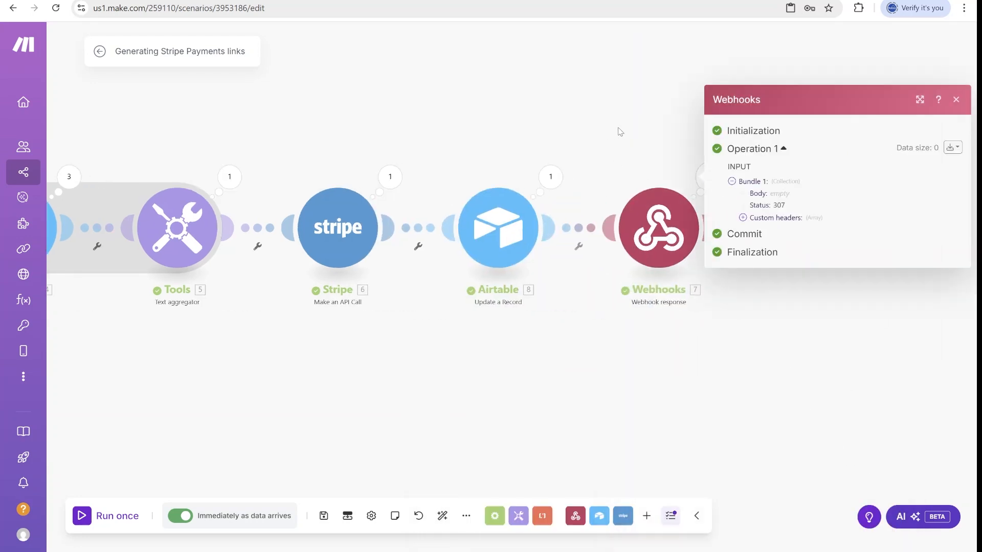
{"action": "left_click", "coordinate": [672, 247]}
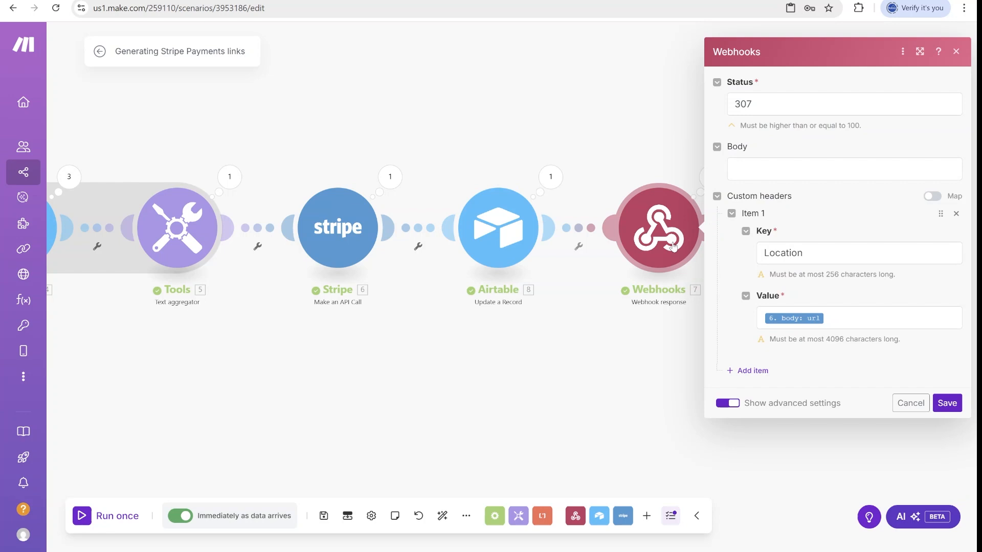
{"action": "double_click", "coordinate": [766, 104]}
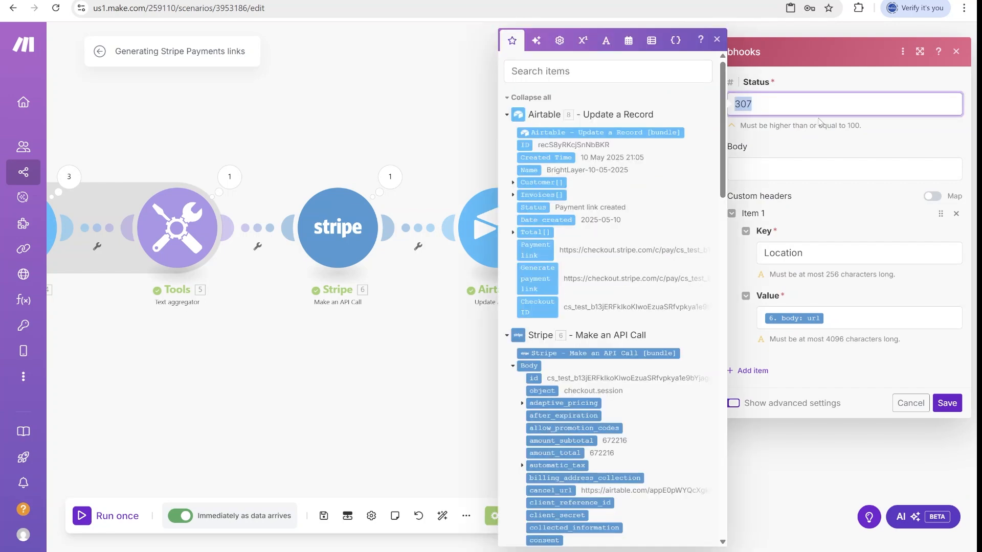
{"action": "left_click", "coordinate": [857, 90]}
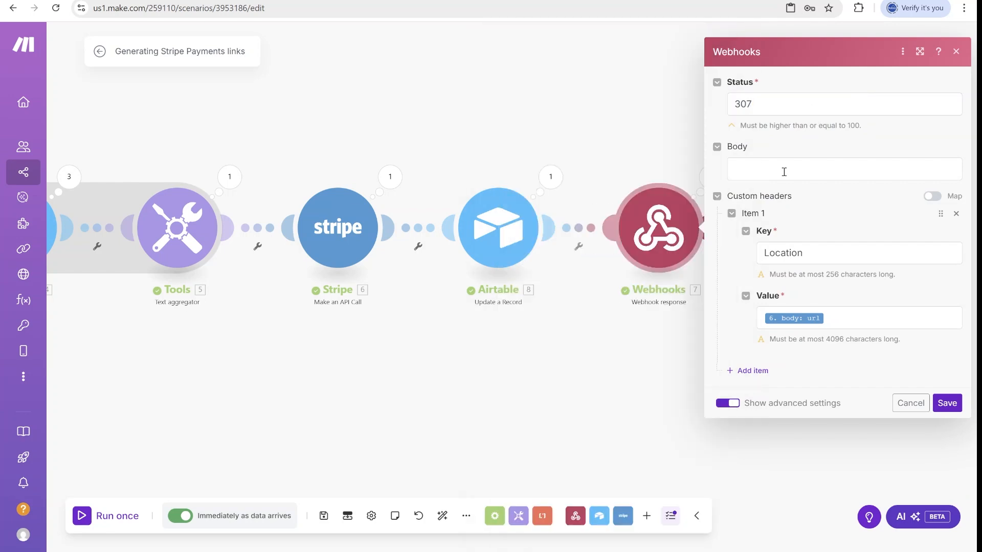
{"action": "double_click", "coordinate": [815, 263]}
{"action": "left_click", "coordinate": [858, 319]}
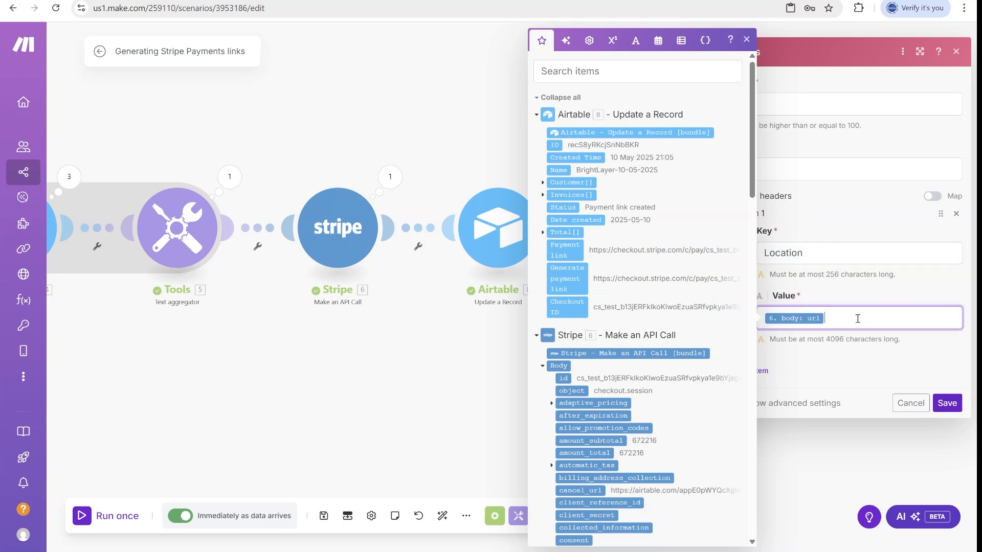
{"action": "scroll", "coordinate": [605, 210], "scroll_direction": "down", "scroll_amount": 15}
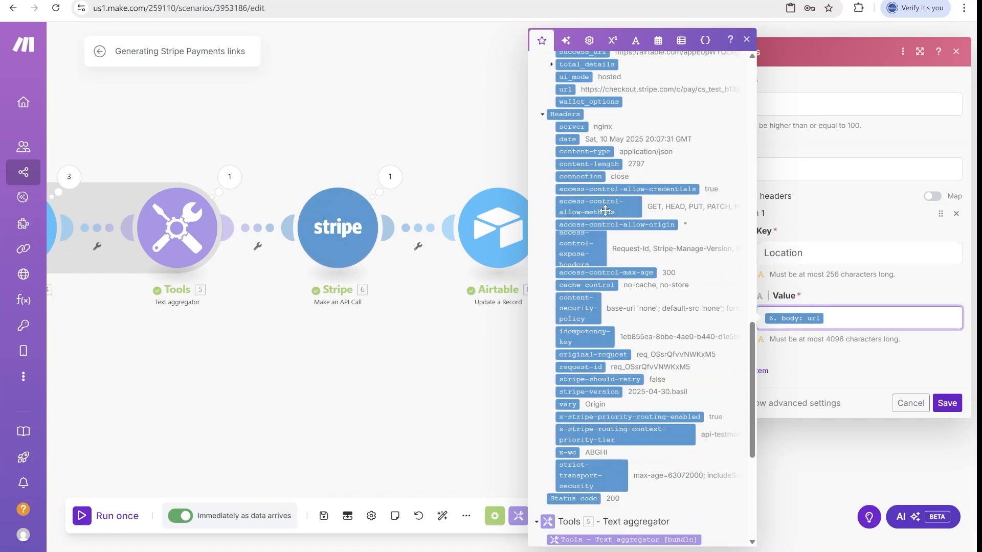
{"action": "left_click", "coordinate": [947, 403]}
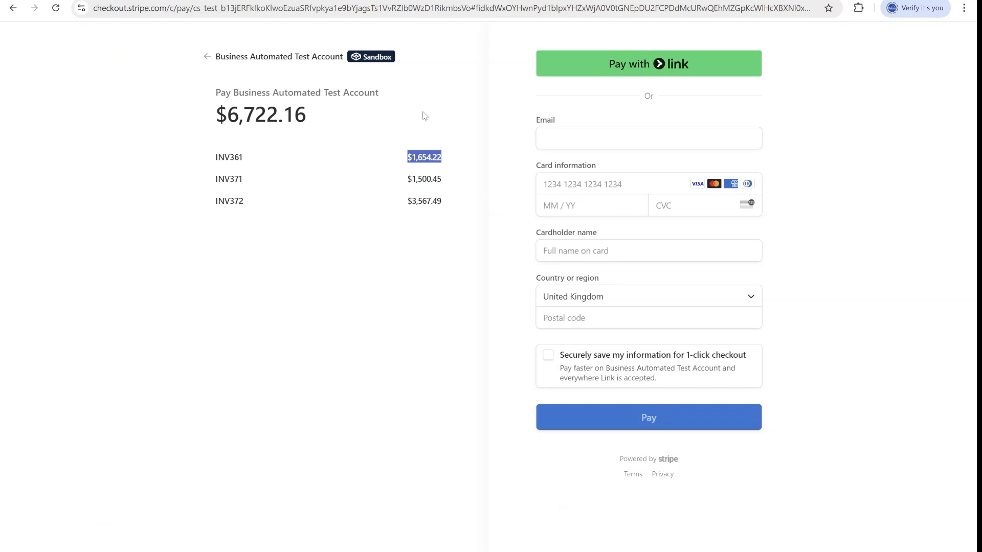
Check the $6,722.16 Stripe checkout page and the Airtable payment record, then return to Make.
{"action": "left_click", "coordinate": [205, 1]}
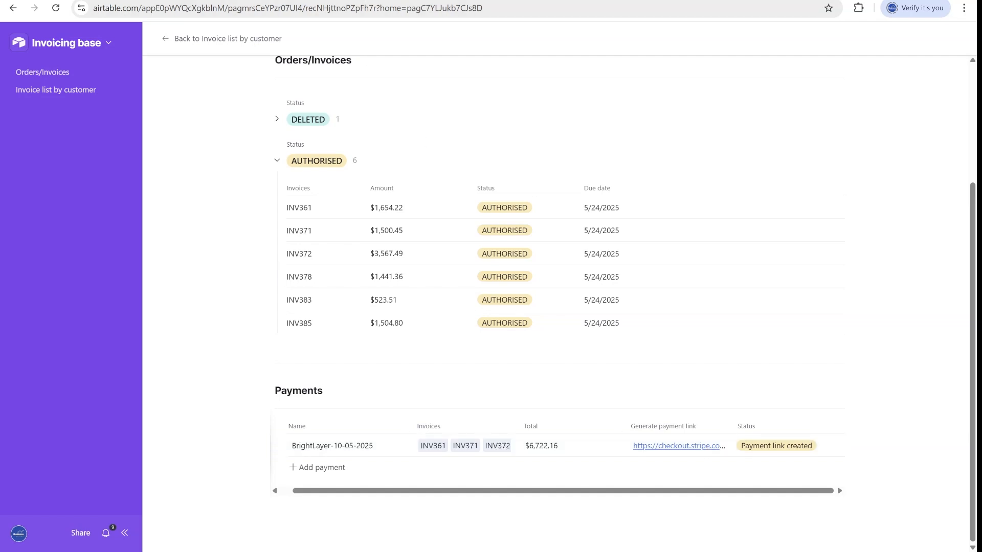
{"action": "left_click", "coordinate": [327, 1]}
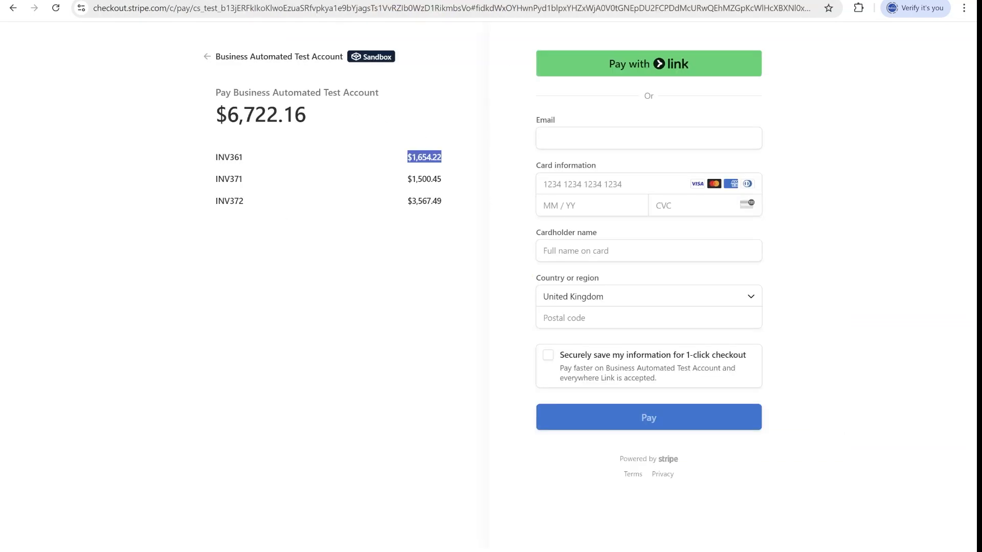
{"action": "left_click", "coordinate": [214, 1]}
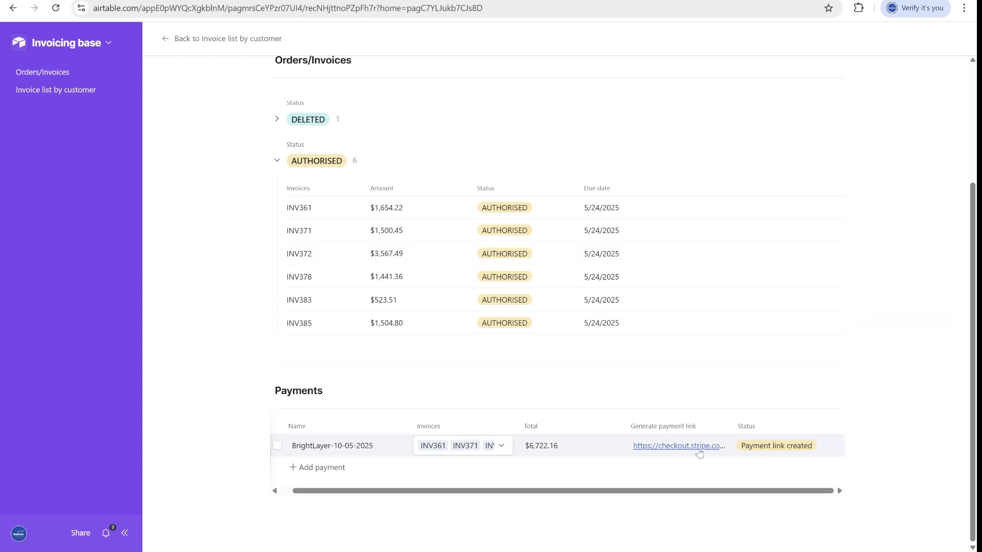
{"action": "left_click", "coordinate": [327, 1]}
{"action": "left_click", "coordinate": [440, 1]}
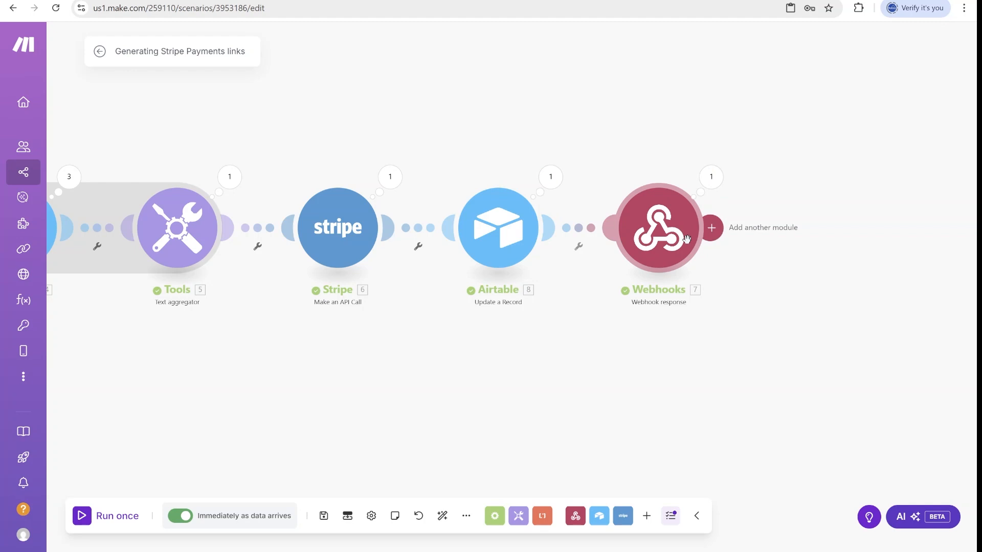
Save the Generating Stripe Payments links scenario and leave the editor.
{"action": "left_click_drag", "start_coordinate": [881, 222], "coordinate": [756, 191]}
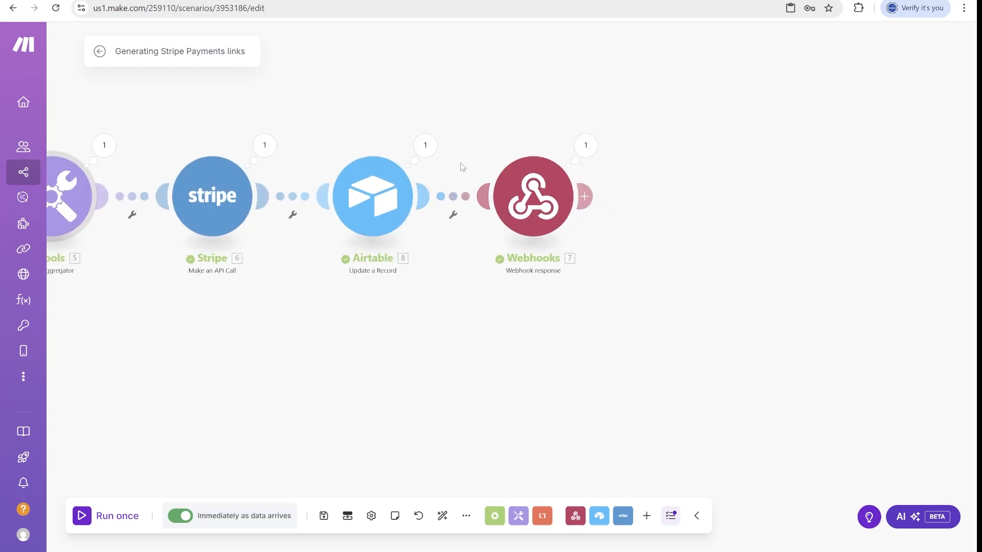
{"action": "scroll", "coordinate": [711, 186], "scroll_direction": "down", "scroll_amount": 2}
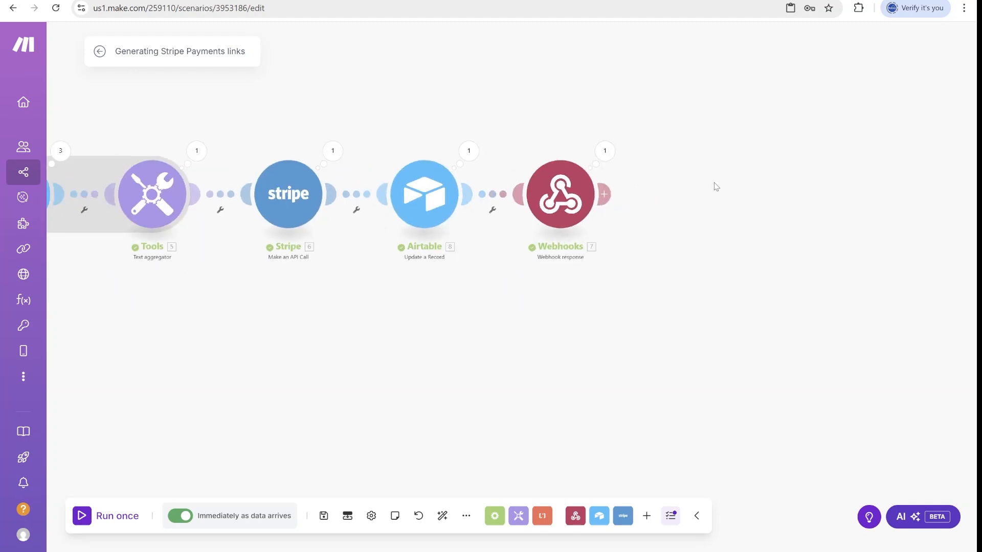
{"action": "scroll", "coordinate": [552, 358], "scroll_direction": "left", "scroll_amount": 4}
{"action": "left_click", "coordinate": [323, 516]}
{"action": "left_click", "coordinate": [101, 52]}
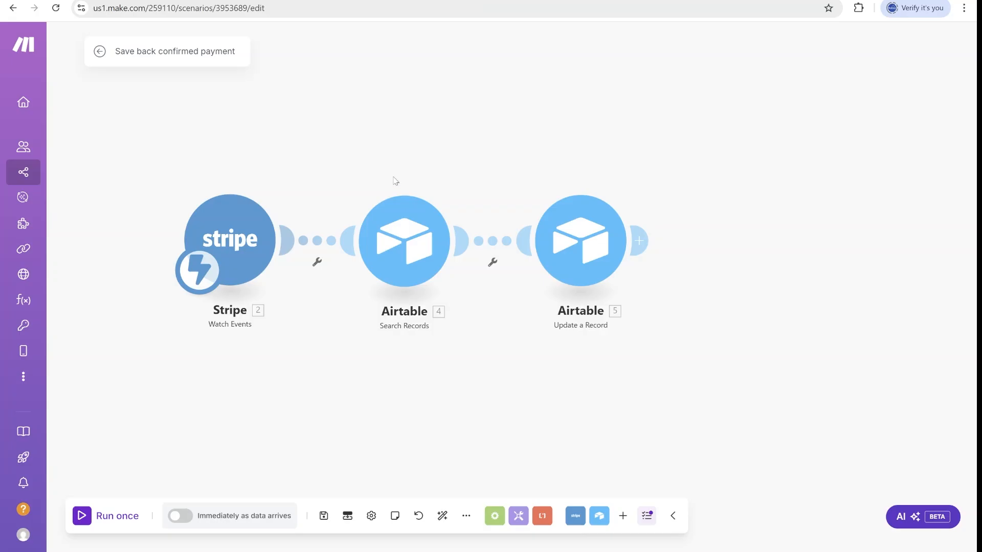
Add a Stripe Watch Events webhook for the Checkout group's Checkout Session completed event and save the trigger.
{"action": "scroll", "coordinate": [297, 166], "scroll_direction": "up", "scroll_amount": 1}
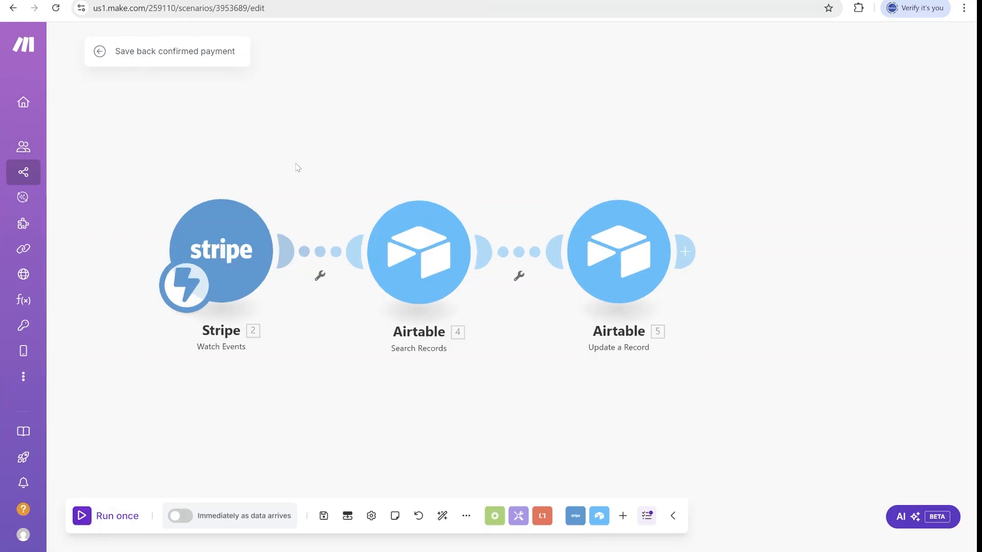
{"action": "left_click_drag", "start_coordinate": [346, 141], "coordinate": [425, 130]}
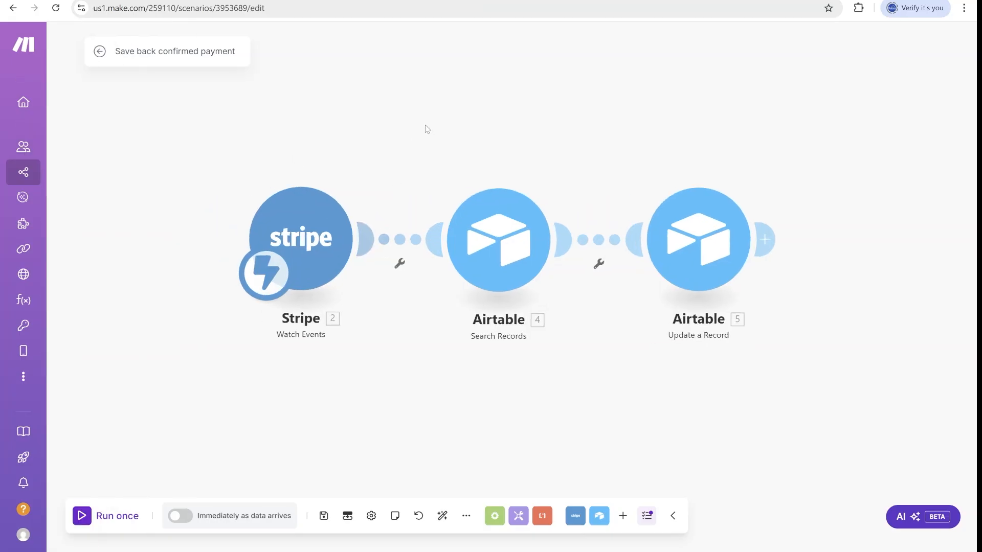
{"action": "left_click", "coordinate": [293, 246]}
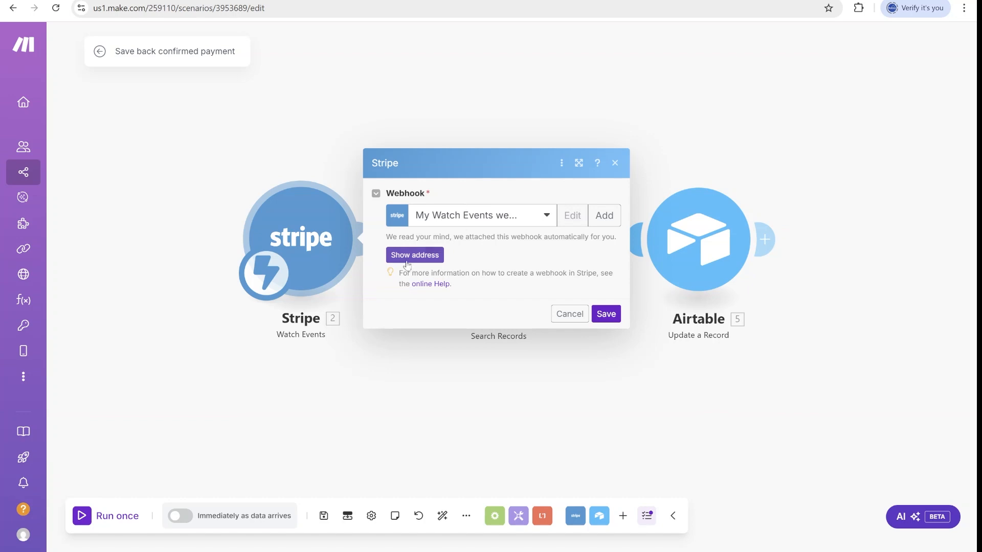
{"action": "left_click", "coordinate": [611, 217]}
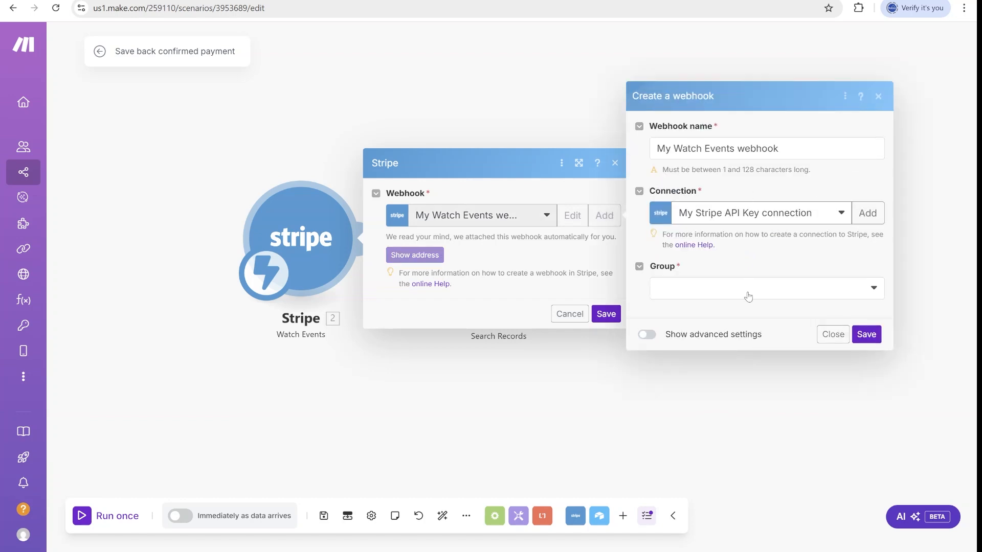
{"action": "left_click", "coordinate": [733, 292]}
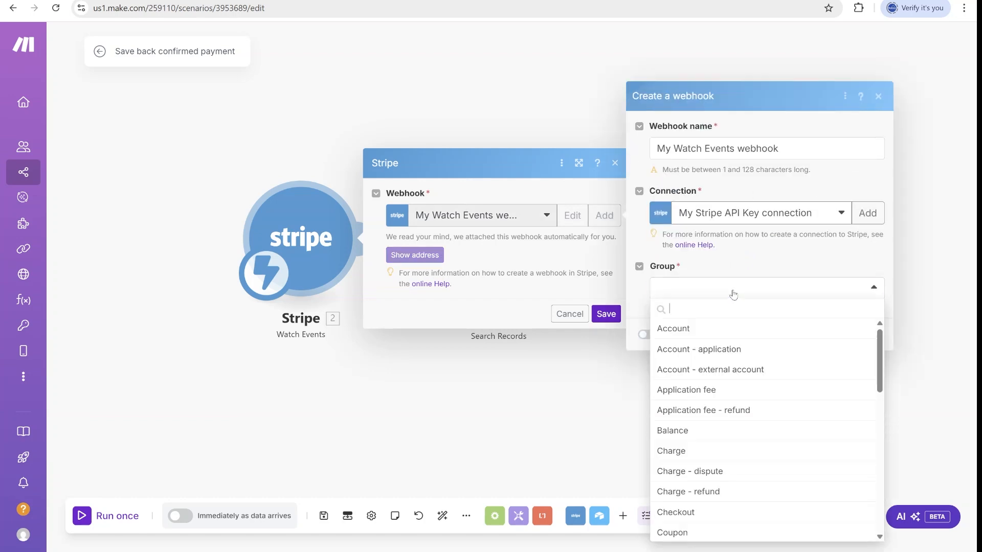
{"action": "type", "text": "check"}
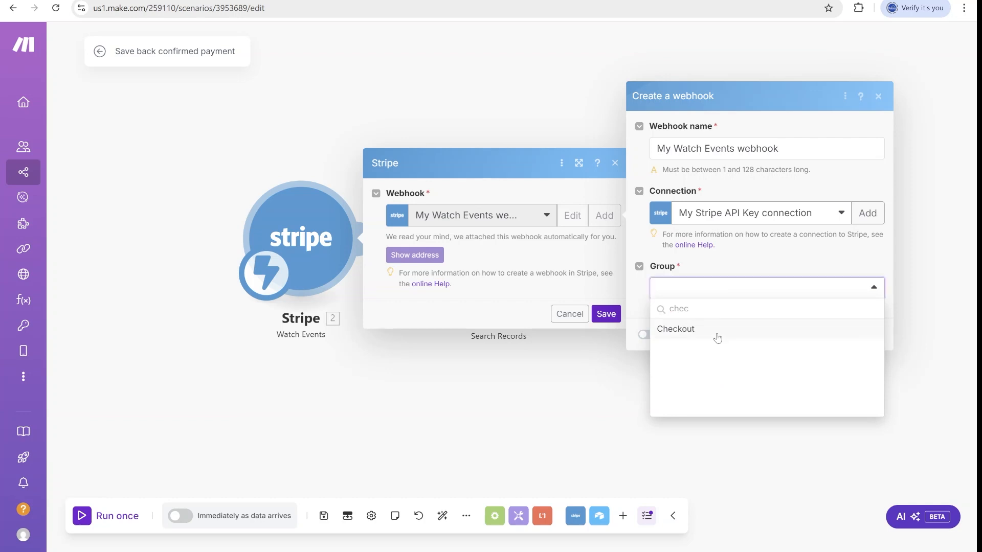
{"action": "left_click", "coordinate": [716, 337]}
{"action": "left_click", "coordinate": [769, 308]}
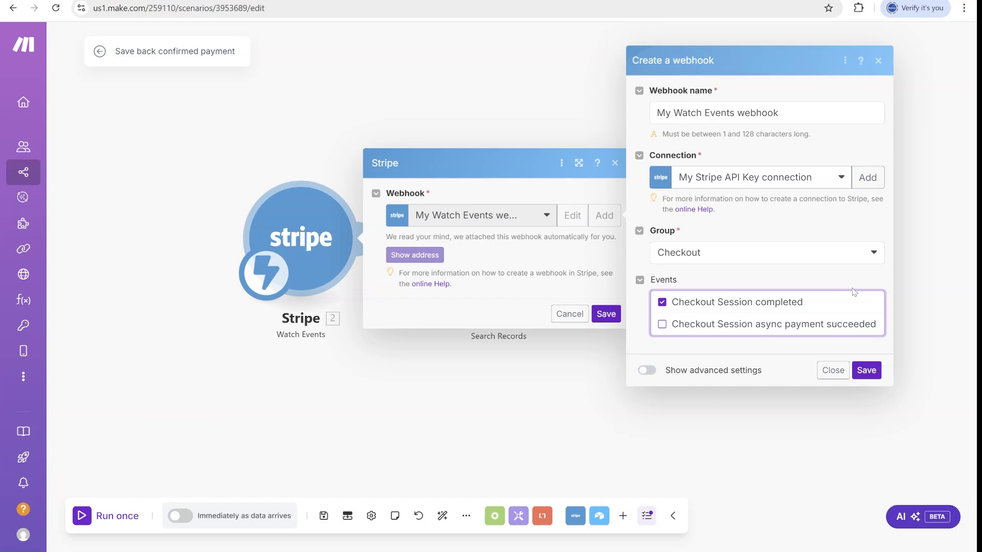
{"action": "left_click", "coordinate": [833, 370]}
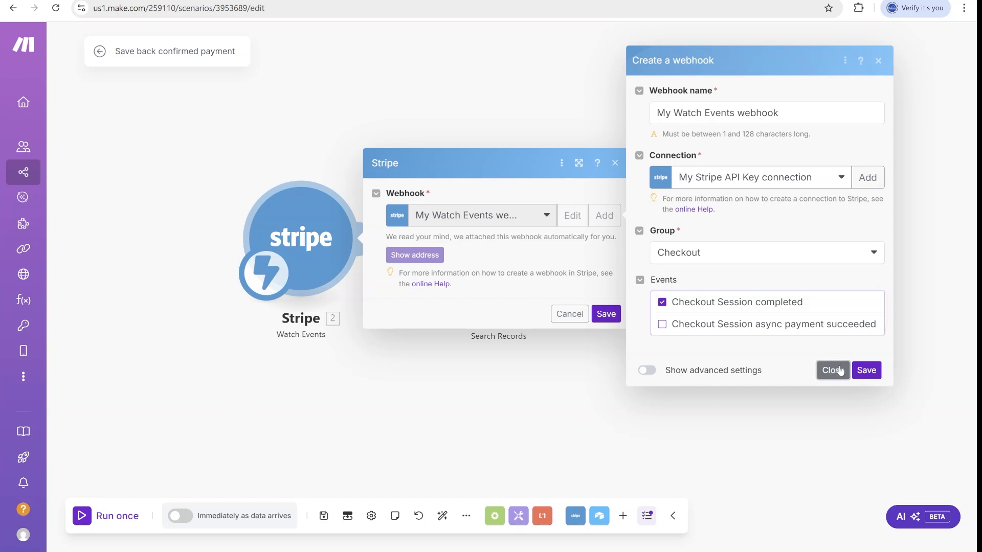
{"action": "left_click", "coordinate": [869, 371]}
{"action": "left_click", "coordinate": [569, 314]}
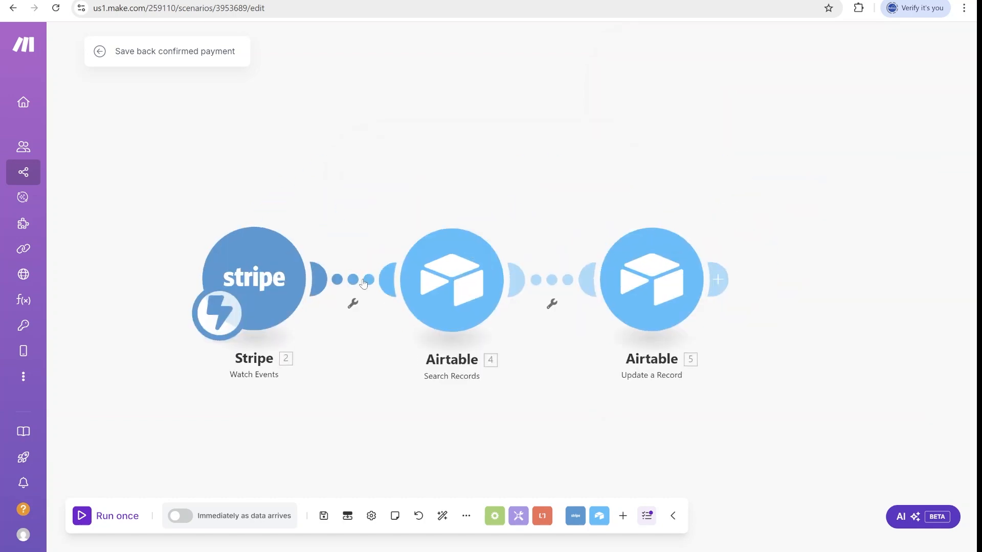
{"action": "left_click_drag", "start_coordinate": [362, 225], "coordinate": [353, 178]}
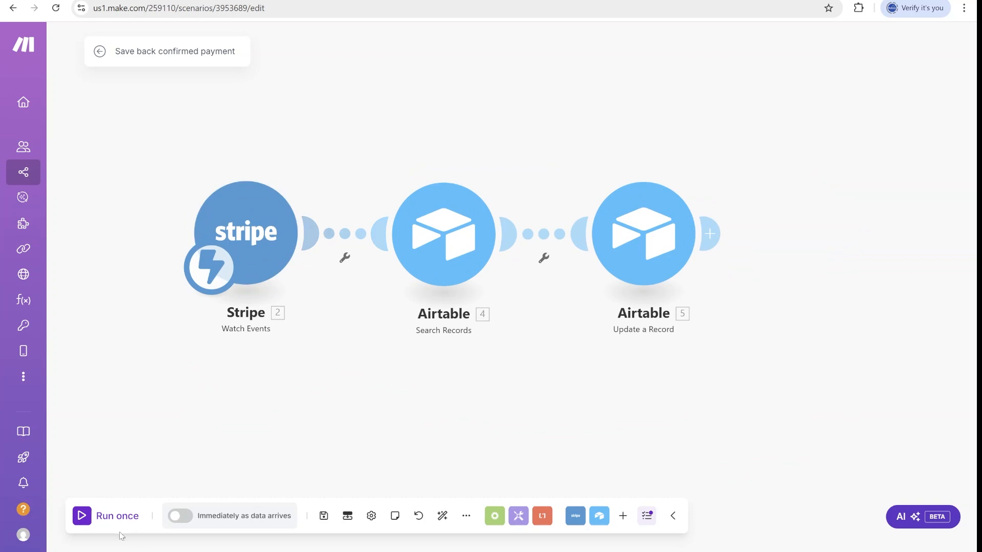
Switch scheduling to Immediately as data arrives and look over the Stripe-to-Airtable filter.
{"action": "left_click", "coordinate": [180, 516]}
{"action": "left_click", "coordinate": [493, 310]}
{"action": "left_click", "coordinate": [353, 233]}
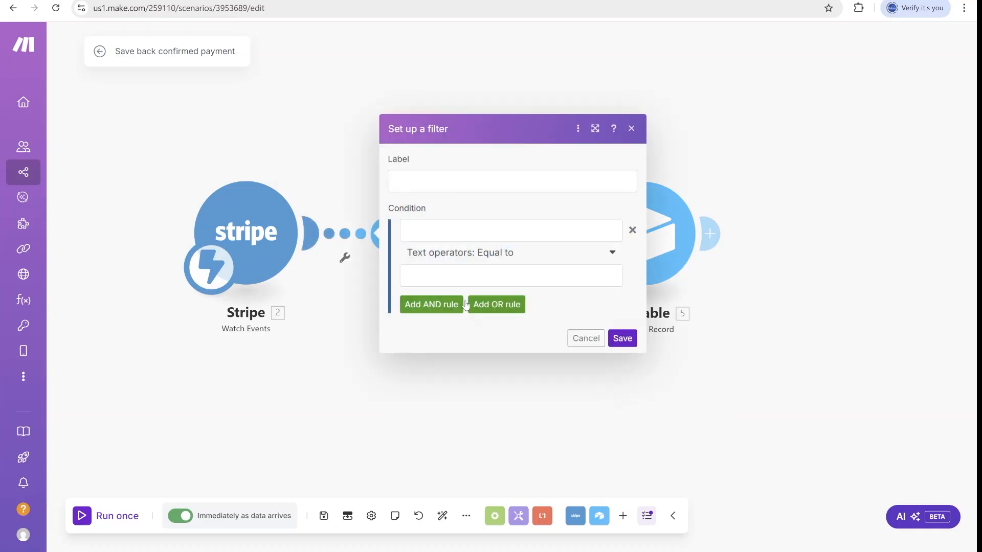
{"action": "left_click", "coordinate": [451, 231]}
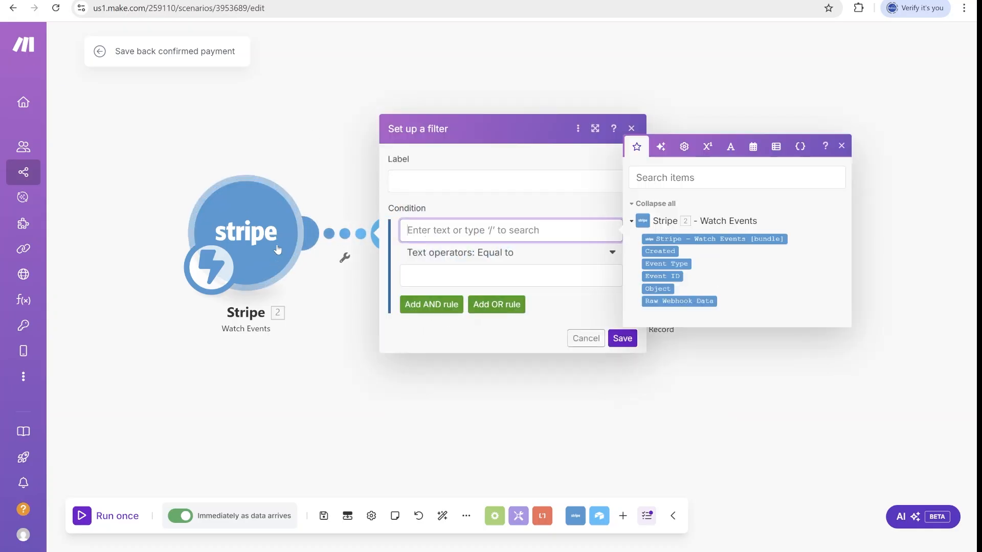
{"action": "left_click", "coordinate": [360, 283]}
Confirm the Search Records {Checkout ID} formula, save it, and start a single run.
{"action": "left_click", "coordinate": [440, 231]}
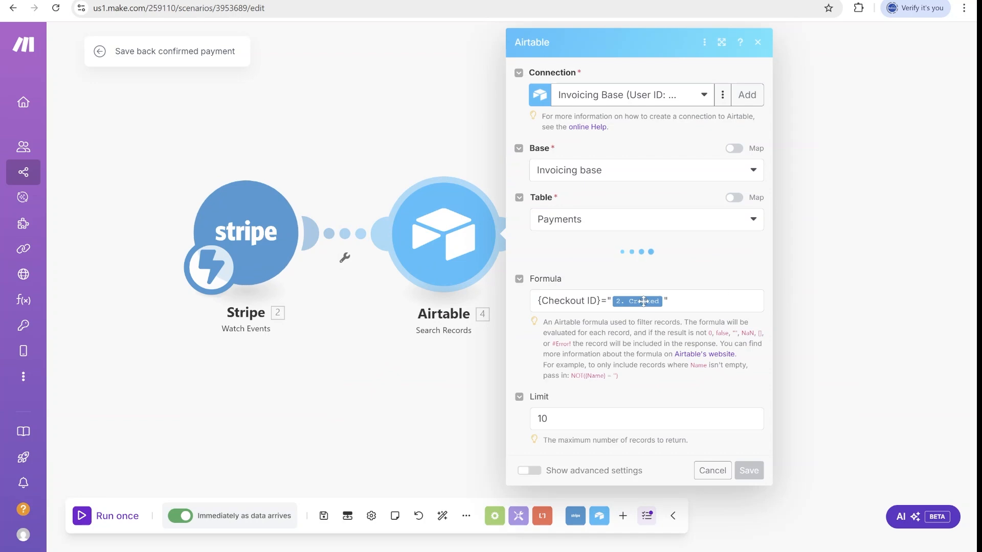
{"action": "left_click", "coordinate": [666, 367]}
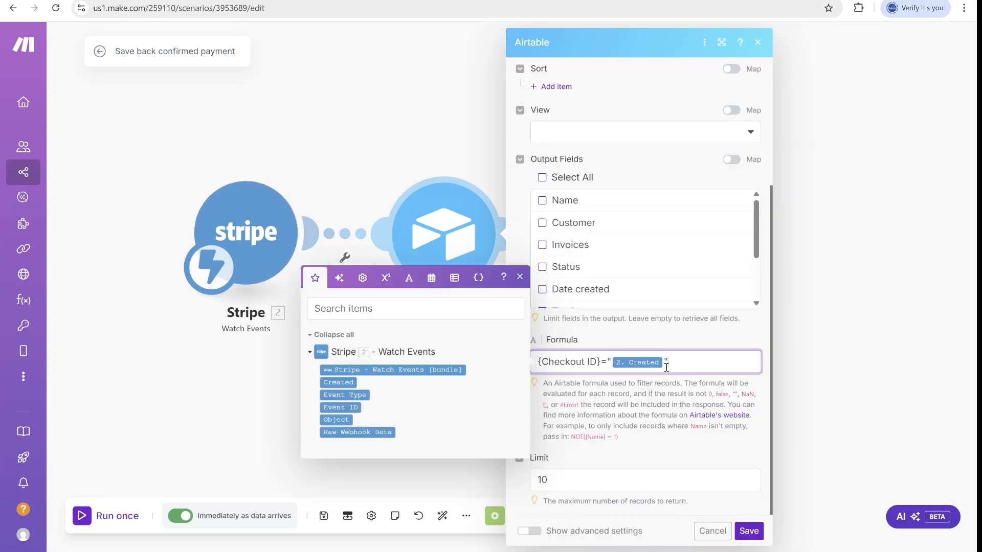
{"action": "left_click", "coordinate": [749, 530]}
{"action": "left_click", "coordinate": [105, 519]}
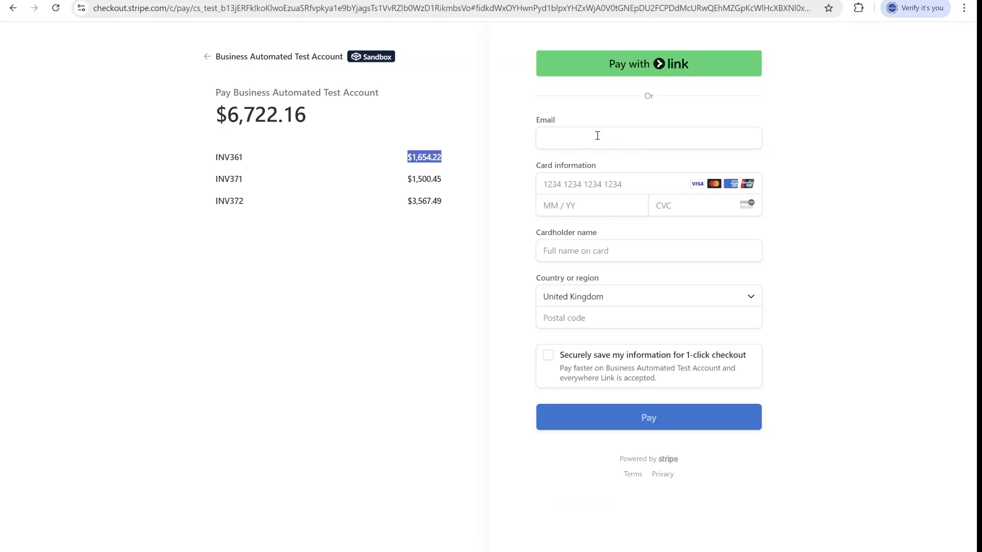
Pay the $6,722.16 checkout with the payer's e-mail, test card 4242…, expiry 12/27, CVC 111 and a postal code.
{"action": "left_click", "coordinate": [596, 136]}
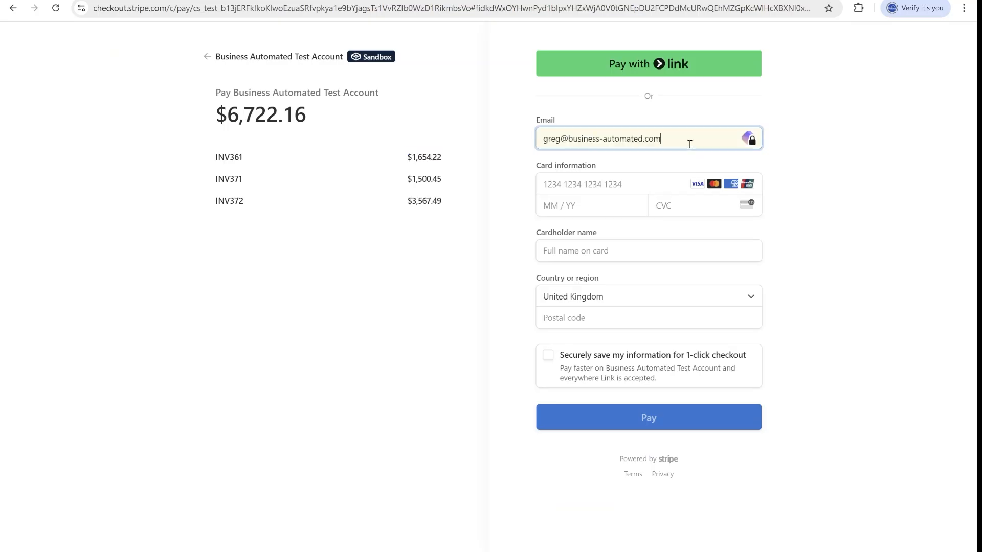
{"action": "left_click", "coordinate": [590, 189]}
{"action": "type", "text": "424"}
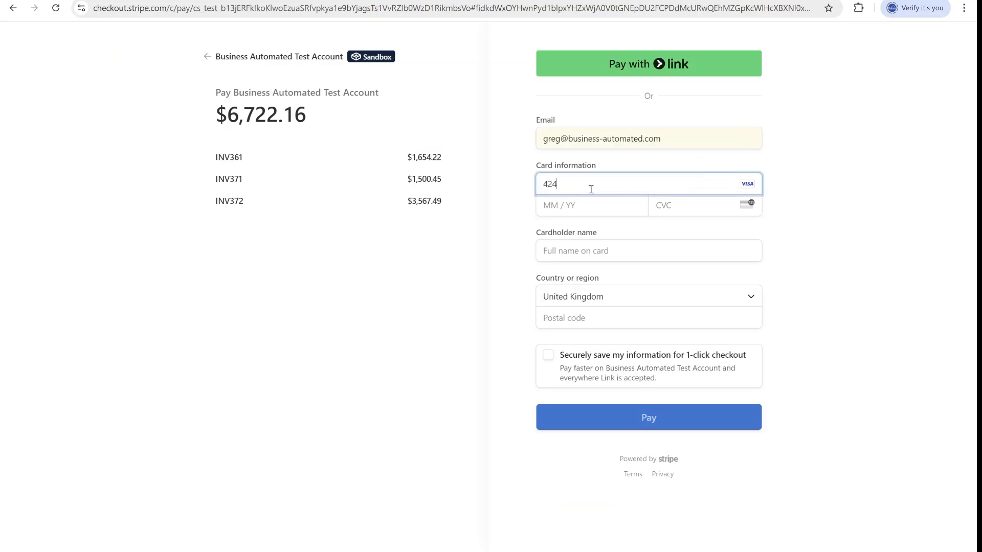
{"action": "type", "text": "2 42"}
{"action": "left_click", "coordinate": [590, 209]}
{"action": "type", "text": "1227"}
{"action": "left_click", "coordinate": [682, 209]}
{"action": "type", "text": "111"}
{"action": "left_click", "coordinate": [635, 251]}
{"action": "left_click", "coordinate": [568, 318]}
{"action": "type", "text": "ZZZZZZZ"}
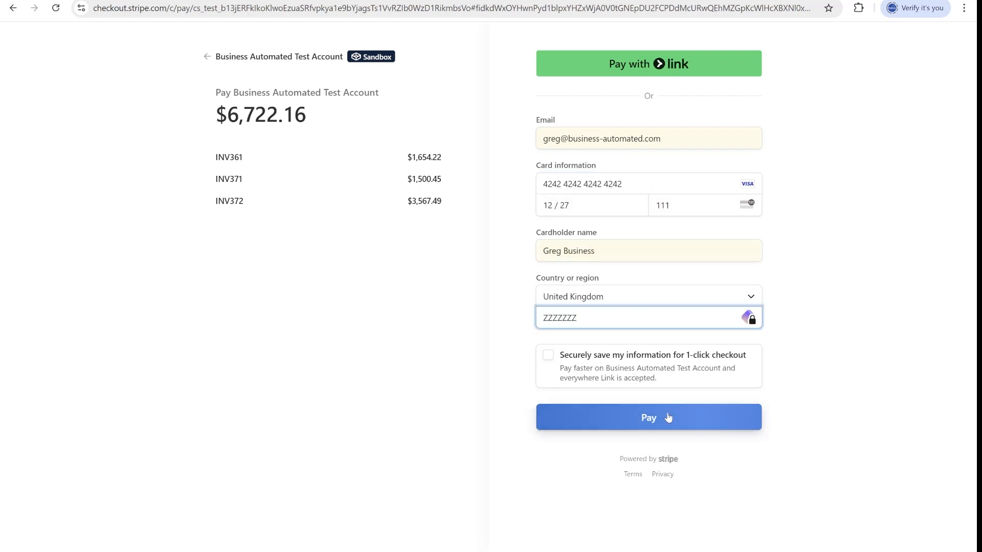
{"action": "left_click", "coordinate": [669, 418]}
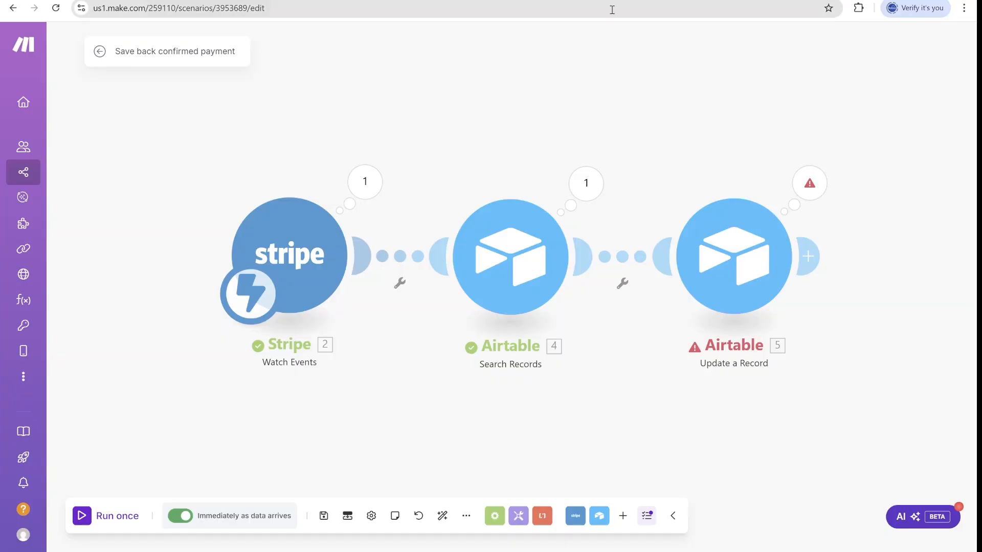
Inspect the Stripe trigger's run output to locate the checkout session id.
{"action": "left_click", "coordinate": [366, 184]}
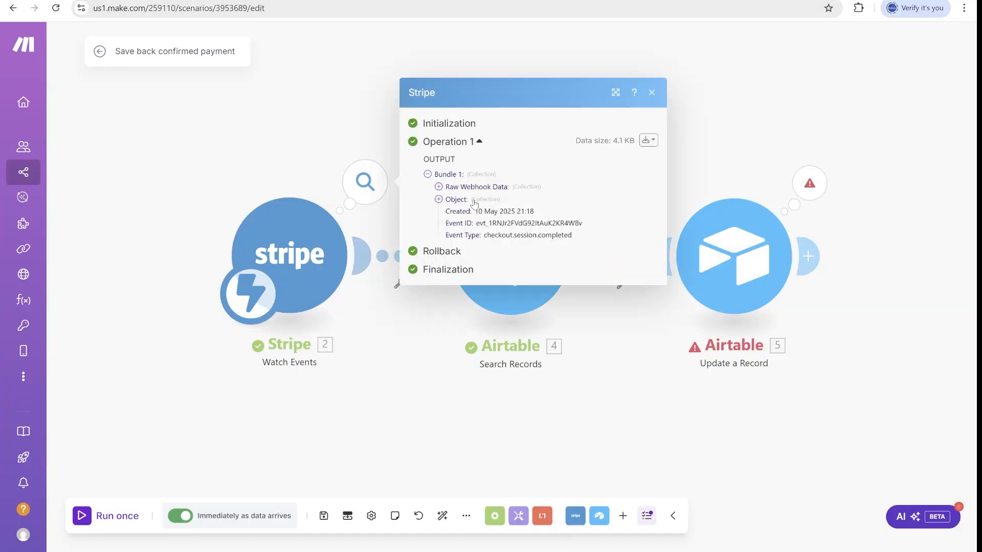
{"action": "left_click", "coordinate": [474, 203]}
{"action": "scroll", "coordinate": [543, 359], "scroll_direction": "down", "scroll_amount": 5}
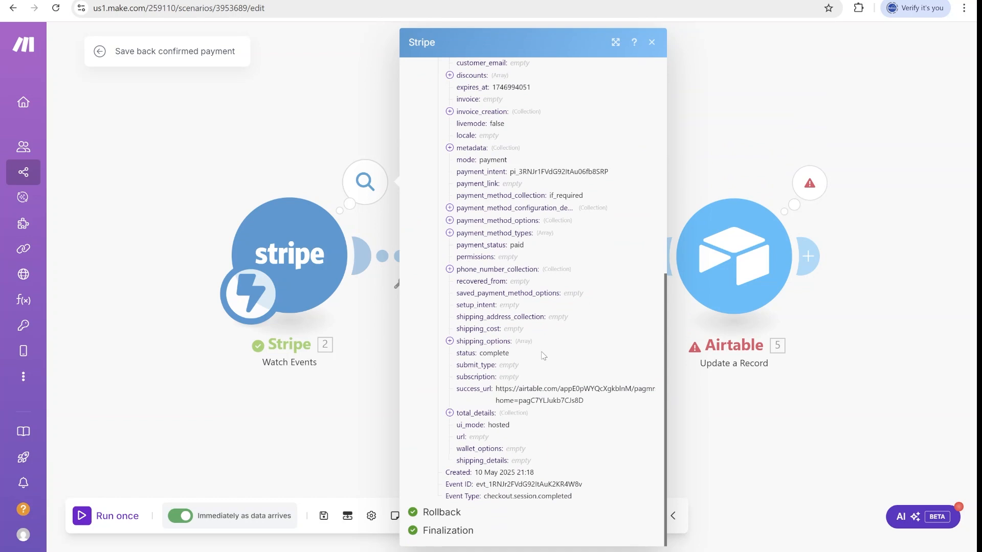
{"action": "scroll", "coordinate": [544, 356], "scroll_direction": "up", "scroll_amount": 6}
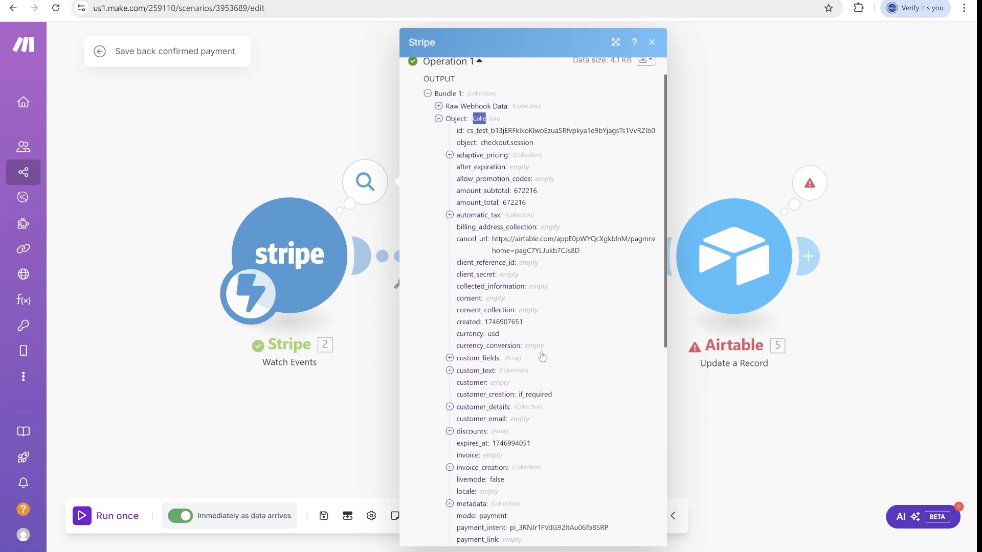
{"action": "double_click", "coordinate": [483, 131]}
{"action": "left_click", "coordinate": [333, 154]}
Replace the Search Records formula value with the Stripe object id (2. Object: id).
{"action": "left_click", "coordinate": [507, 261]}
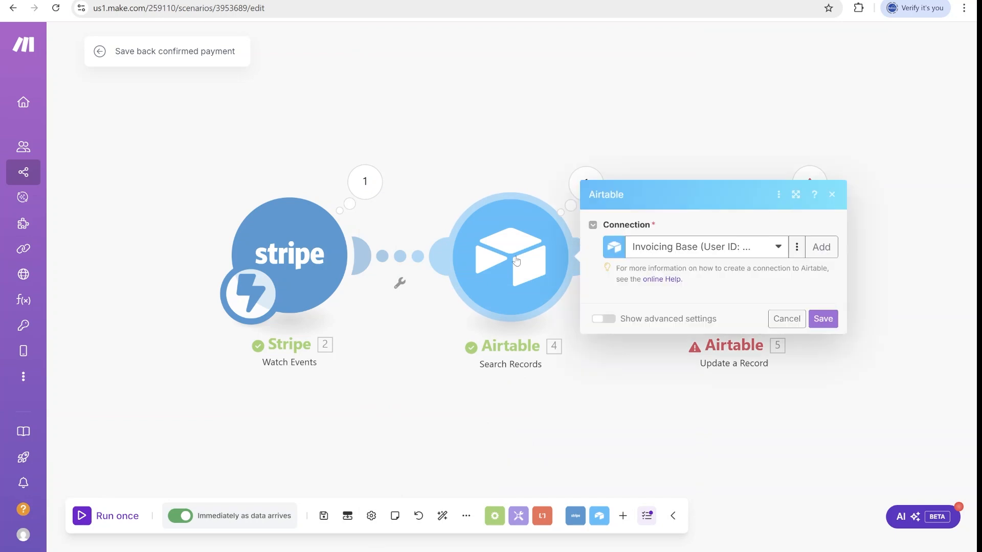
{"action": "scroll", "coordinate": [818, 317], "scroll_direction": "down", "scroll_amount": 4}
{"action": "key", "text": "BackSpace"}
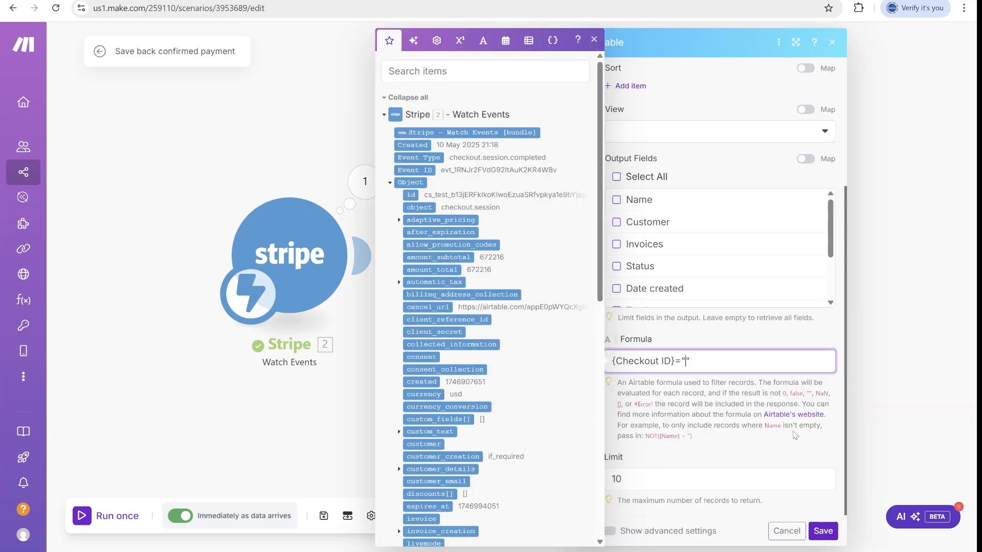
{"action": "left_click", "coordinate": [415, 196]}
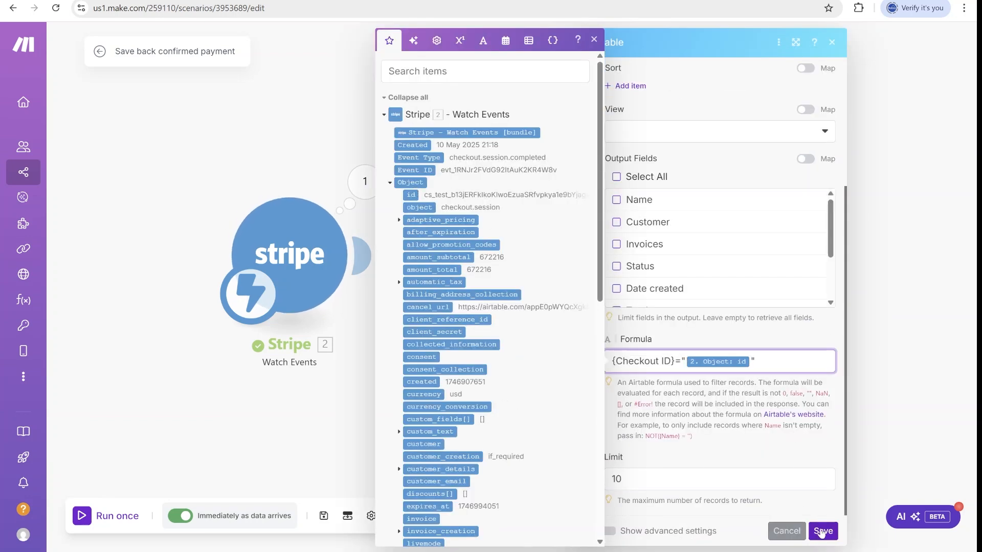
{"action": "left_click", "coordinate": [821, 532]}
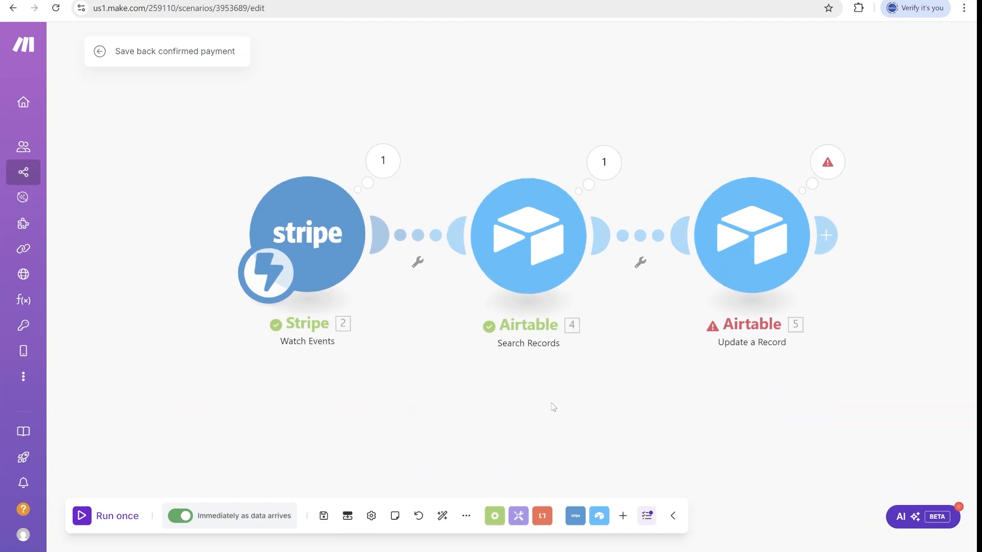
Add a filter between the Airtable modules passing only records whose ID exists.
{"action": "left_click", "coordinate": [641, 237]}
{"action": "left_click", "coordinate": [758, 208]}
{"action": "left_click", "coordinate": [513, 170]}
{"action": "left_click", "coordinate": [772, 242]}
{"action": "left_click", "coordinate": [775, 287]}
{"action": "left_click", "coordinate": [944, 304]}
Save the scenario.
{"action": "left_click", "coordinate": [347, 515]}
{"action": "left_click", "coordinate": [347, 516]}
{"action": "left_click", "coordinate": [324, 515]}
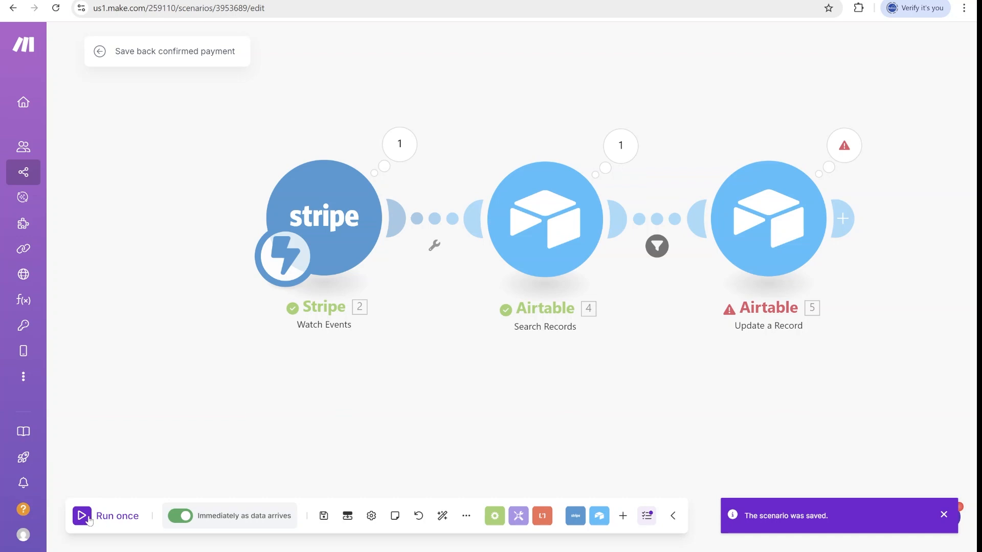
{"action": "left_click", "coordinate": [324, 517]}
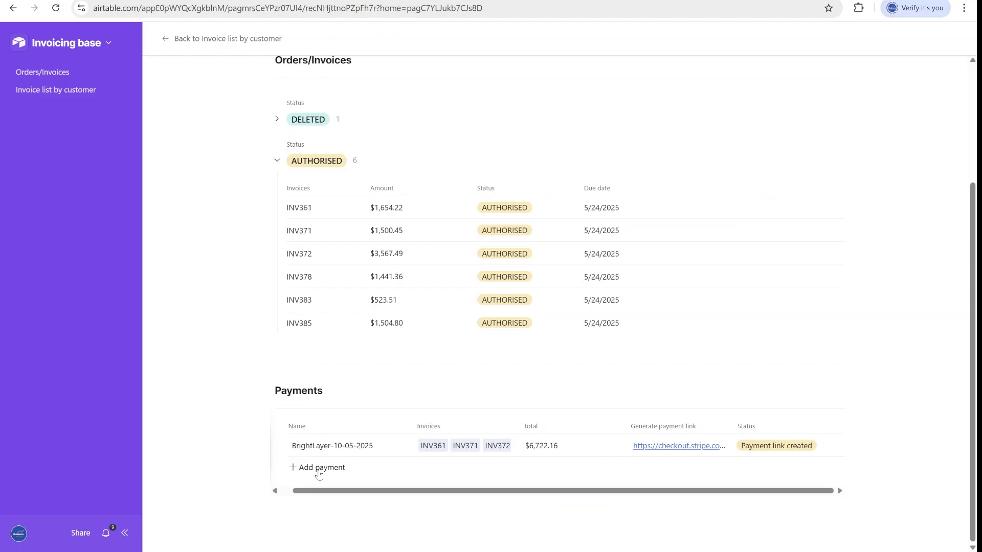
{"action": "left_click", "coordinate": [322, 467]}
Add a payment linked to INV346 and INV349 and open its Stripe checkout link.
{"action": "left_click", "coordinate": [454, 468]}
{"action": "left_click", "coordinate": [453, 346]}
{"action": "left_click", "coordinate": [453, 402]}
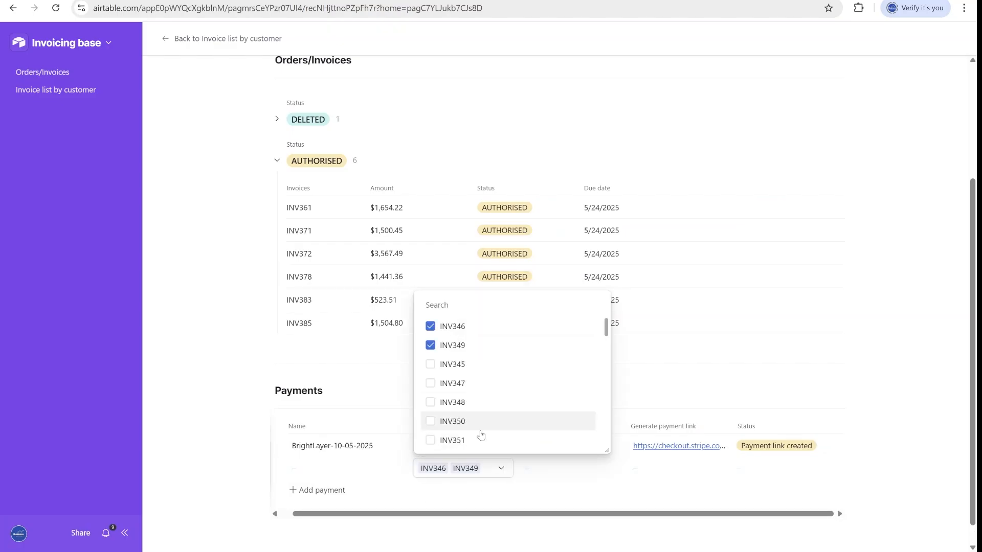
{"action": "left_click", "coordinate": [713, 391]}
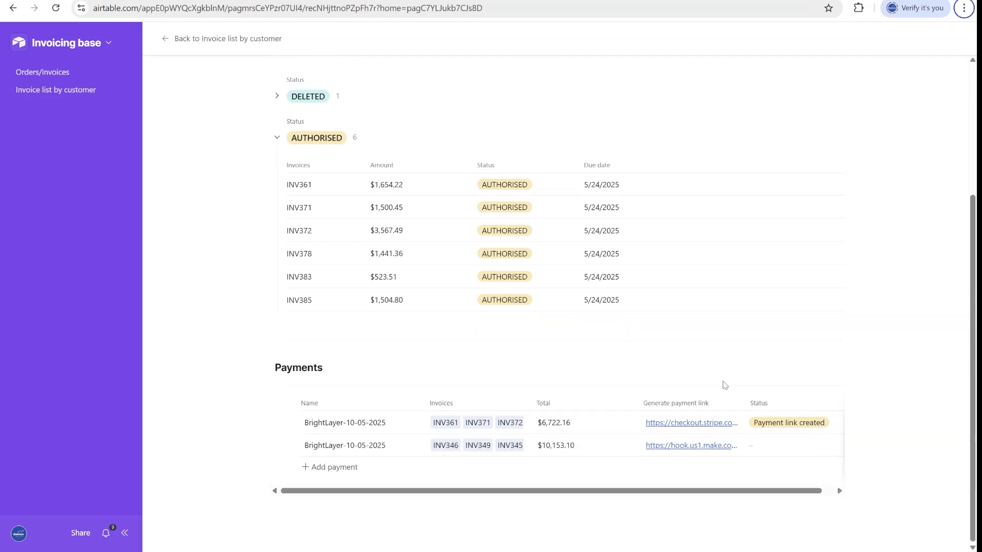
{"action": "left_click", "coordinate": [639, 449]}
{"action": "left_click", "coordinate": [569, 182]}
{"action": "type", "text": "4242 4242 4242 4242 42421230123"}
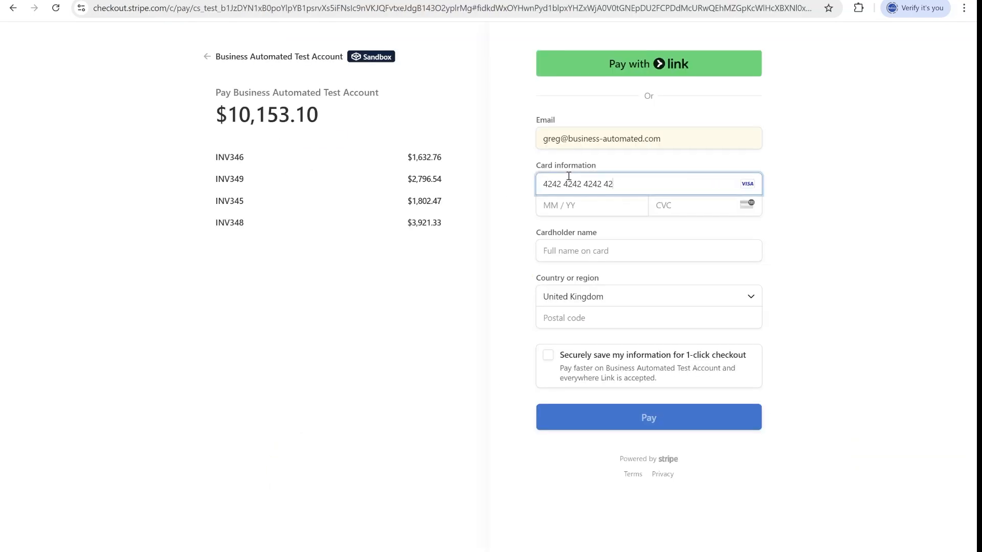
{"action": "key", "text": "Tab"}
{"action": "type", "text": "Greg Business"}
{"action": "key", "text": "Tab"}
{"action": "key", "text": "Tab"}
{"action": "key", "text": "Return"}
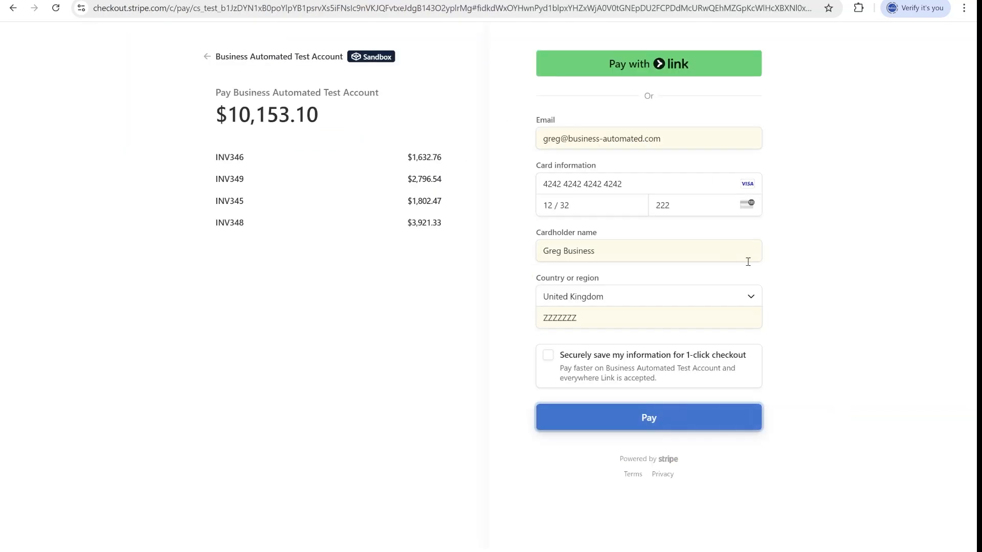
{"action": "left_click", "coordinate": [649, 417]}
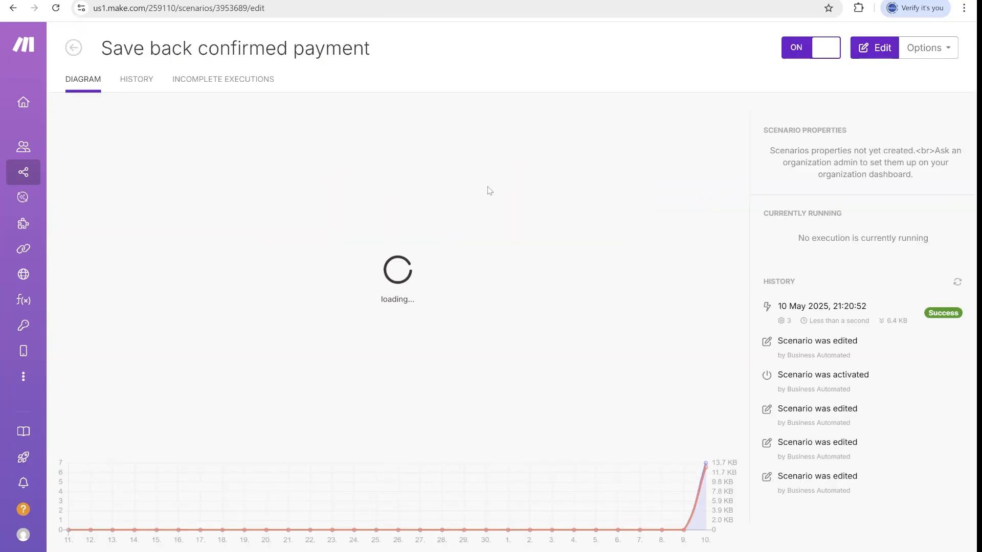
{"action": "left_click", "coordinate": [868, 323]}
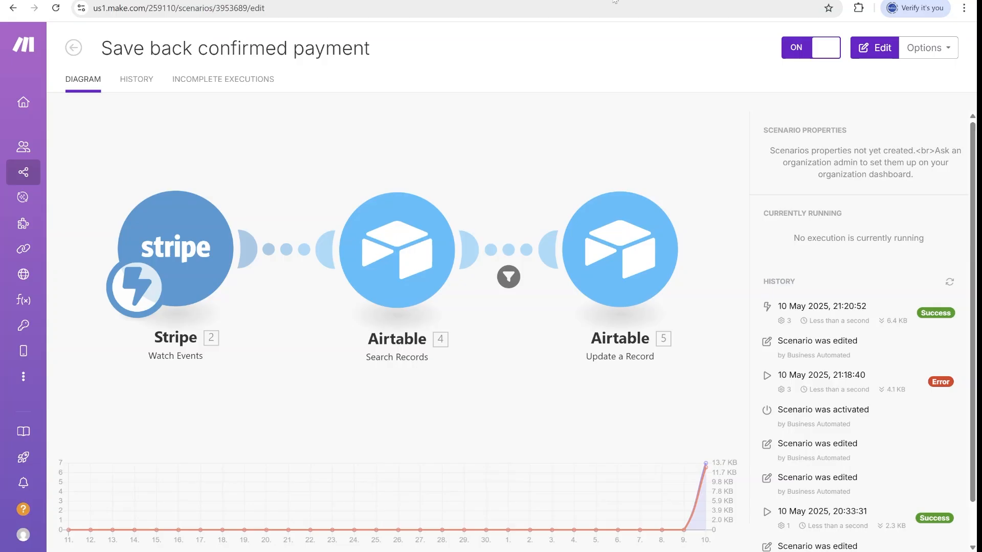
Review the Stripe Watch Events module's webhook in the scenario editor, then go to Stripe's API keys page.
{"action": "left_click", "coordinate": [369, 148]}
{"action": "left_click", "coordinate": [290, 254]}
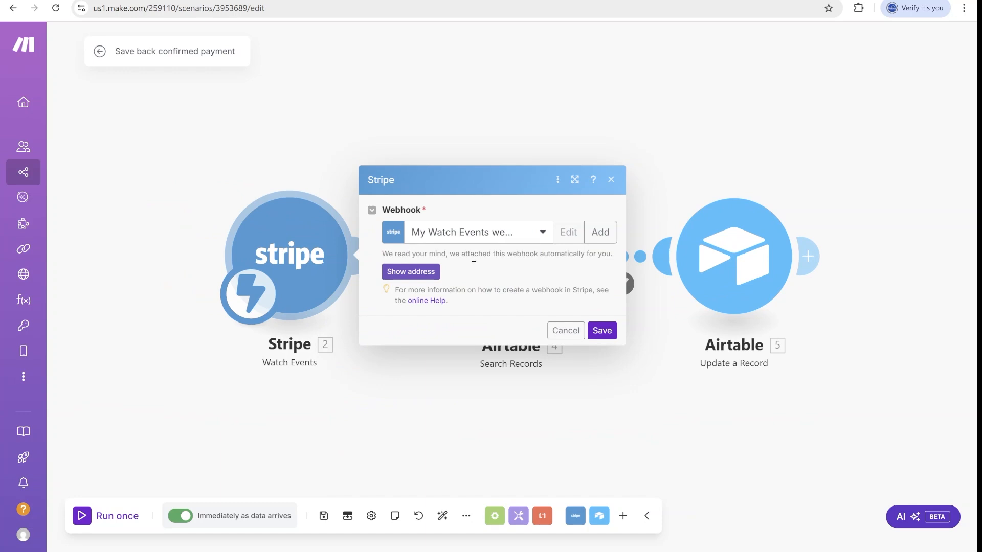
{"action": "left_click", "coordinate": [718, 0]}
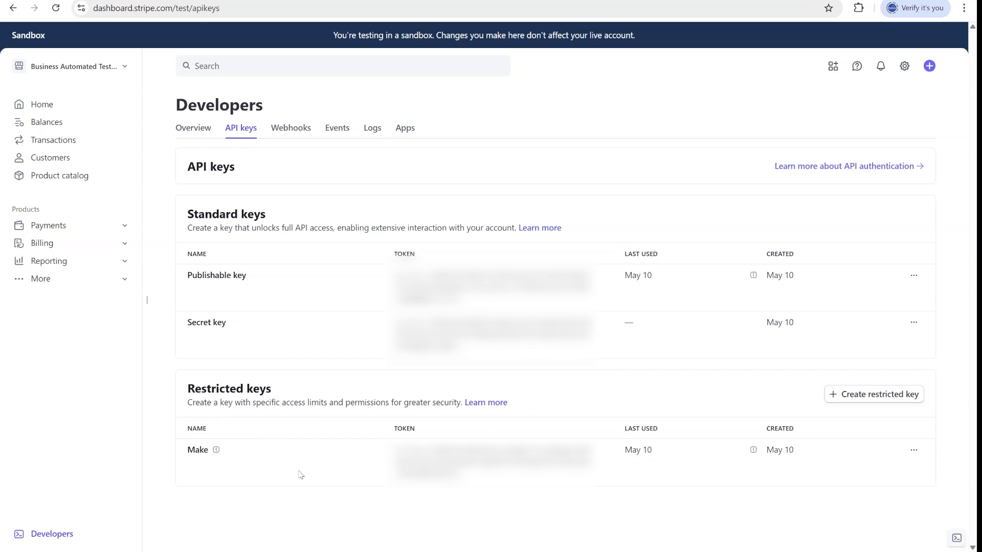
Edit the Make restricted key and review its Balance, Checkout Sessions and Webhook Endpoints permissions.
{"action": "left_click", "coordinate": [914, 450]}
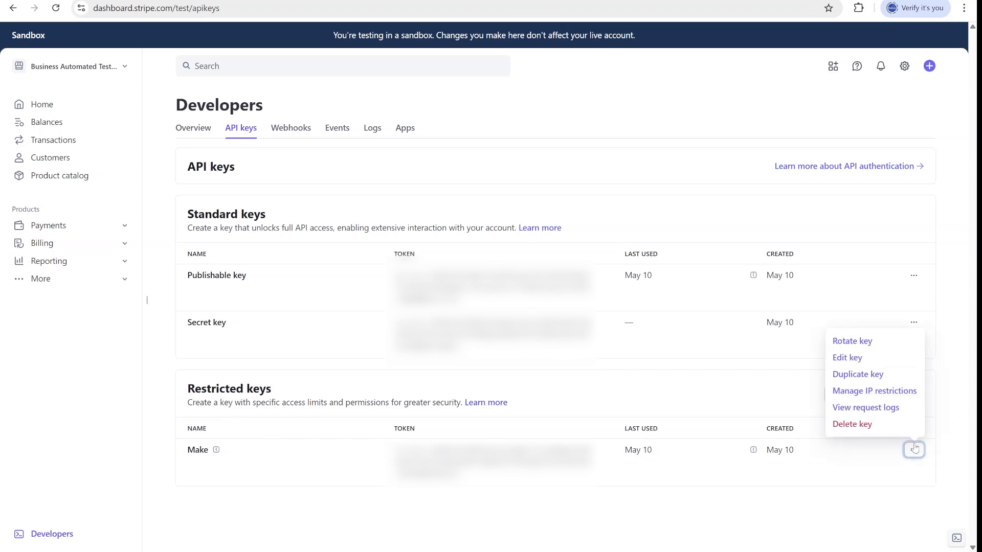
{"action": "left_click", "coordinate": [866, 364]}
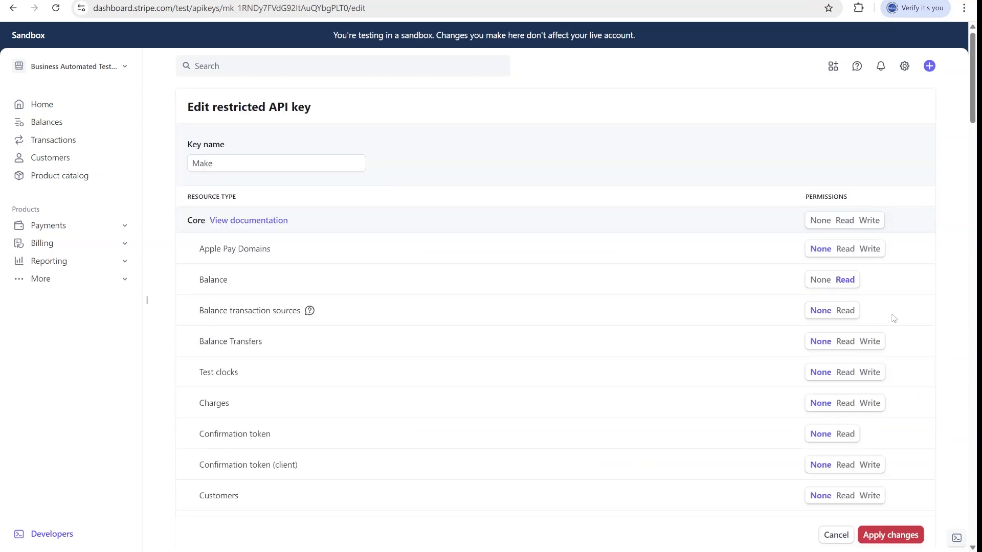
{"action": "double_click", "coordinate": [198, 280]}
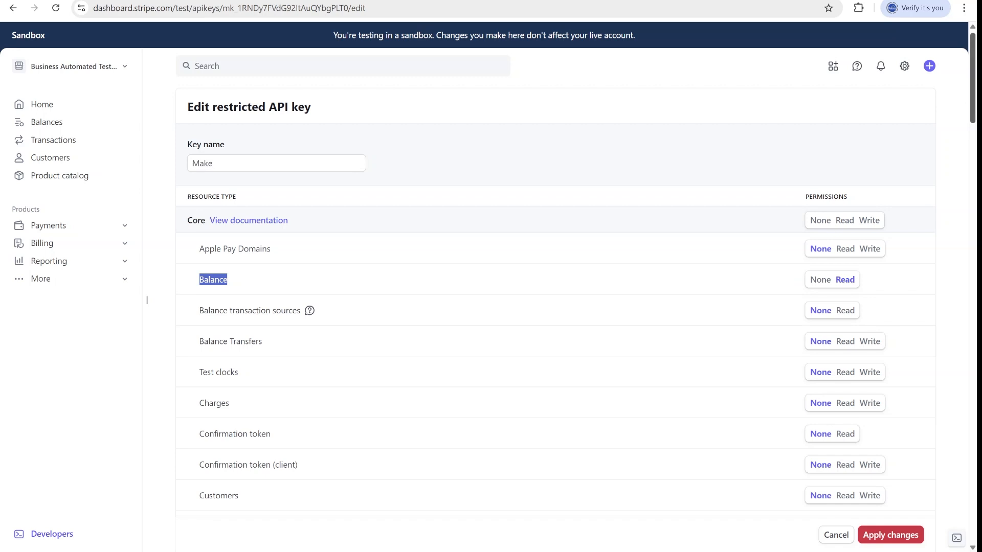
{"action": "scroll", "coordinate": [555, 299], "scroll_direction": "down", "scroll_amount": 14}
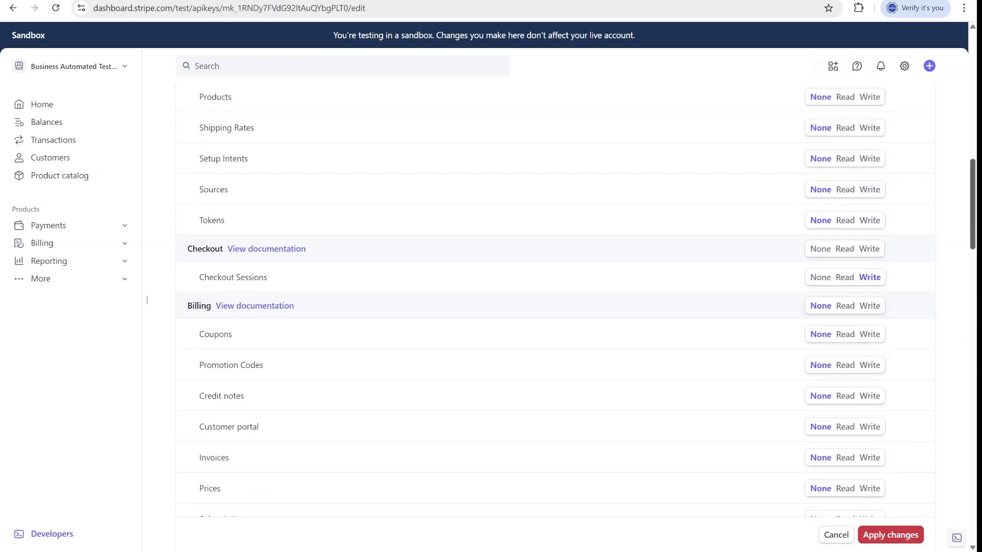
{"action": "left_click_drag", "start_coordinate": [310, 282], "coordinate": [199, 275]}
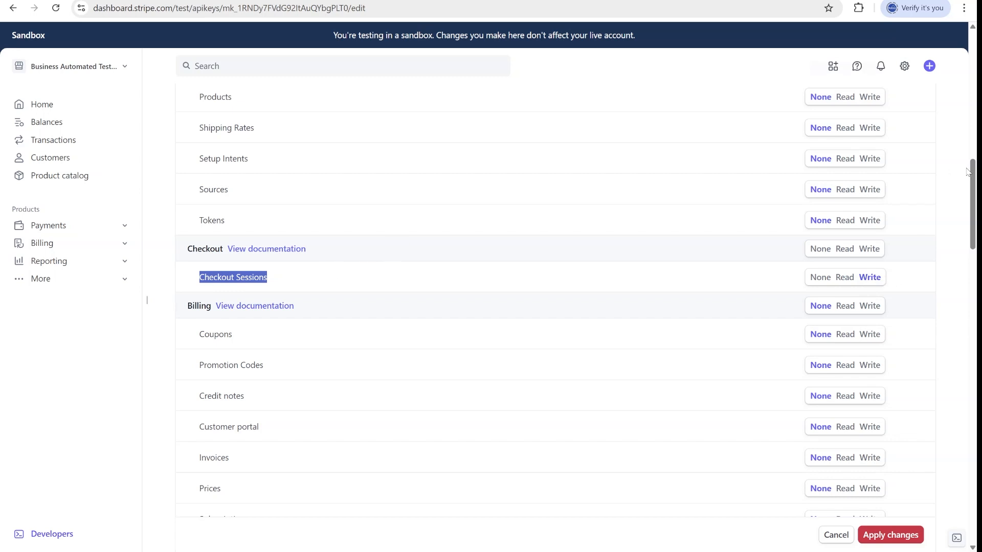
{"action": "scroll", "coordinate": [384, 419], "scroll_direction": "down", "scroll_amount": 20}
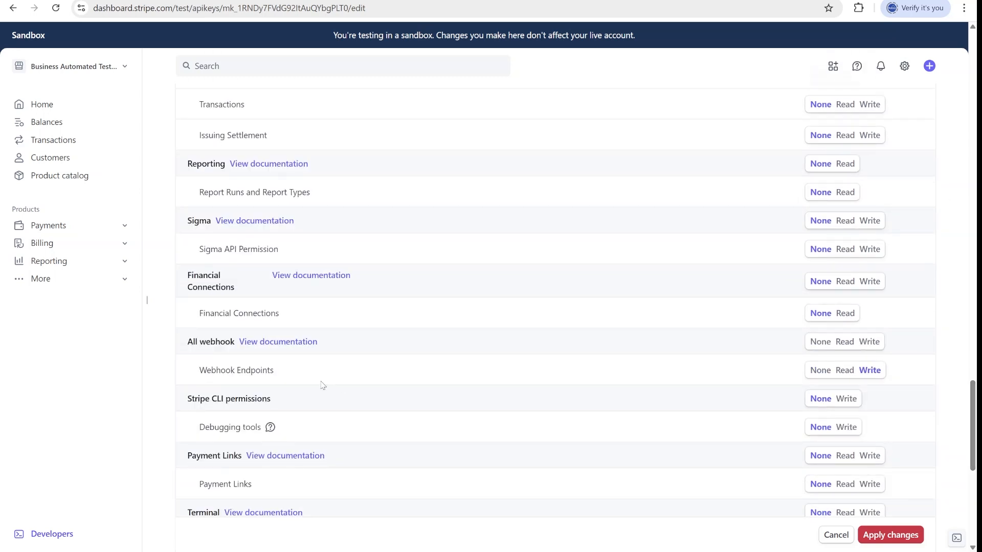
{"action": "left_click_drag", "start_coordinate": [289, 377], "coordinate": [185, 345]}
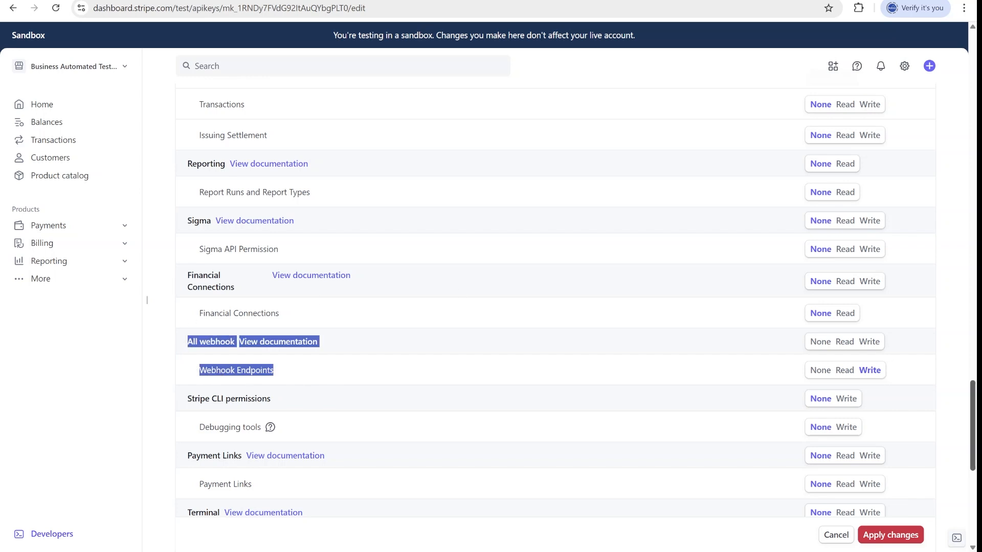
{"action": "scroll", "coordinate": [899, 496], "scroll_direction": "down", "scroll_amount": 8}
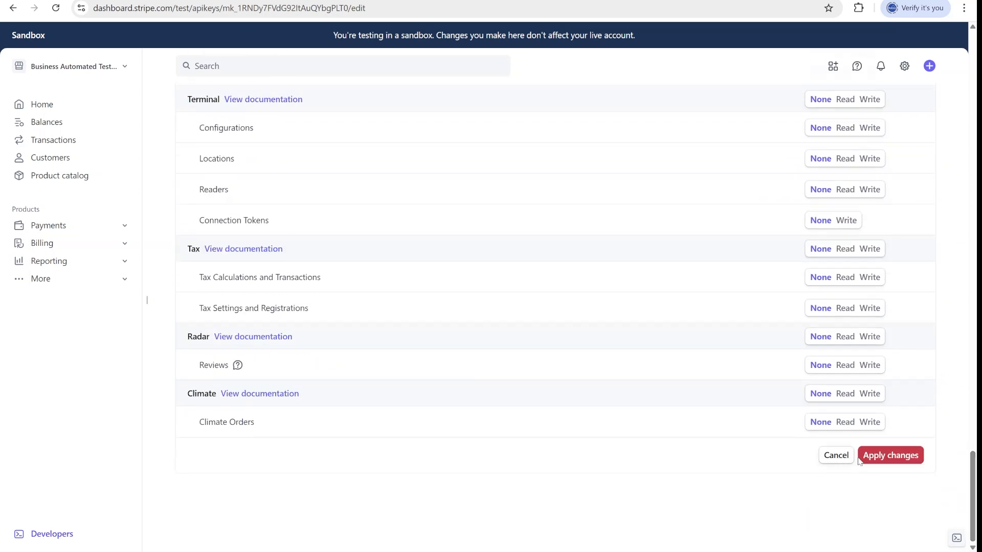
{"action": "left_click_drag", "start_coordinate": [973, 497], "coordinate": [973, 77]}
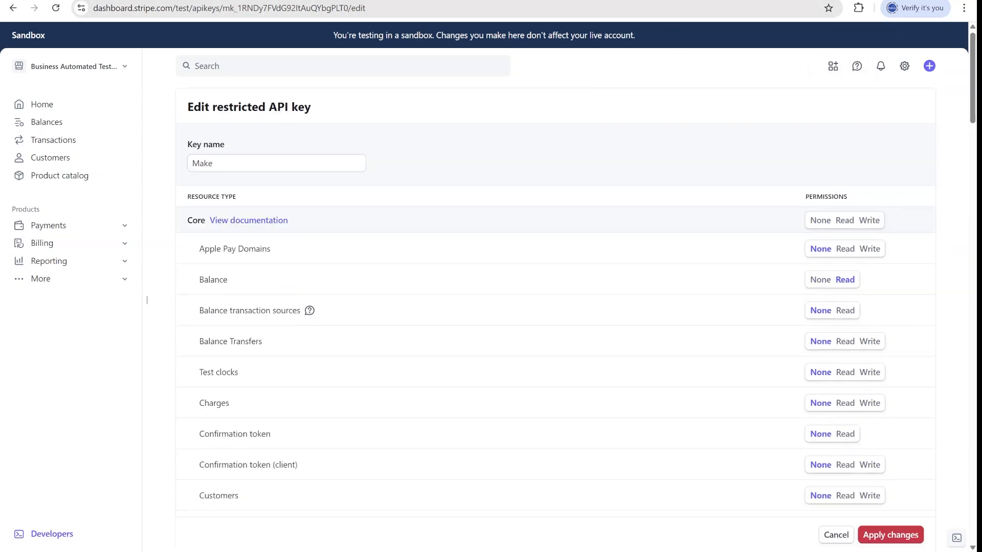
Start adding a webhook with a new Stripe API Key connection in the Make scenario.
{"action": "left_click", "coordinate": [409, 0]}
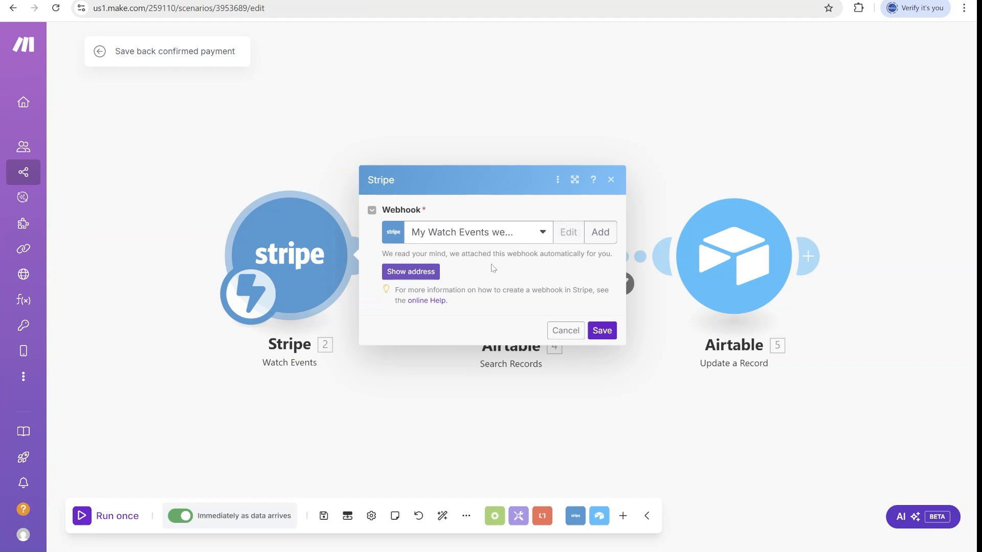
{"action": "left_click", "coordinate": [604, 235]}
{"action": "left_click", "coordinate": [863, 230]}
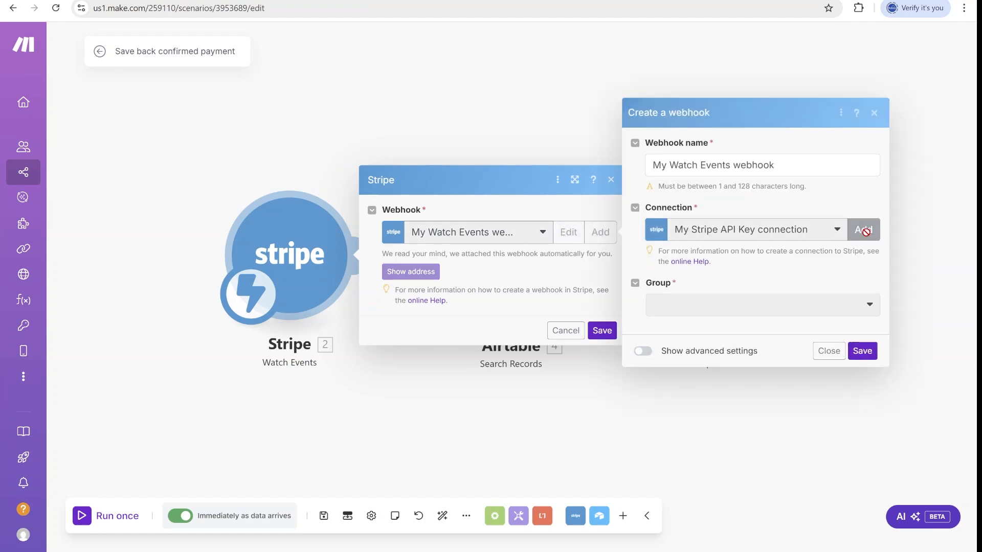
{"action": "left_click", "coordinate": [740, 233]}
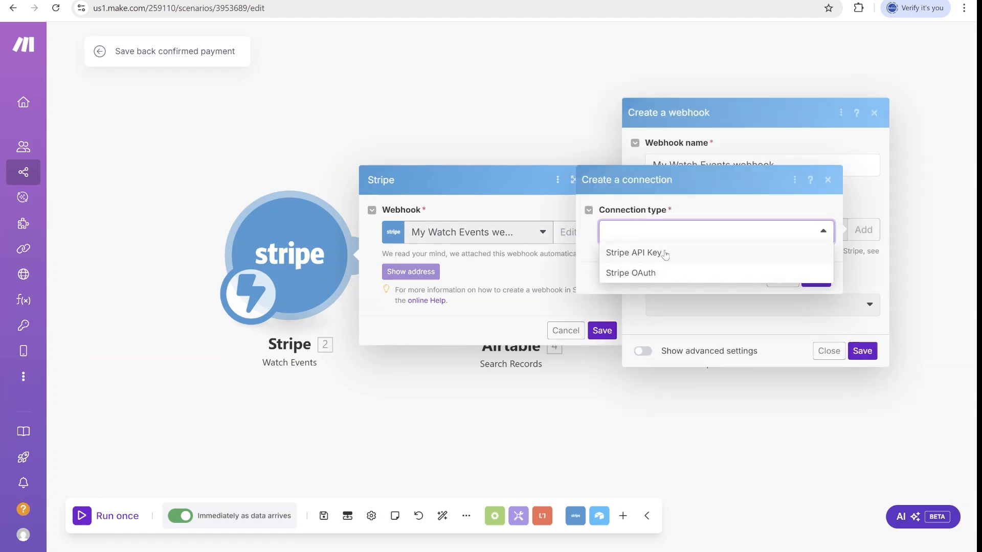
{"action": "left_click", "coordinate": [665, 255]}
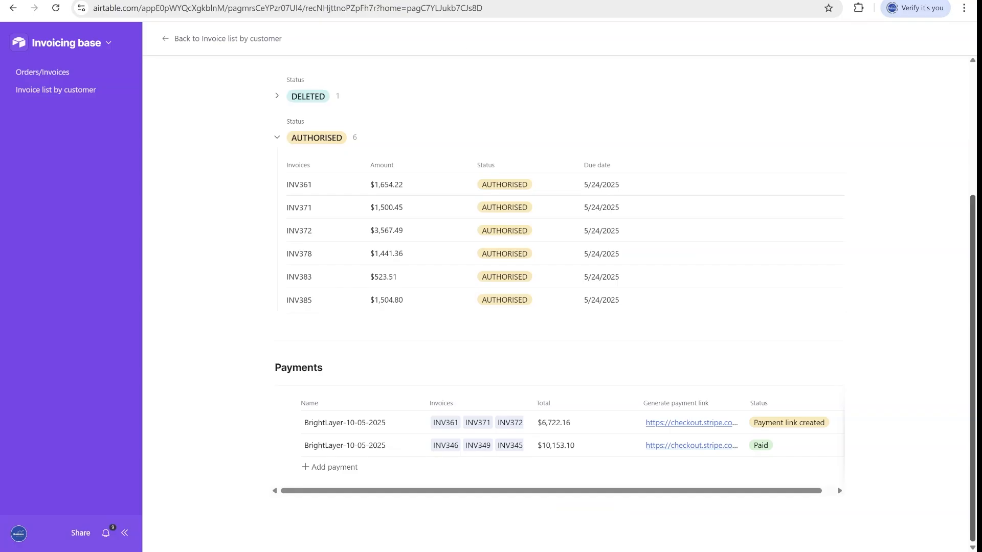
{"action": "scroll", "coordinate": [955, 373], "scroll_direction": "up", "scroll_amount": 4}
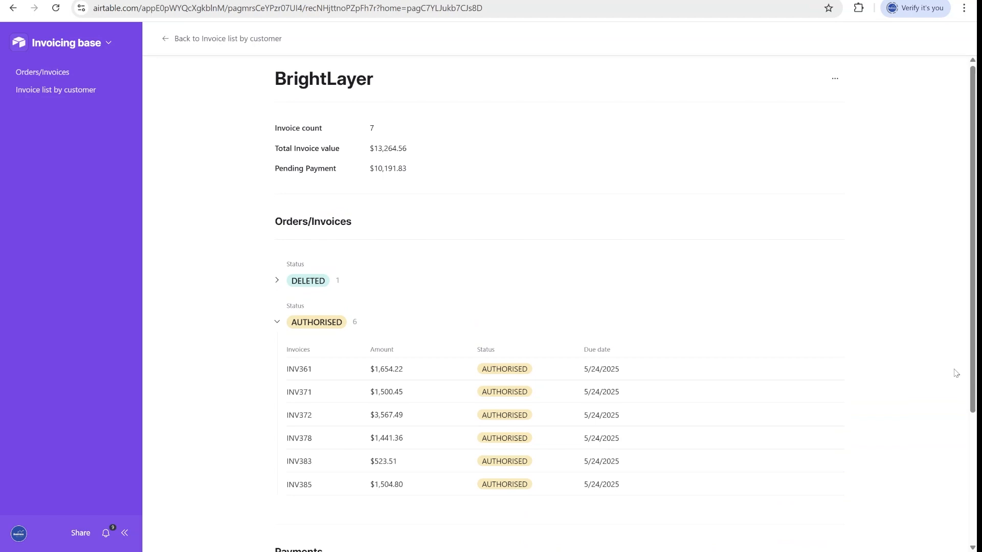